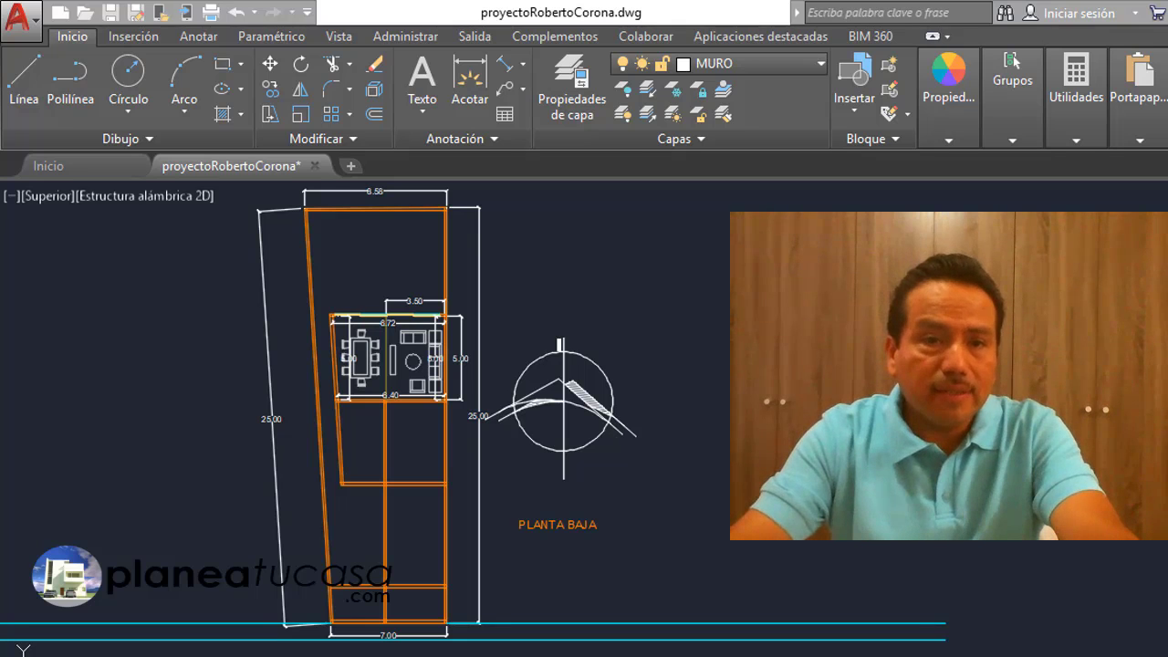
# Step: Zoom and pan to the empty room below the 6.40 living-dining area
pyautogui.scroll(2, 347, 377)
pyautogui.scroll(2, 345, 358)
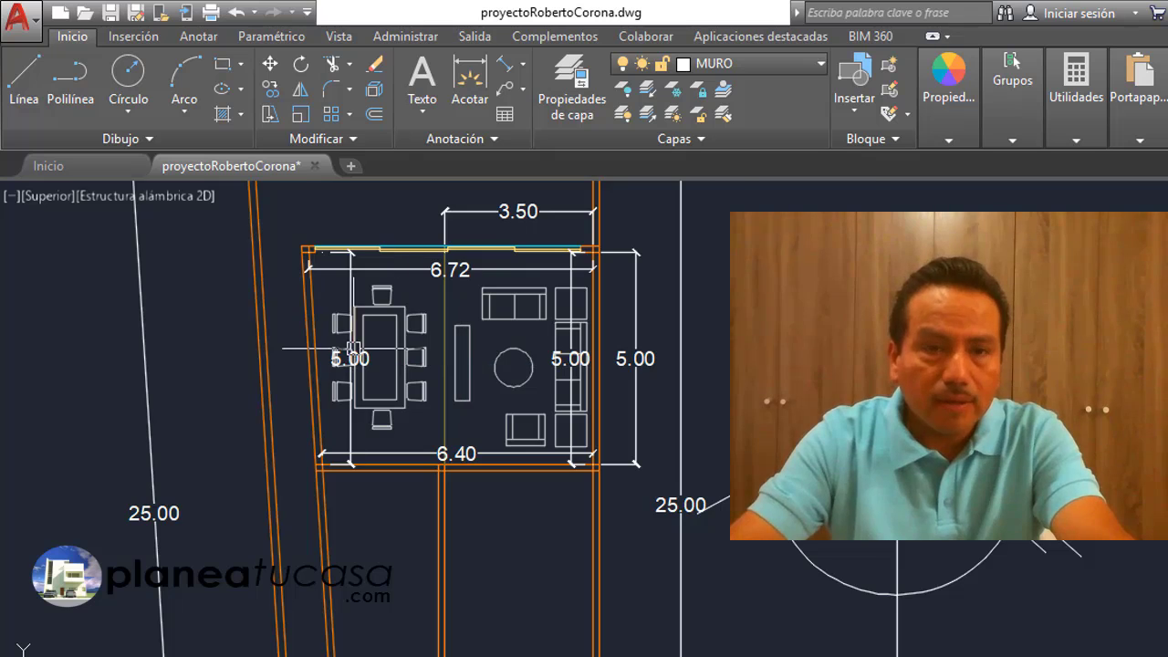
pyautogui.moveTo(352, 348); pyautogui.dragTo(415, 320, button='middle')
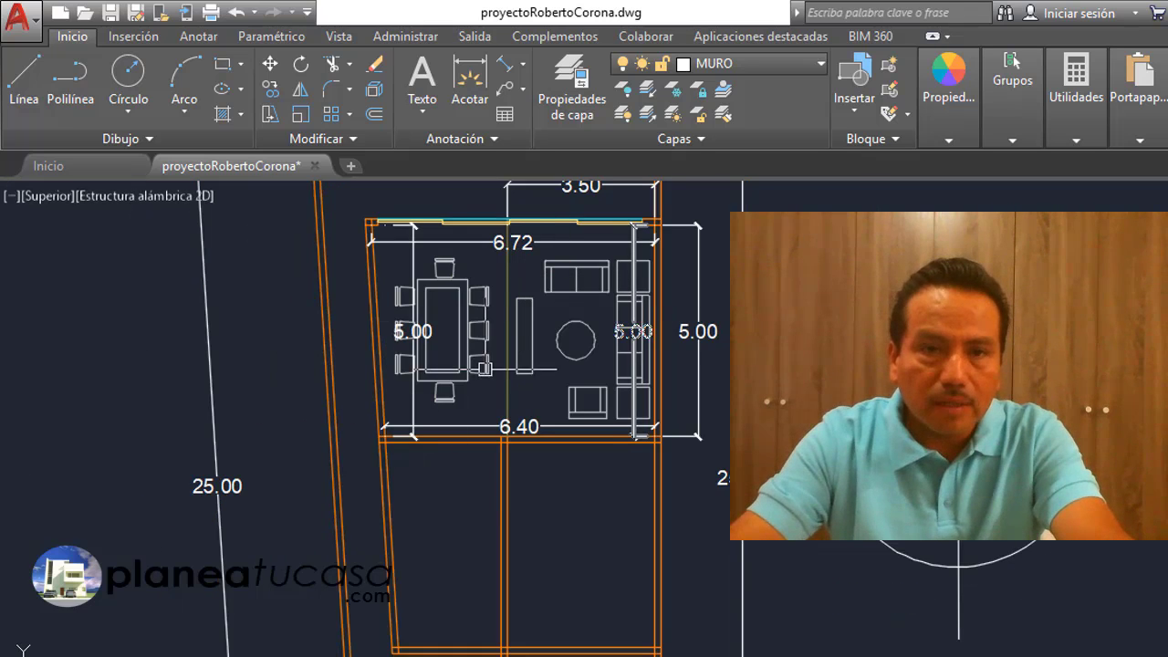
pyautogui.scroll(2, 486, 300)
pyautogui.scroll(-2, 490, 338)
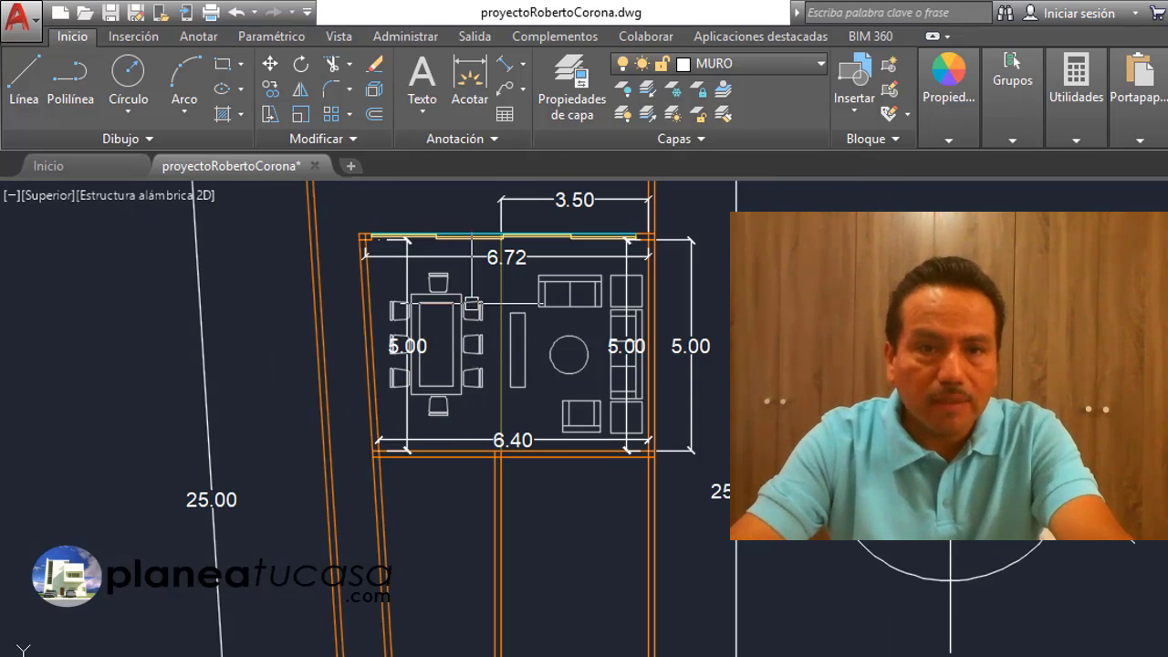
pyautogui.scroll(-2, 462, 475)
pyautogui.scroll(4, 447, 438)
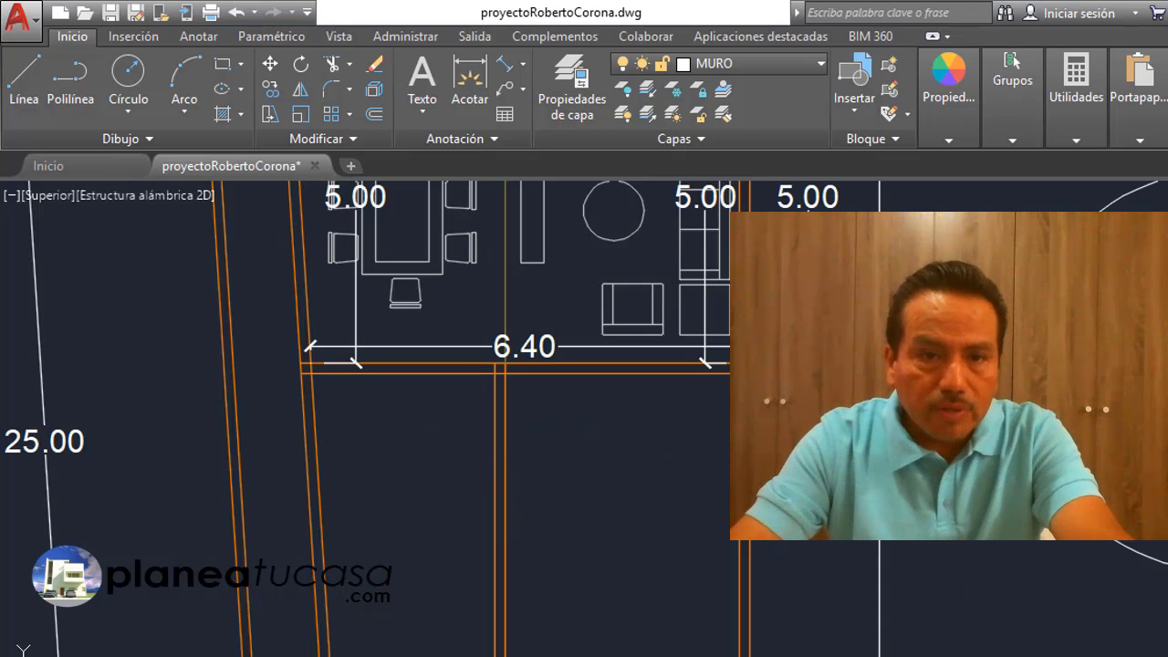
pyautogui.scroll(-2, 332, 511)
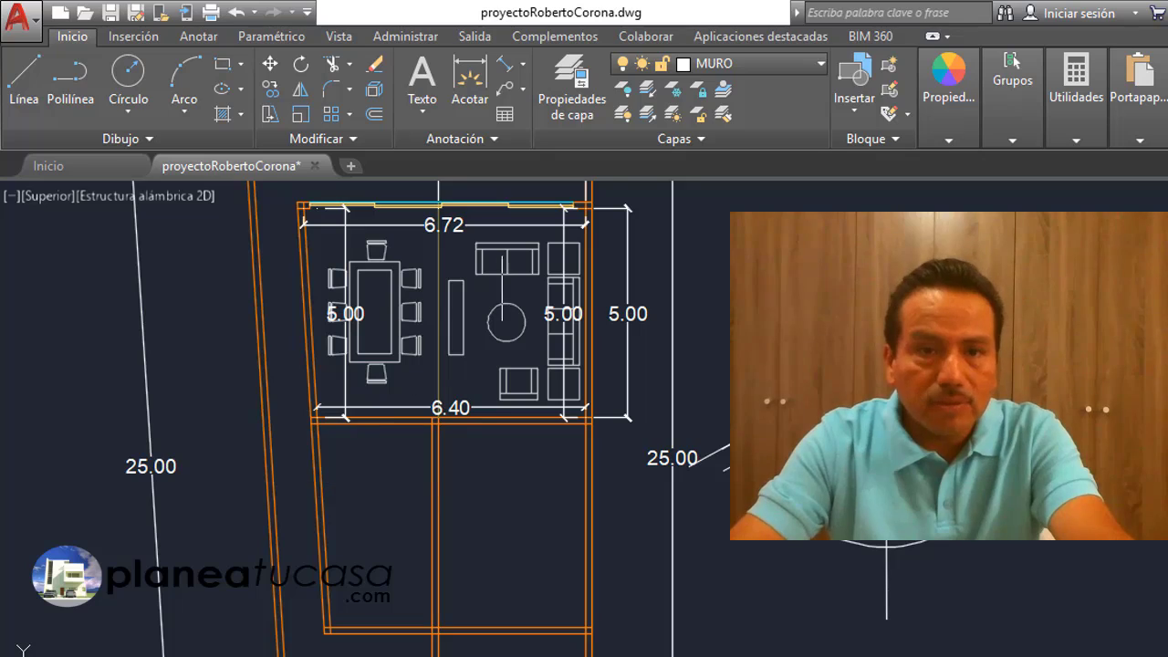
pyautogui.scroll(2, 396, 274)
pyautogui.scroll(-2, 453, 312)
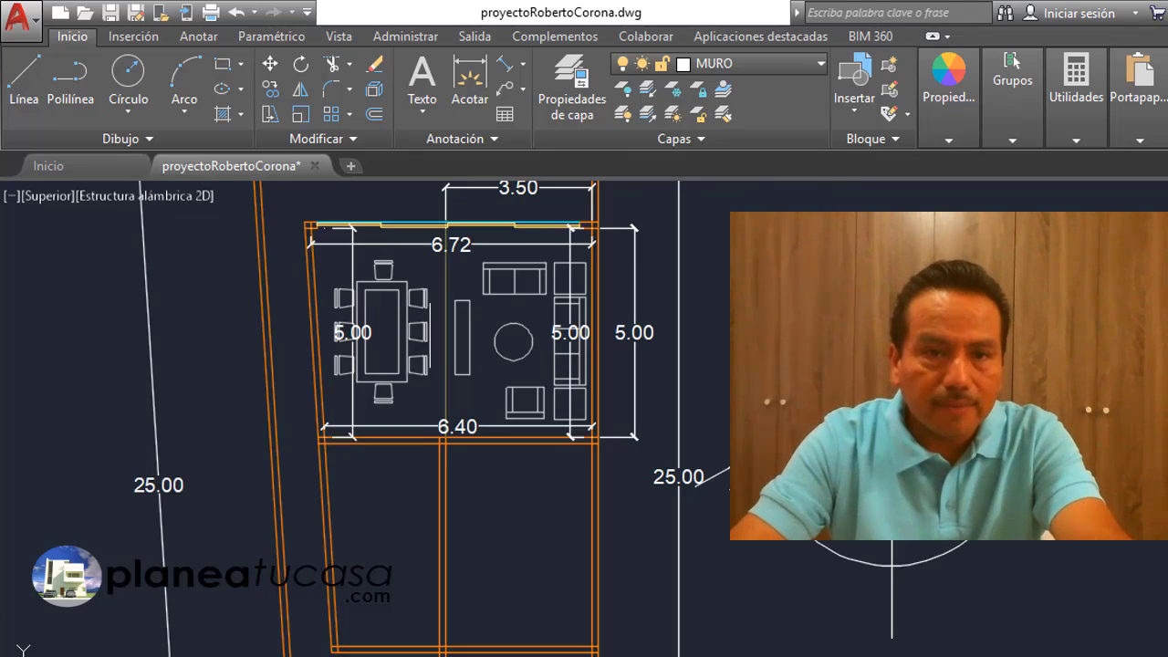
pyautogui.scroll(1, 378, 608)
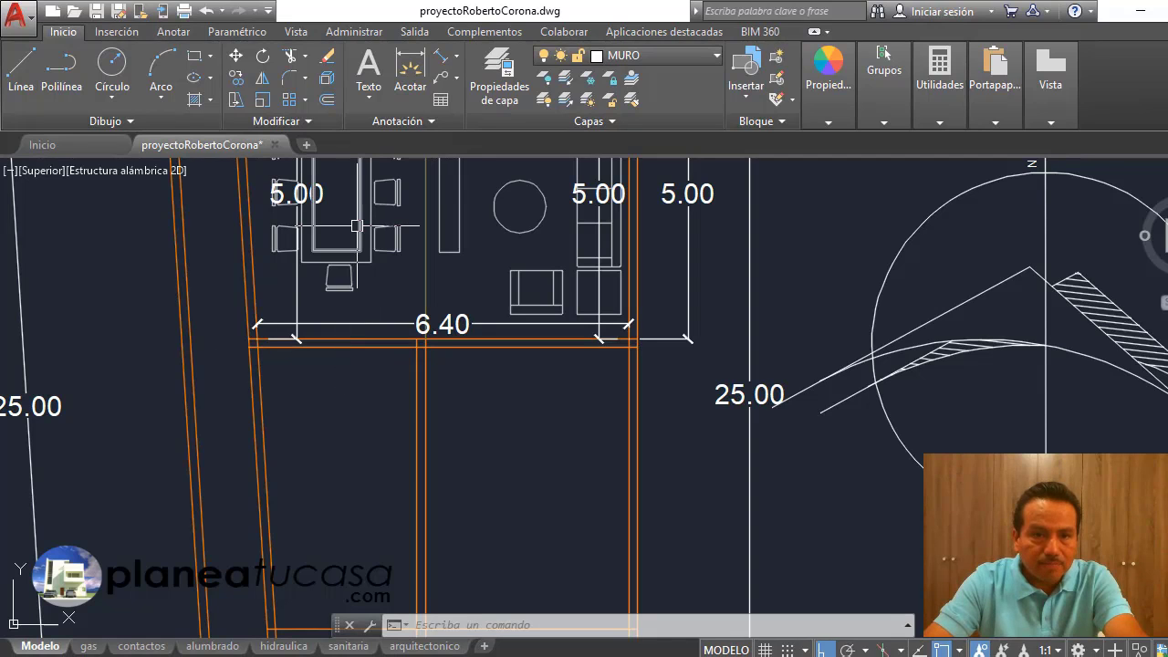
pyautogui.scroll(-3, 379, 296)
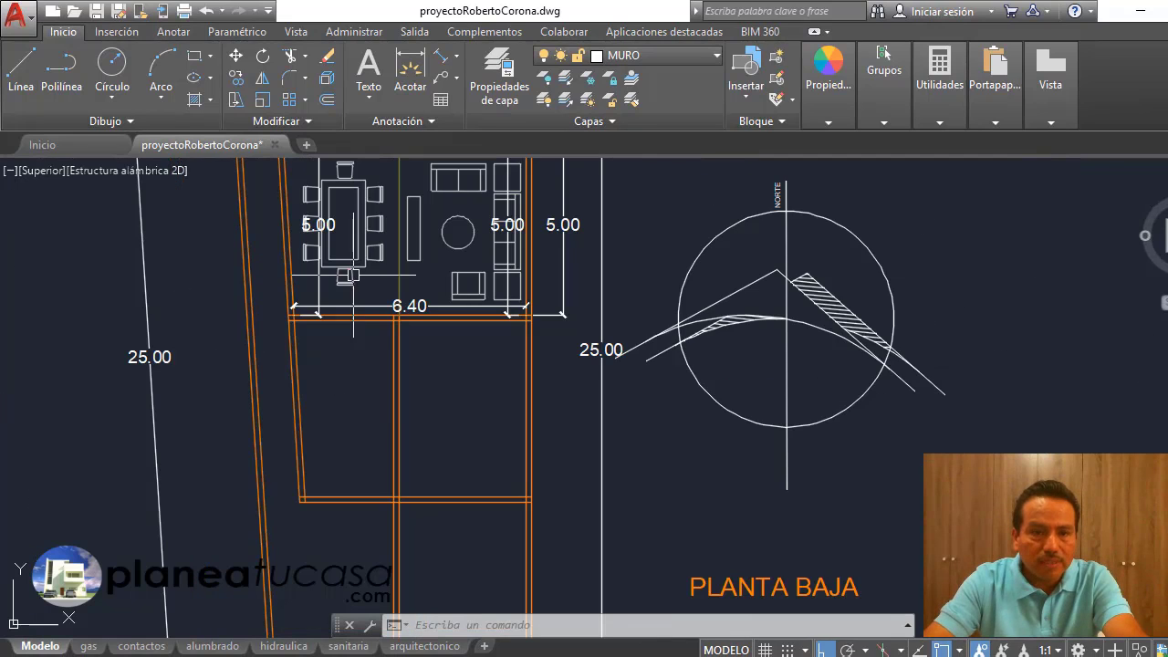
pyautogui.scroll(3, 374, 335)
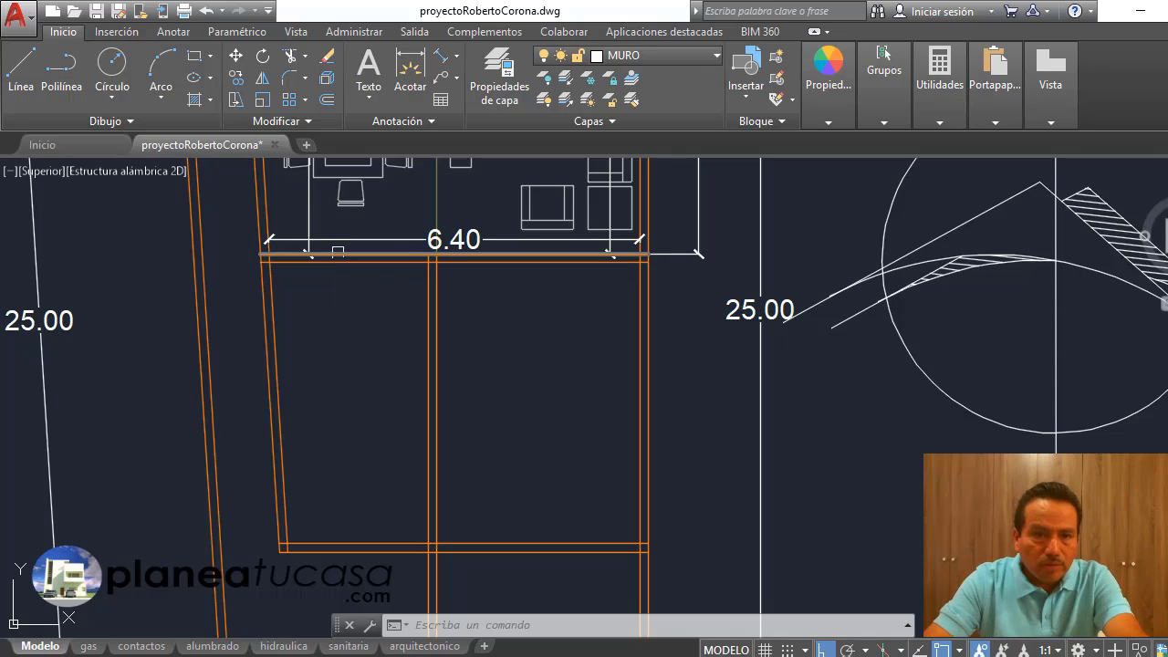
# Step: Offset the room's top wall line 4.3 downward
pyautogui.click(327, 99)
pyautogui.write('4.3')
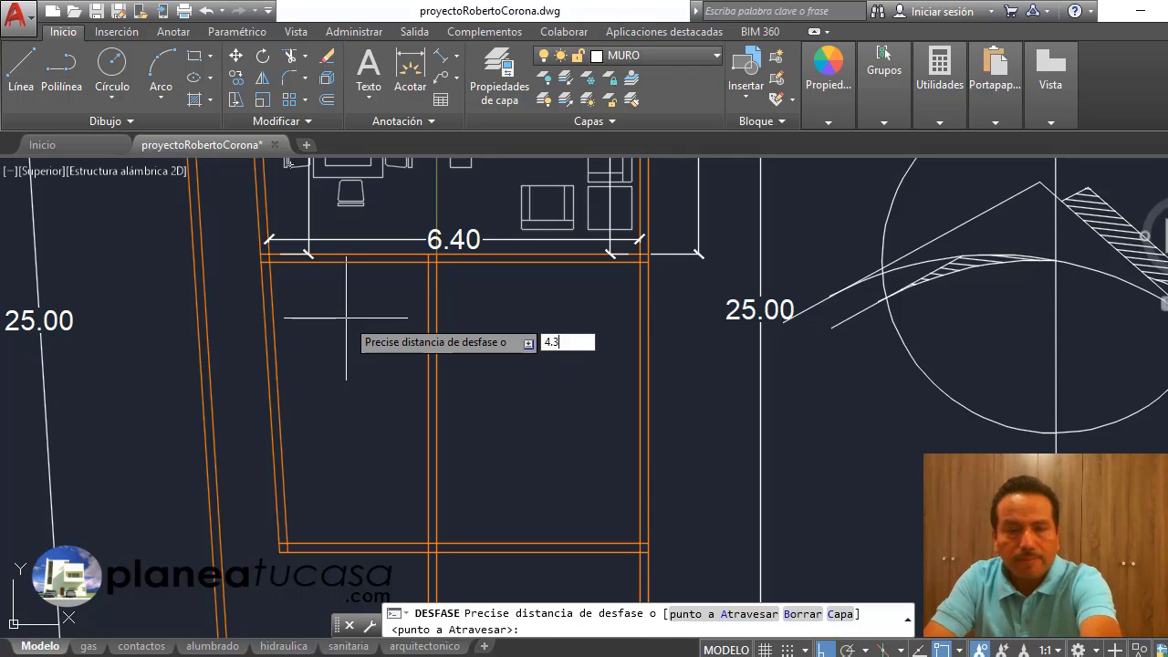
pyautogui.press('Return')
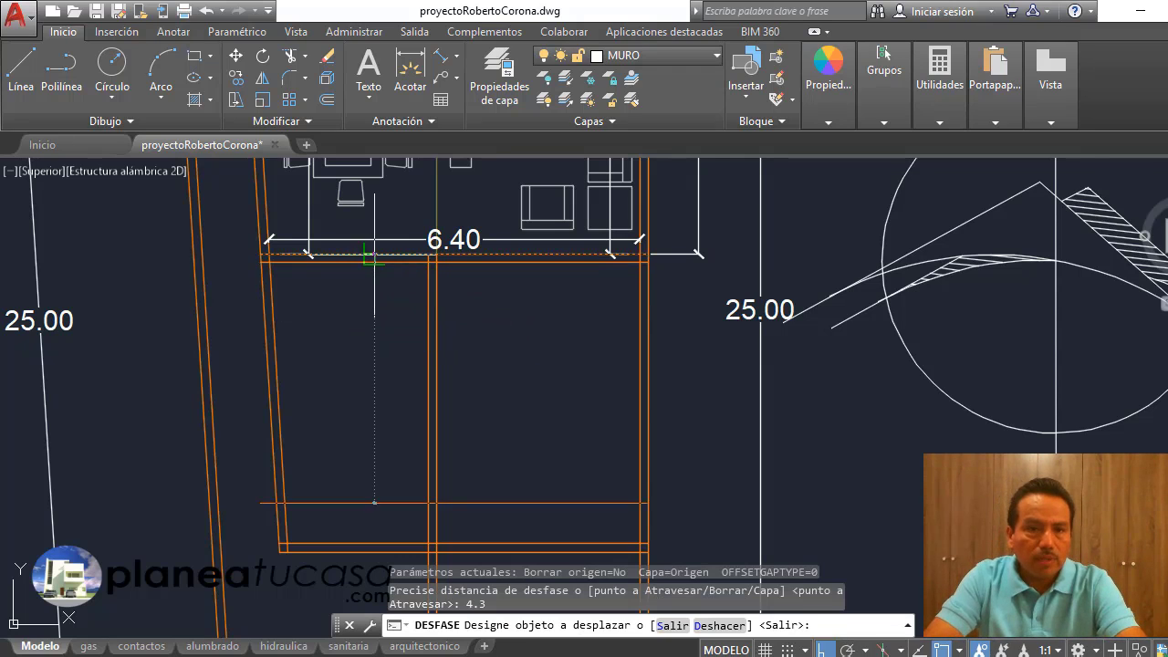
pyautogui.click(374, 255)
pyautogui.click(362, 365)
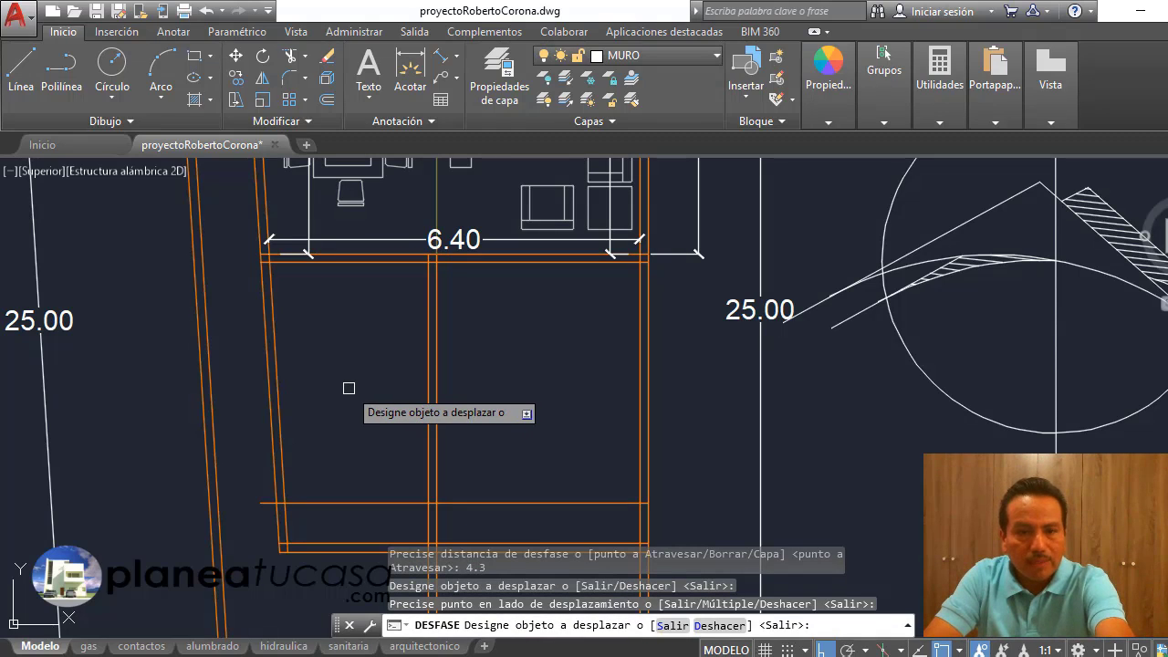
pyautogui.press('Return')
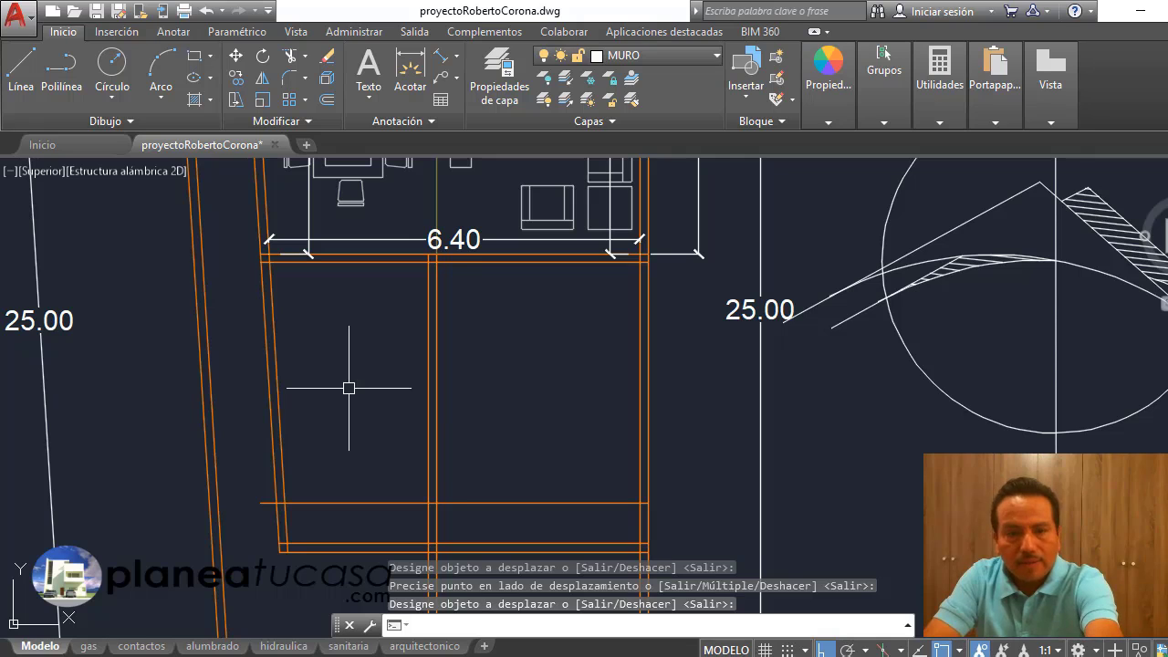
# Step: Offset the new line a further 0.15 below to give the wall its thickness
pyautogui.press('Return')
pyautogui.write('.15')
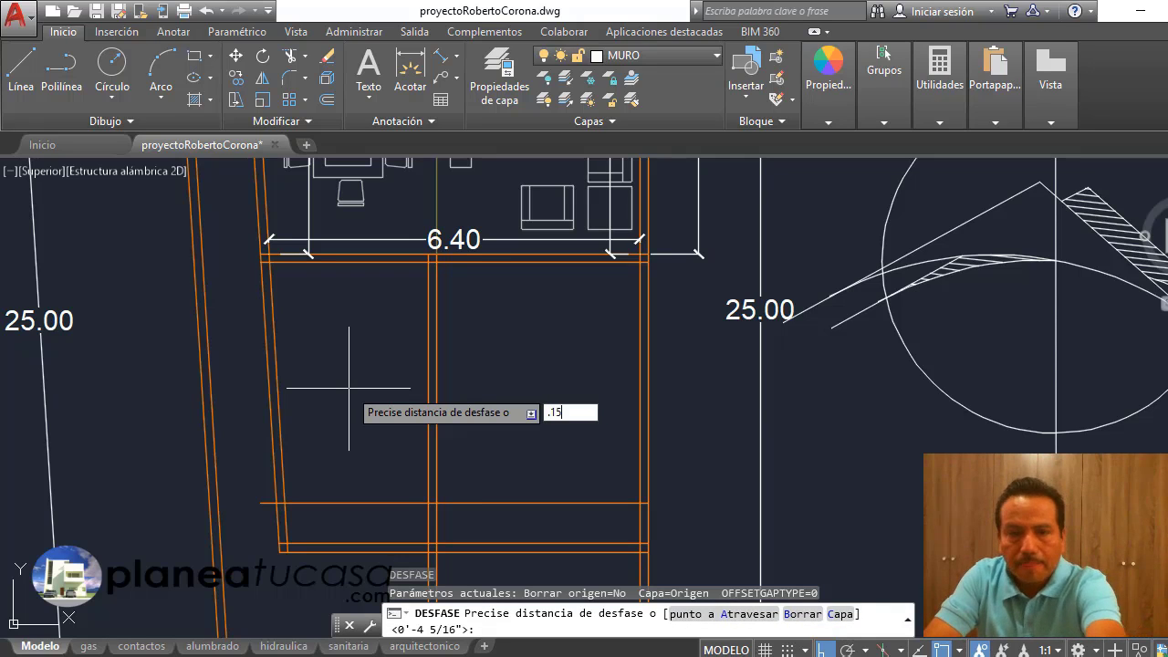
pyautogui.press('Return')
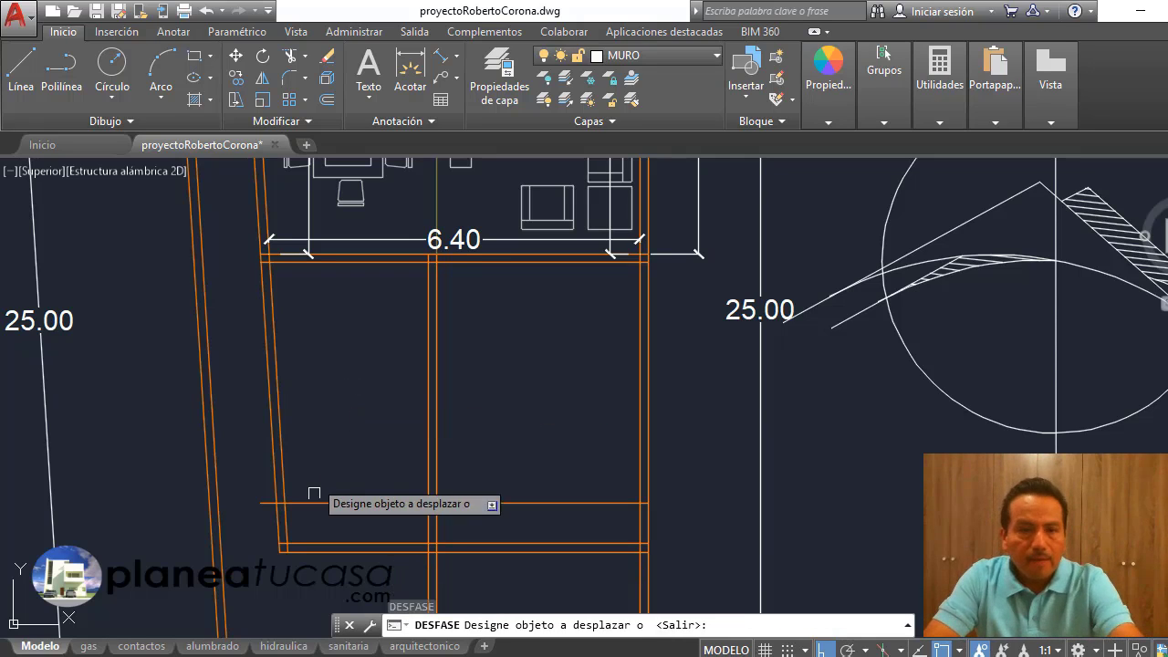
pyautogui.click(364, 502)
pyautogui.click(364, 515)
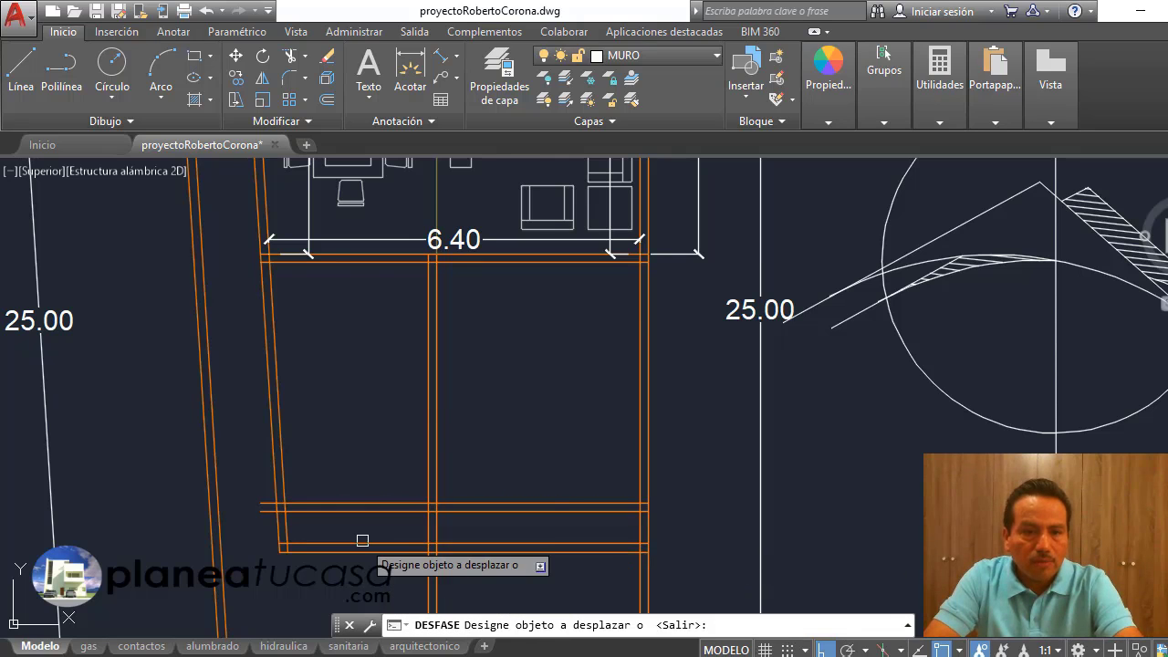
pyautogui.scroll(-3, 392, 365)
pyautogui.press('Escape')
pyautogui.scroll(5, 364, 405)
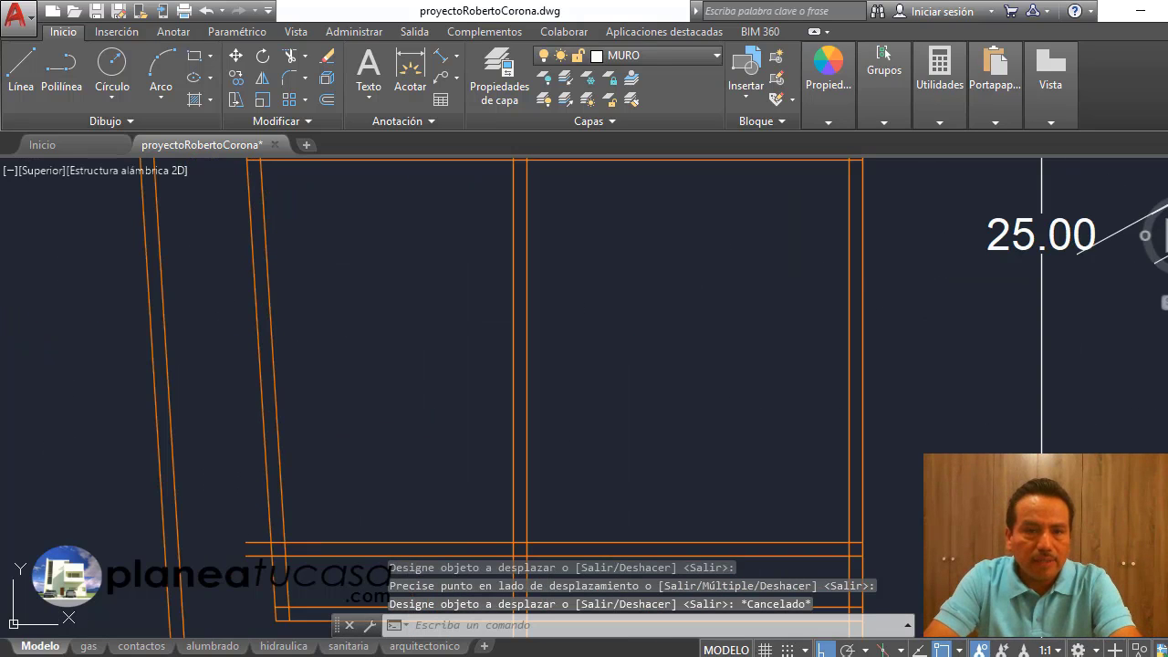
pyautogui.scroll(-3, 391, 326)
pyautogui.scroll(-1, 374, 333)
pyautogui.scroll(1, 358, 310)
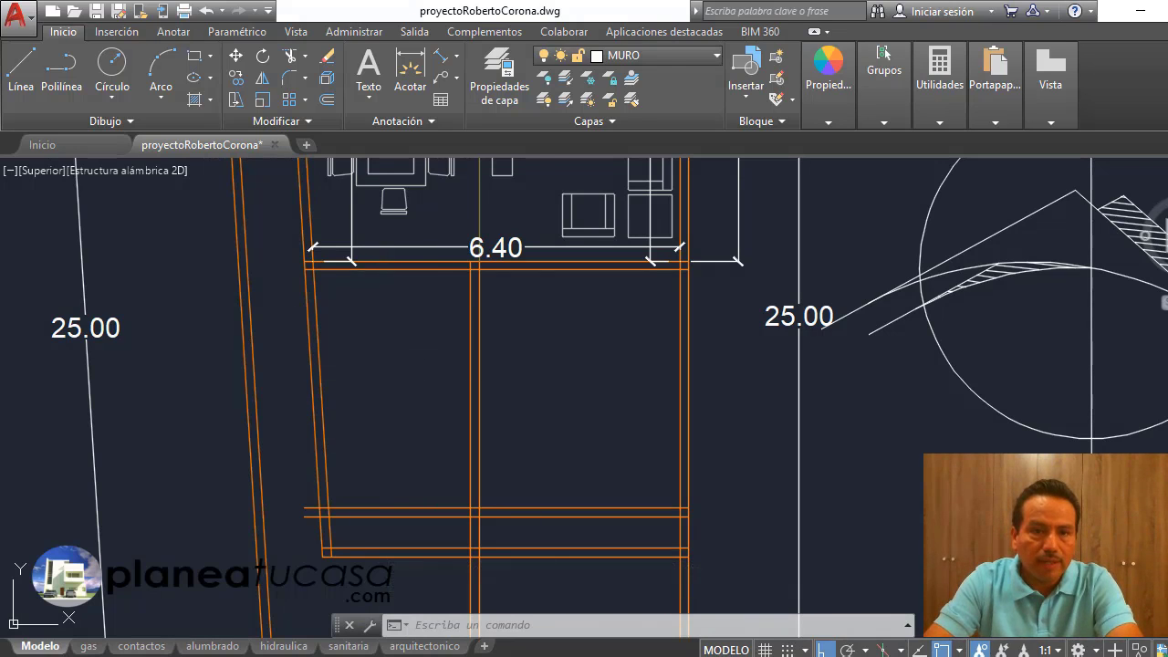
# Step: Draw a vertical line from the new wall up to the room's top wall
pyautogui.scroll(-1, 339, 339)
pyautogui.scroll(1, 339, 339)
pyautogui.scroll(-1, 339, 313)
pyautogui.scroll(1, 351, 322)
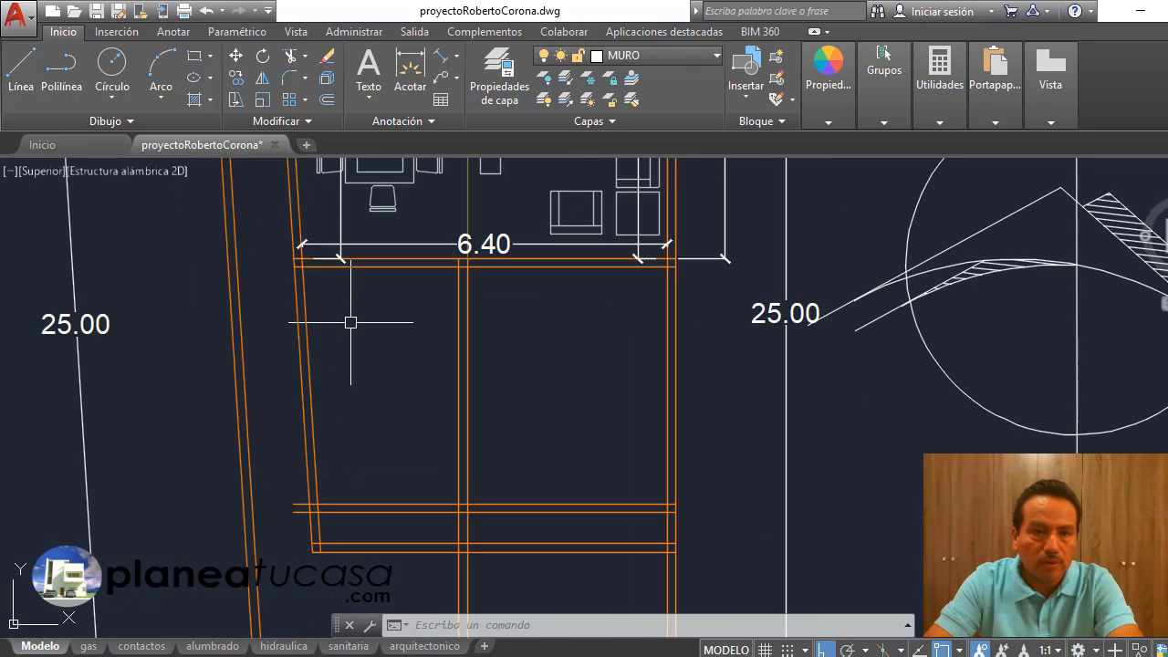
pyautogui.click(25, 78)
pyautogui.scroll(1, 301, 507)
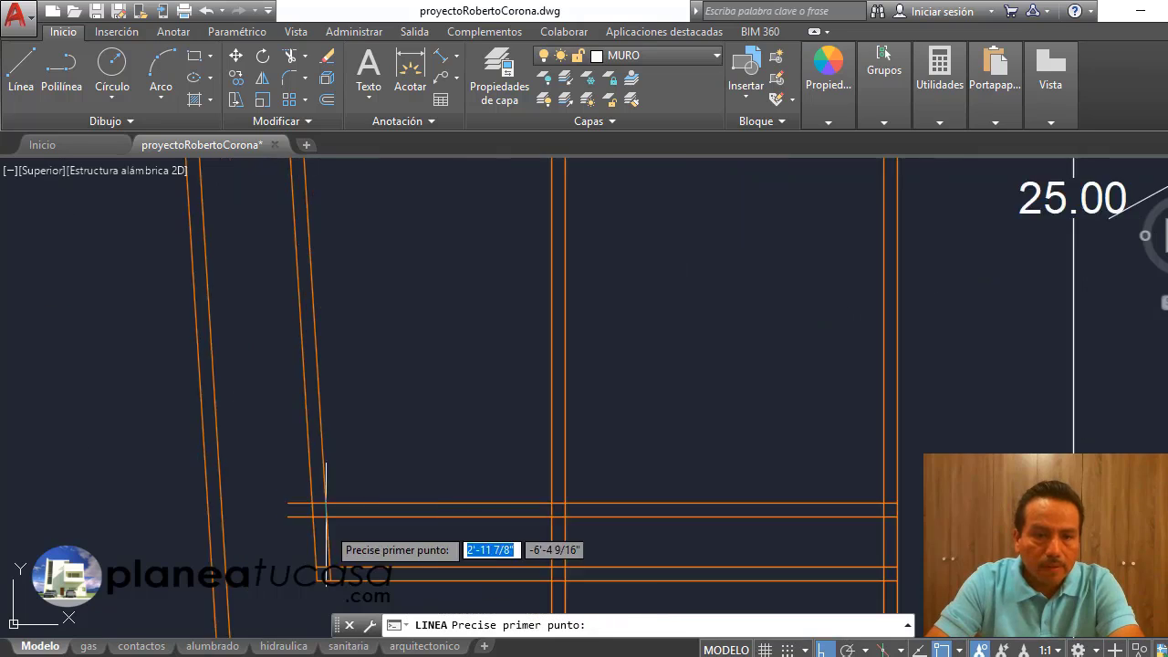
pyautogui.scroll(1, 302, 507)
pyautogui.scroll(-2, 301, 506)
pyautogui.click(301, 505)
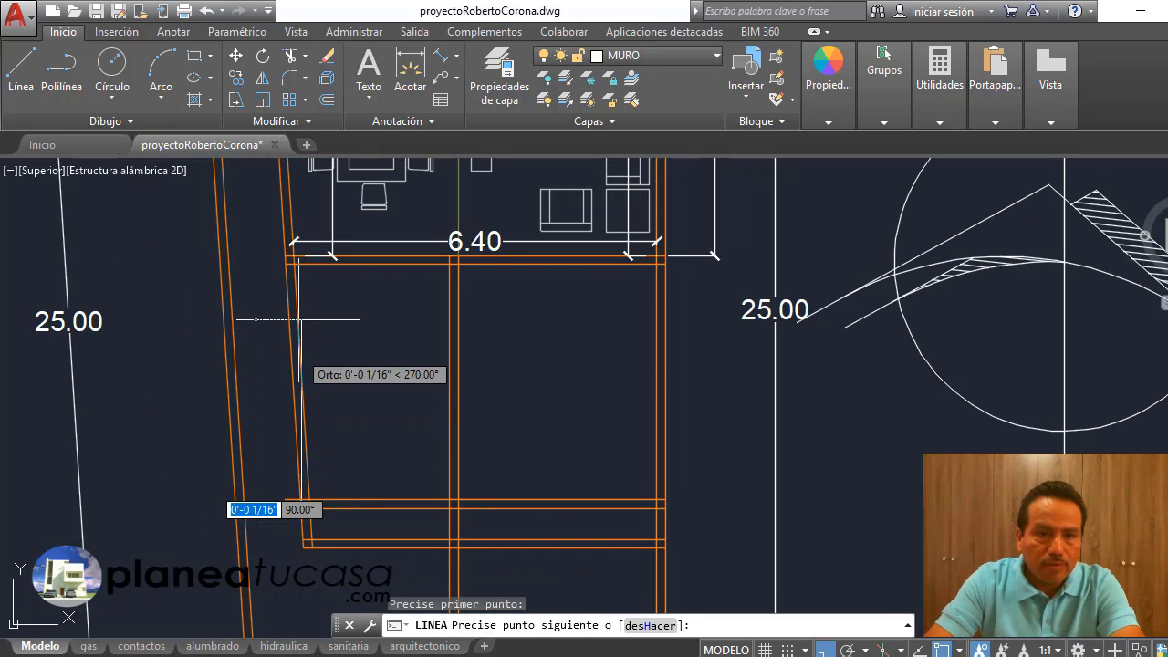
pyautogui.click(300, 260)
pyautogui.scroll(4, 300, 259)
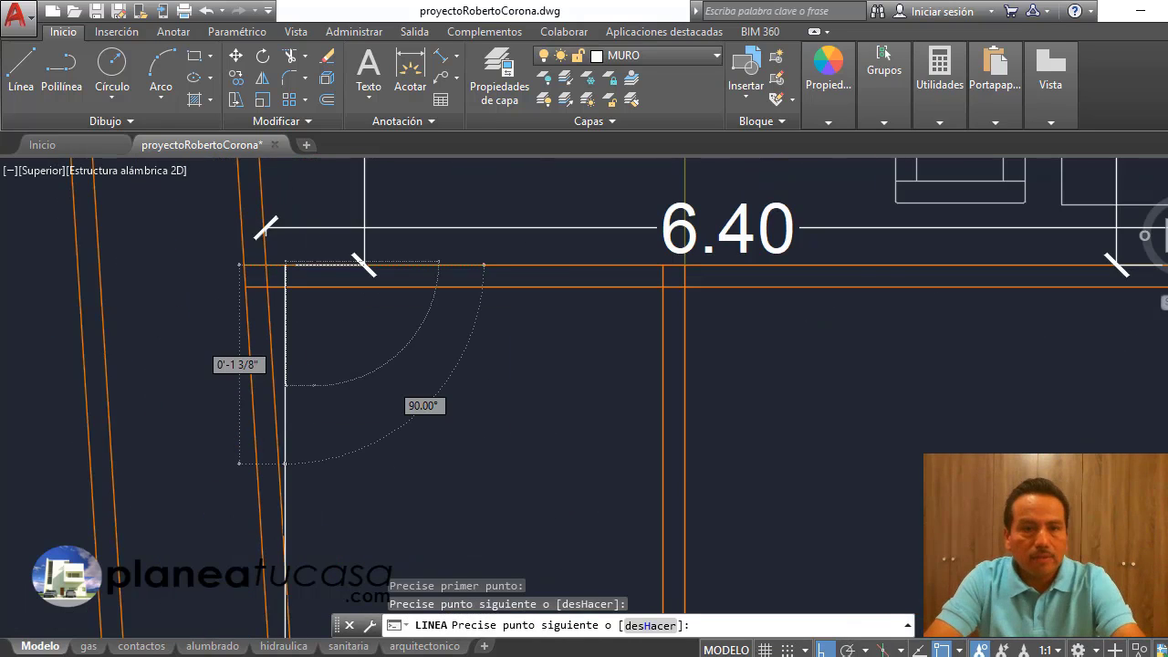
pyautogui.scroll(-2, 300, 259)
pyautogui.press('Escape')
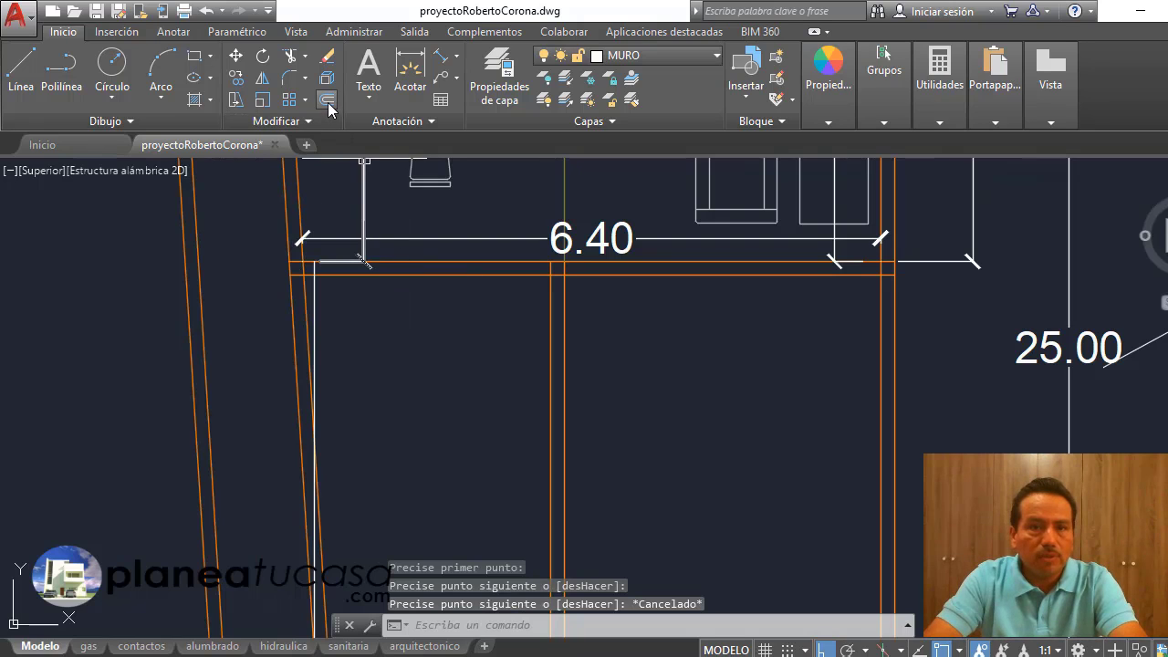
# Step: Offset that vertical line 0.15 inward to form the wall thickness
pyautogui.click(327, 104)
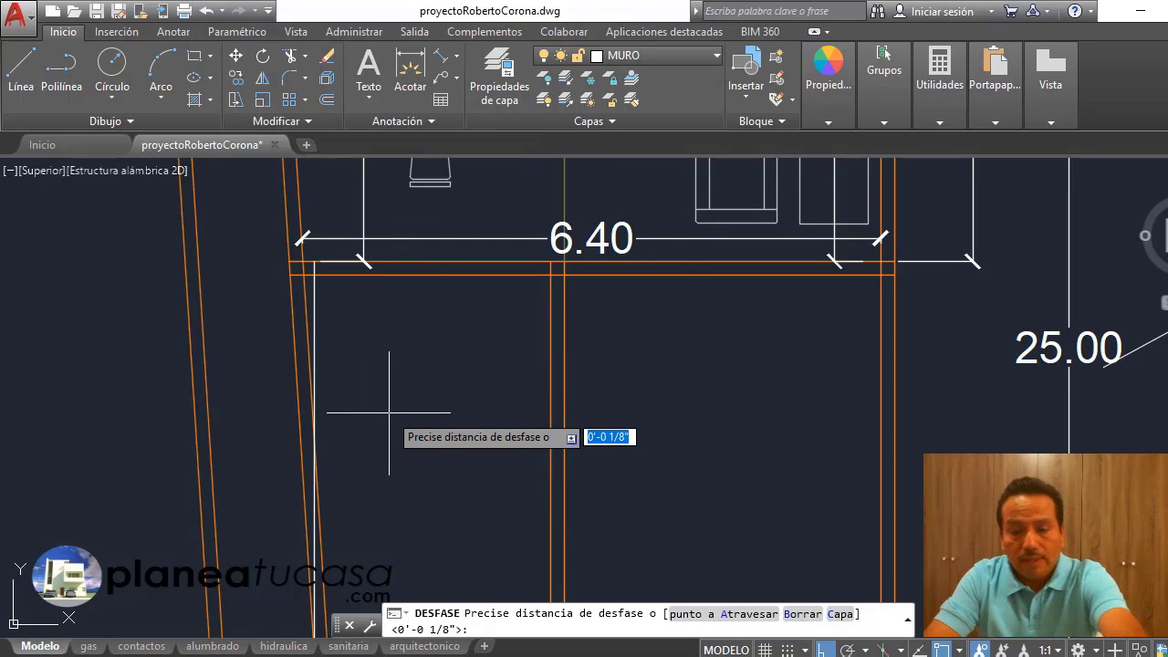
pyautogui.press('Return')
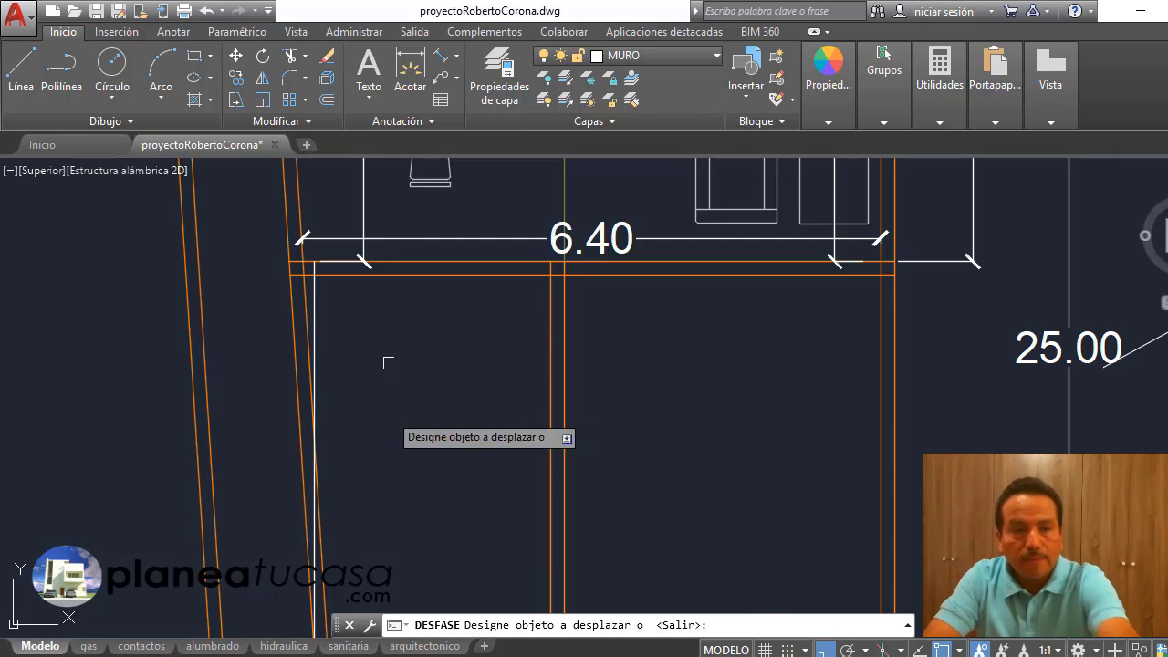
pyautogui.scroll(-2, 386, 357)
pyautogui.scroll(2, 356, 373)
pyautogui.click(324, 296)
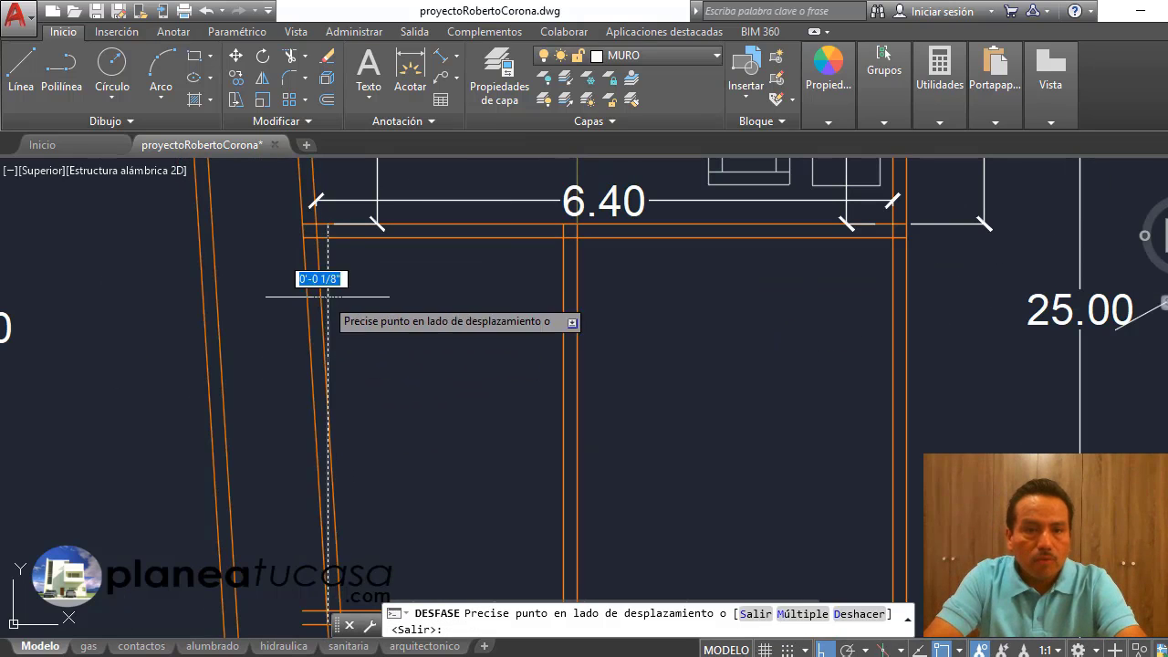
pyautogui.click(430, 339)
pyautogui.scroll(-2, 436, 341)
pyautogui.press('Return')
pyautogui.click(414, 320)
pyautogui.press('Escape')
pyautogui.scroll(-2, 415, 321)
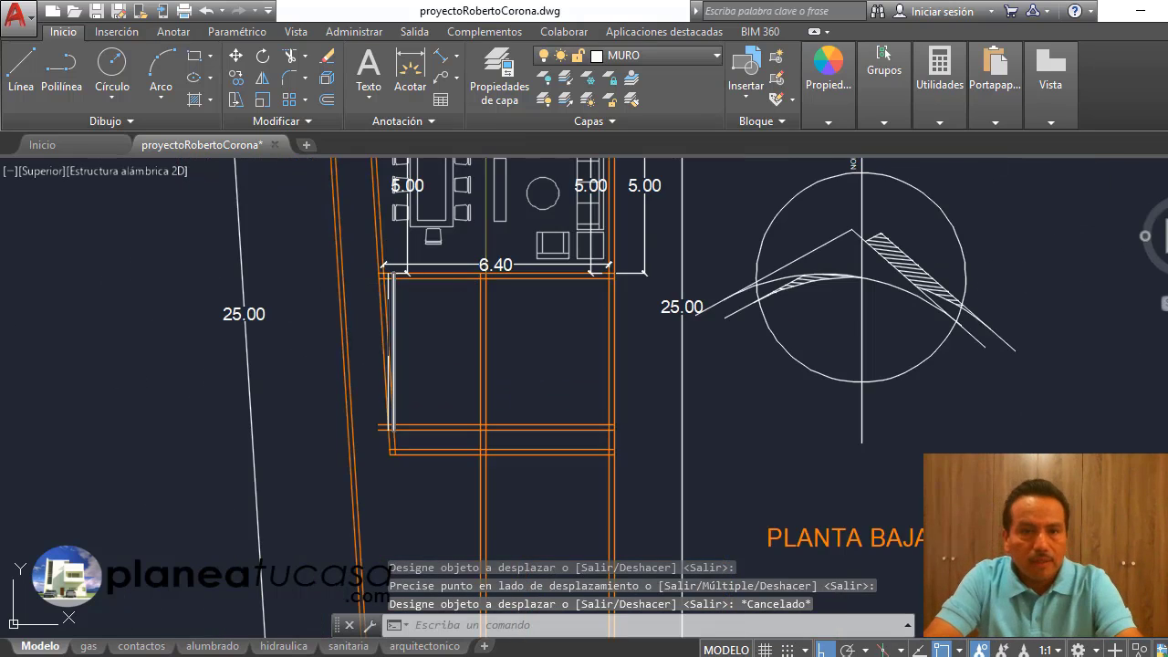
pyautogui.scroll(4, 447, 328)
# Step: Match the wall layer properties onto the inner wall line and delete the stray line
pyautogui.click(487, 302)
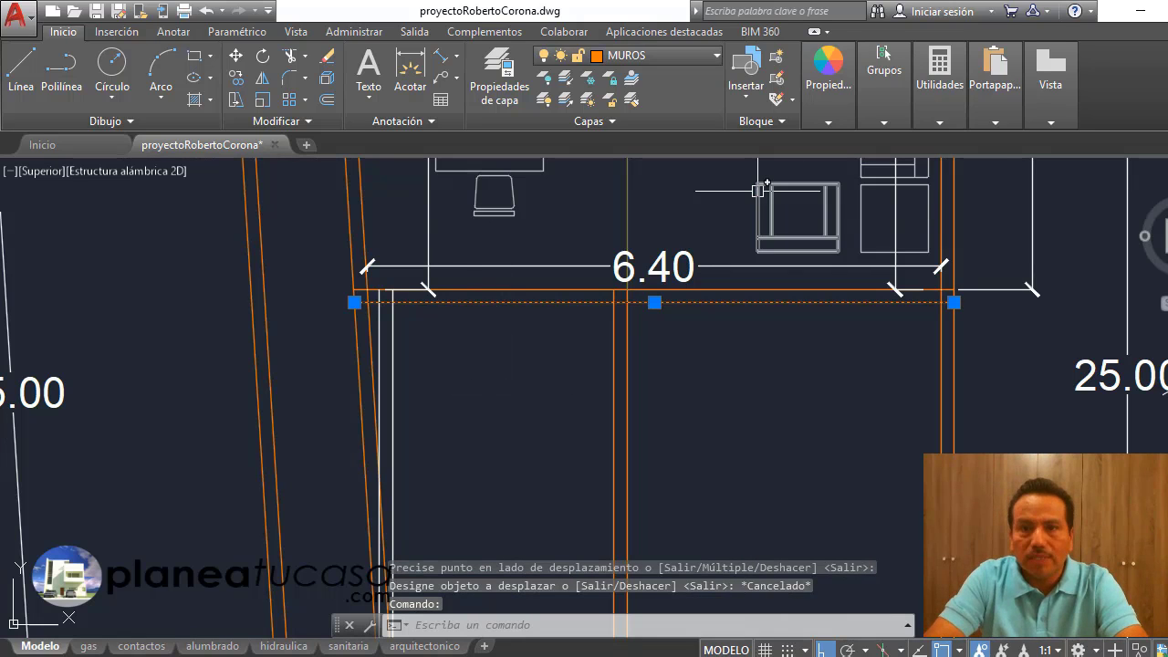
pyautogui.click(827, 114)
pyautogui.click(834, 164)
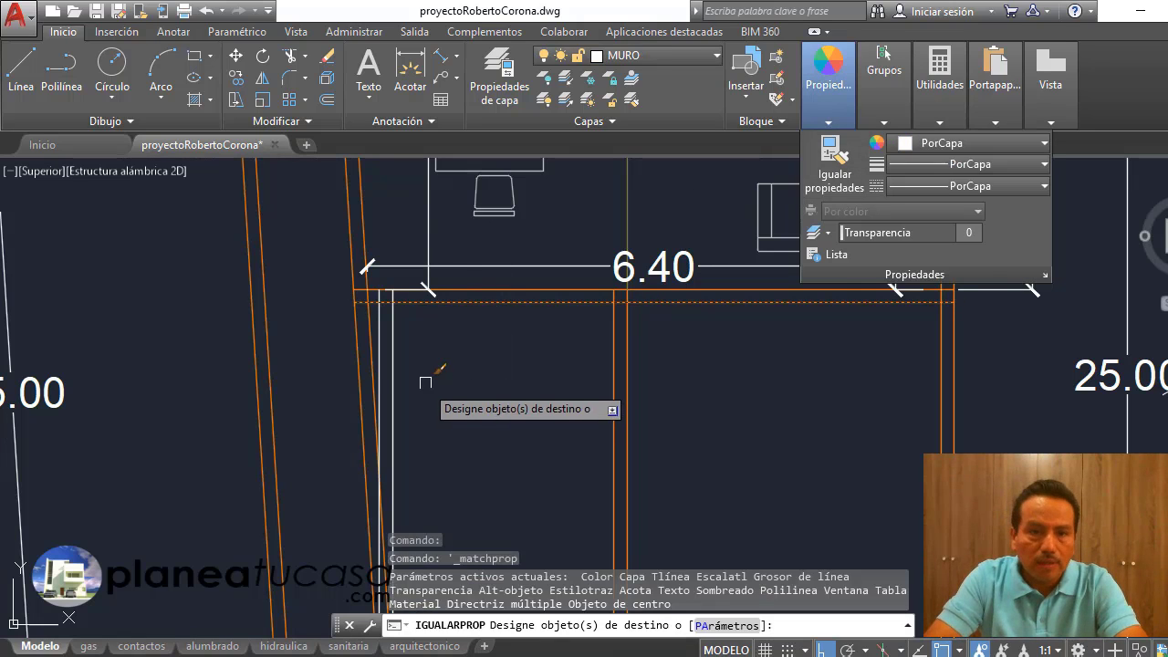
pyautogui.click(426, 365)
pyautogui.press('Escape')
pyautogui.press('Delete')
pyautogui.scroll(-1, 426, 365)
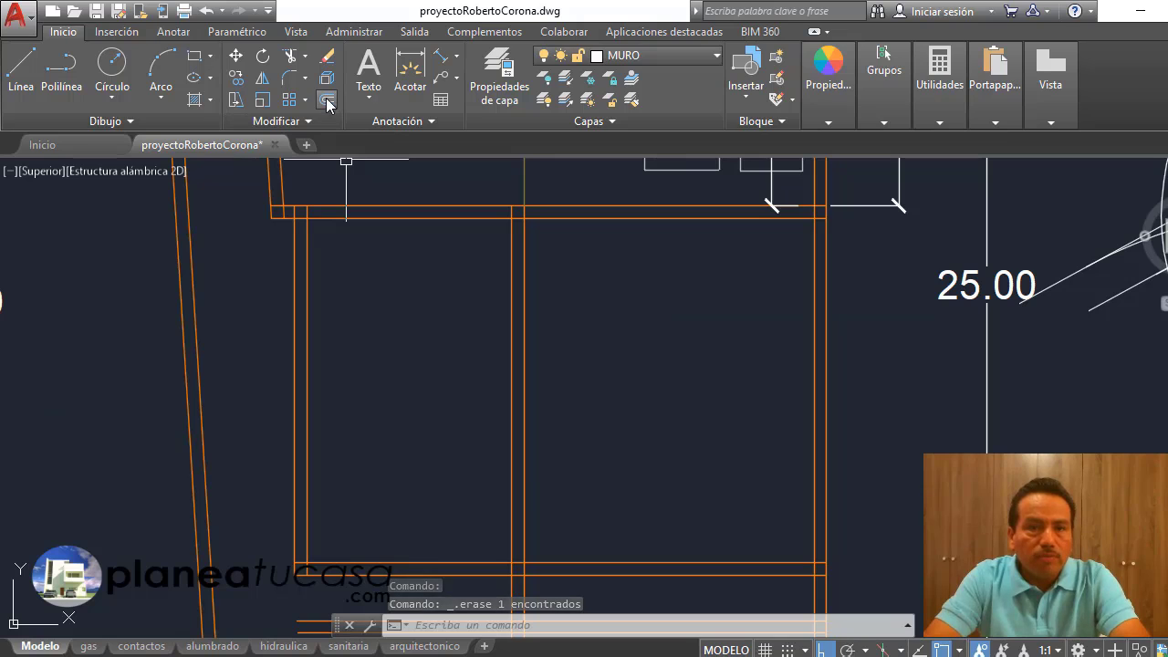
pyautogui.click(327, 104)
pyautogui.write('.65')
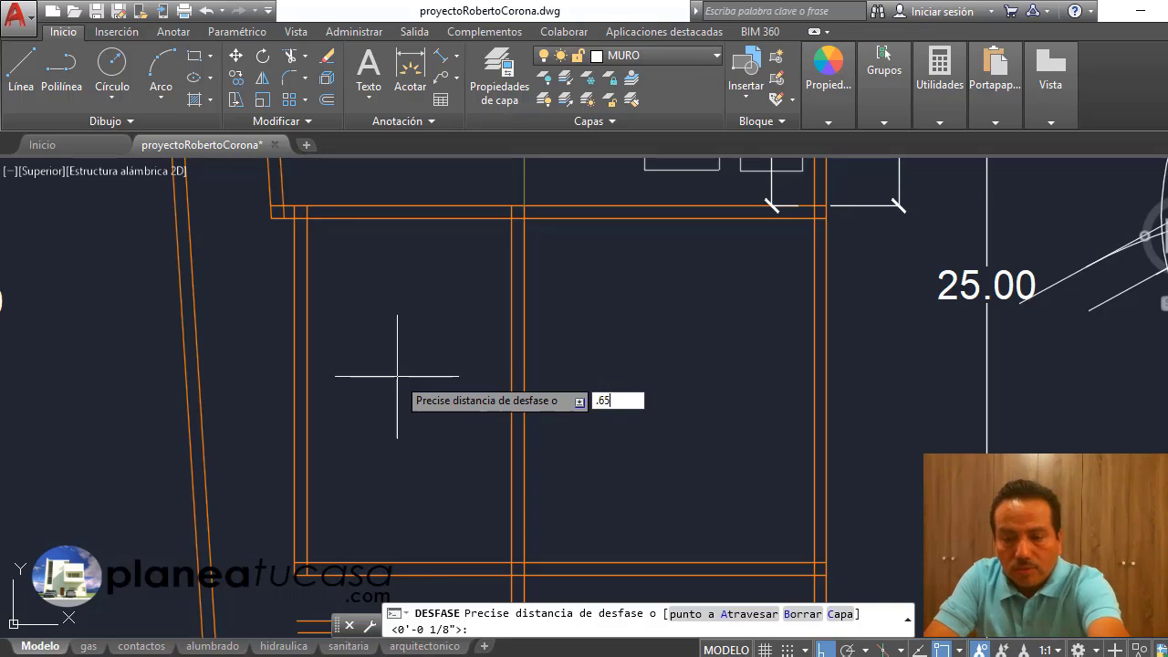
# Step: Offset the top and left kitchen wall lines 0.65 inward
pyautogui.press('Return')
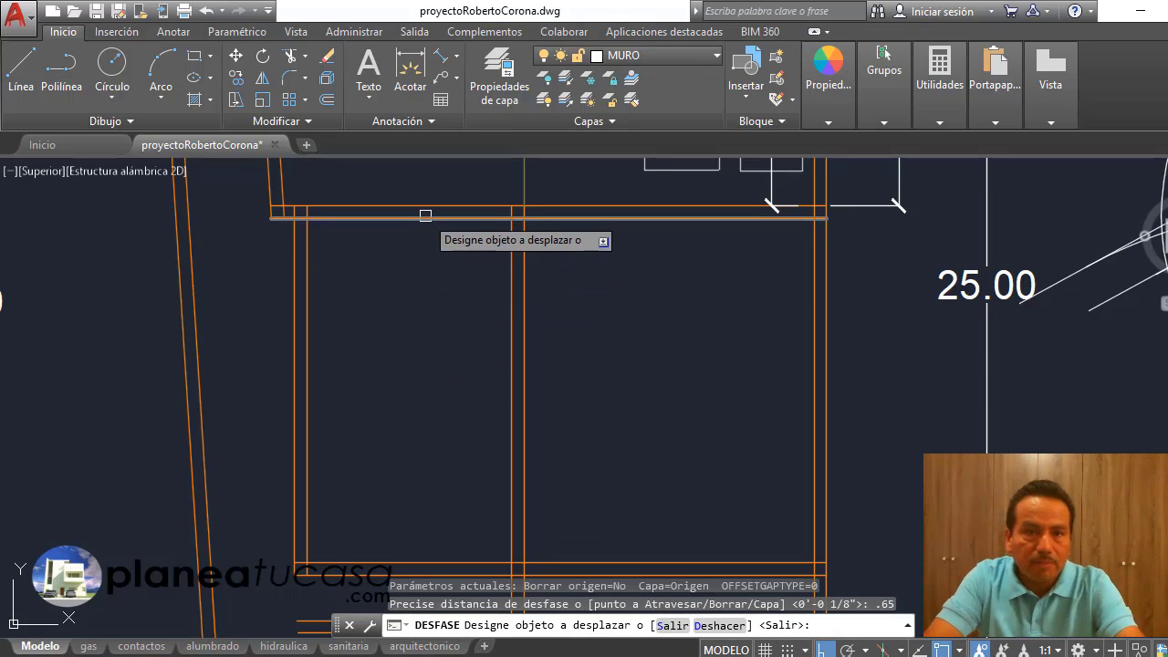
pyautogui.click(425, 214)
pyautogui.click(426, 259)
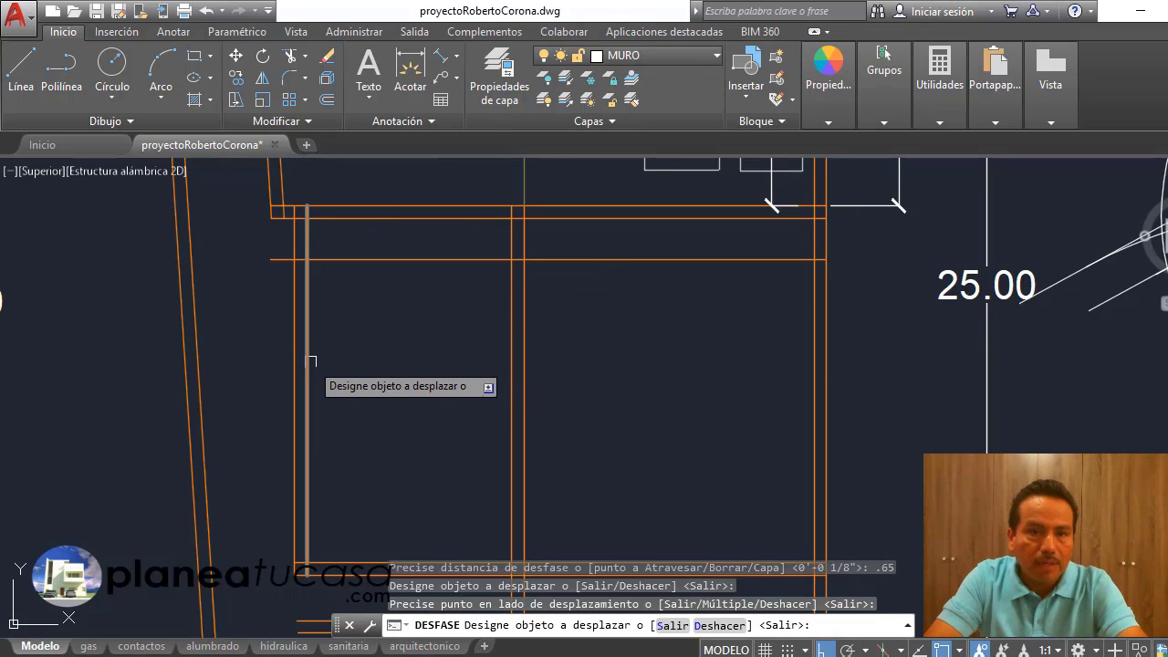
pyautogui.click(308, 360)
pyautogui.click(447, 402)
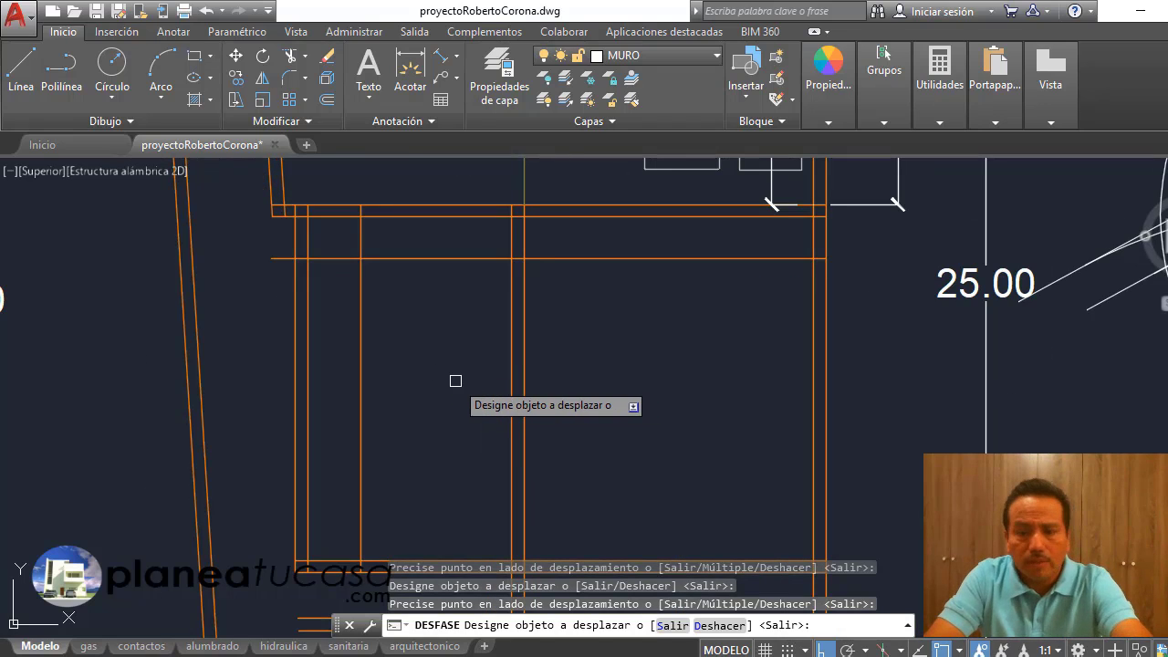
# Step: Add horizontal guide lines spaced 0.9, 1.2 and 0.9 below the 0.65 line
pyautogui.press('Return')
pyautogui.press('Return')
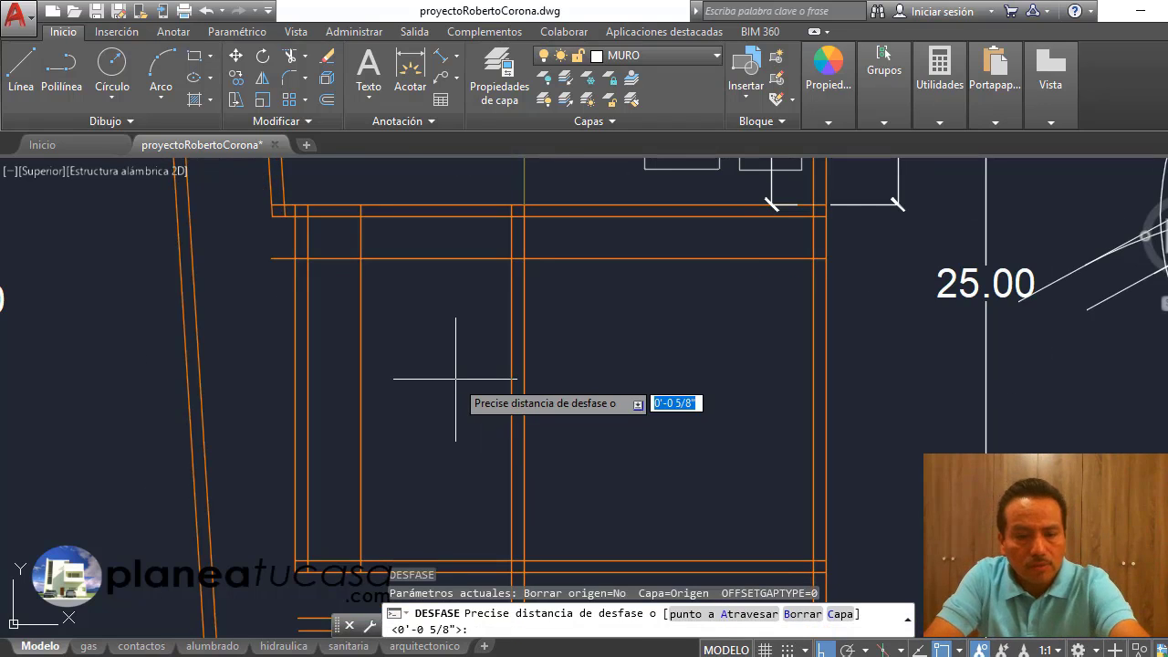
pyautogui.press('Return')
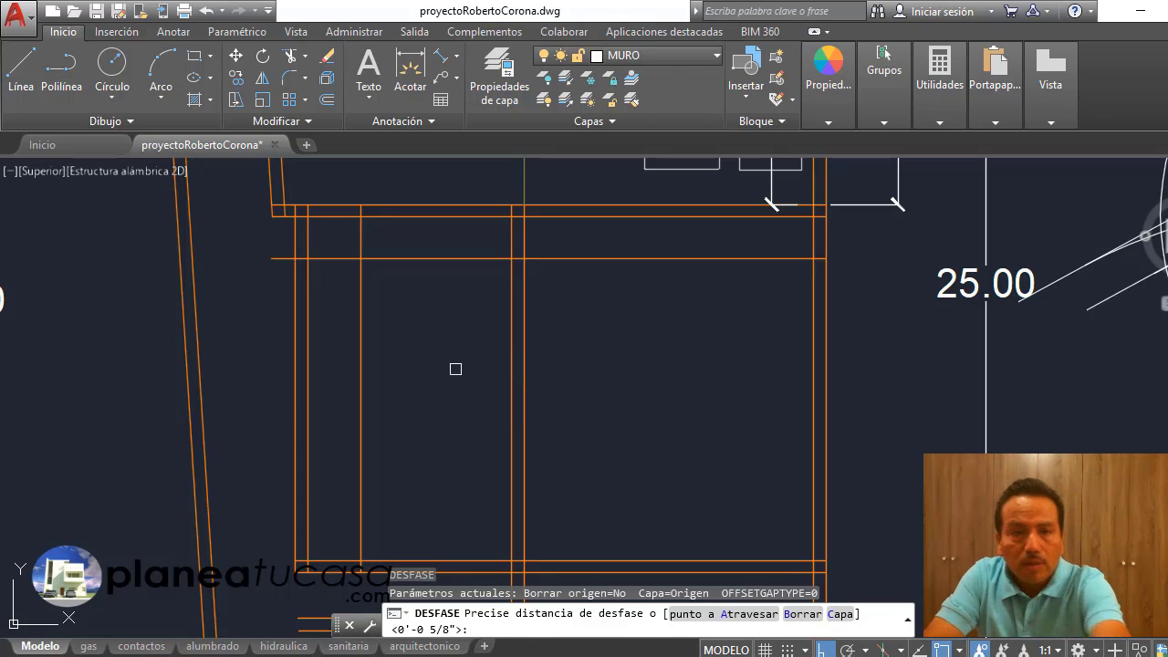
pyautogui.write('.9')
pyautogui.click(438, 258)
pyautogui.click(427, 421)
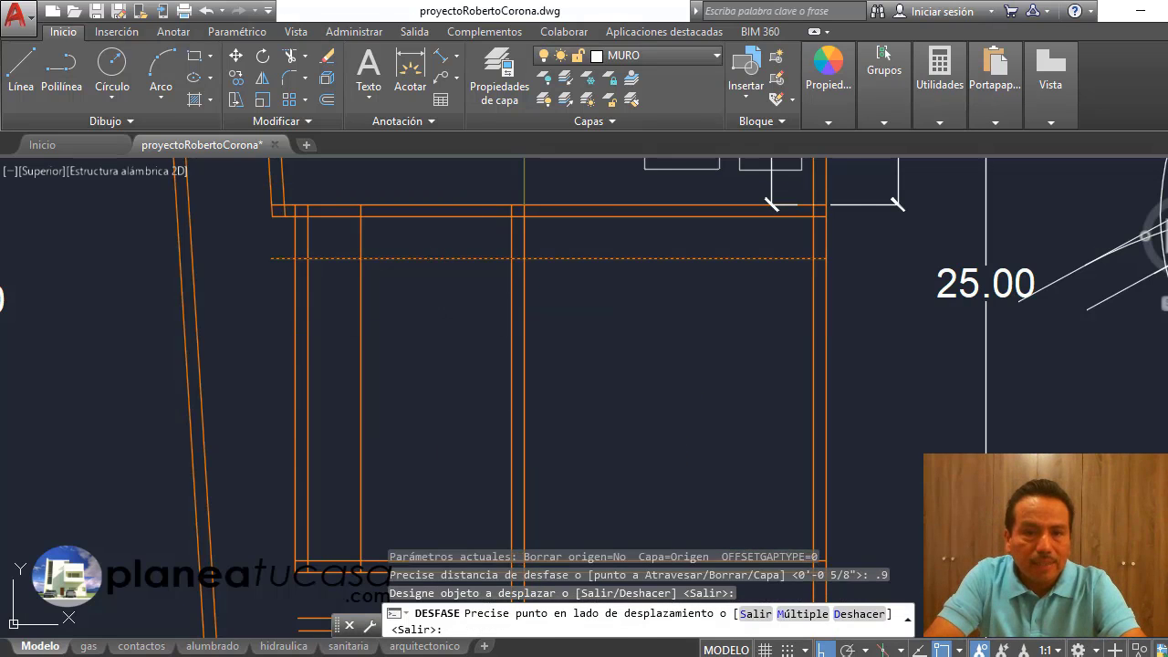
pyautogui.press('Return')
pyautogui.press('Return')
pyautogui.write('1.2')
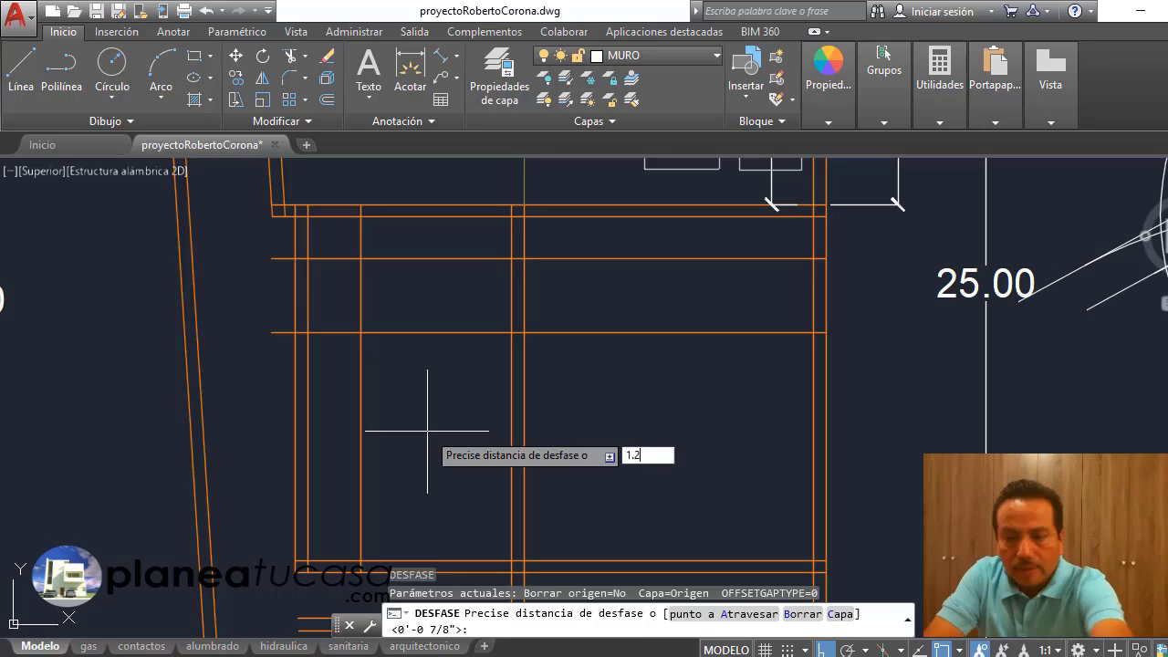
pyautogui.press('Return')
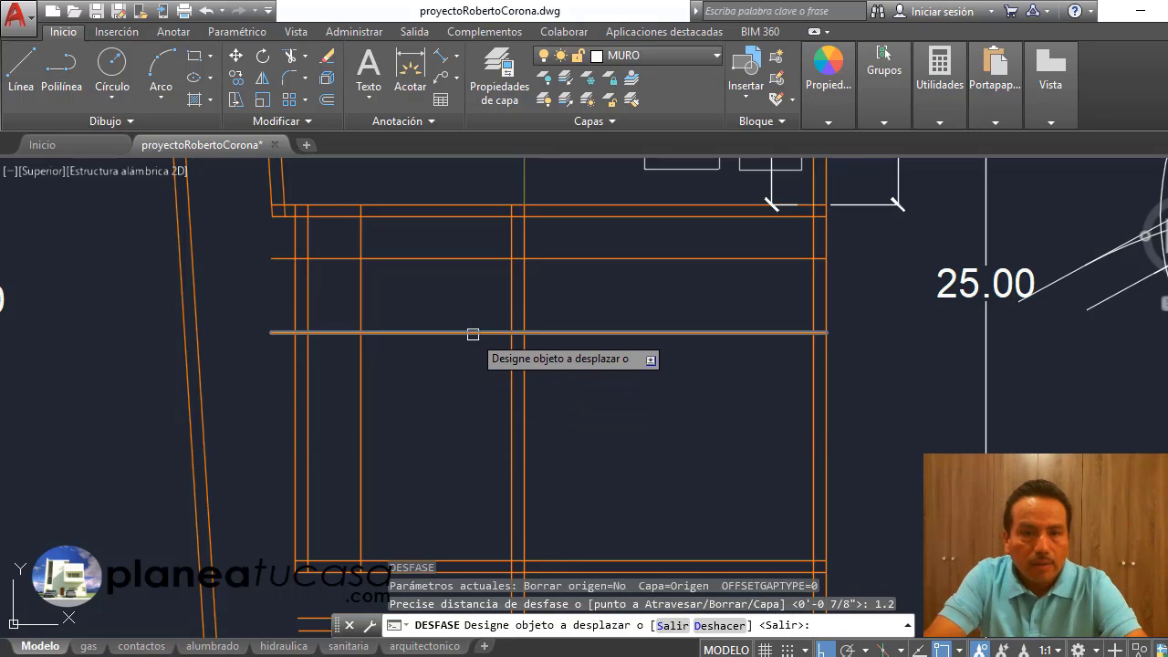
pyautogui.click(466, 333)
pyautogui.click(466, 431)
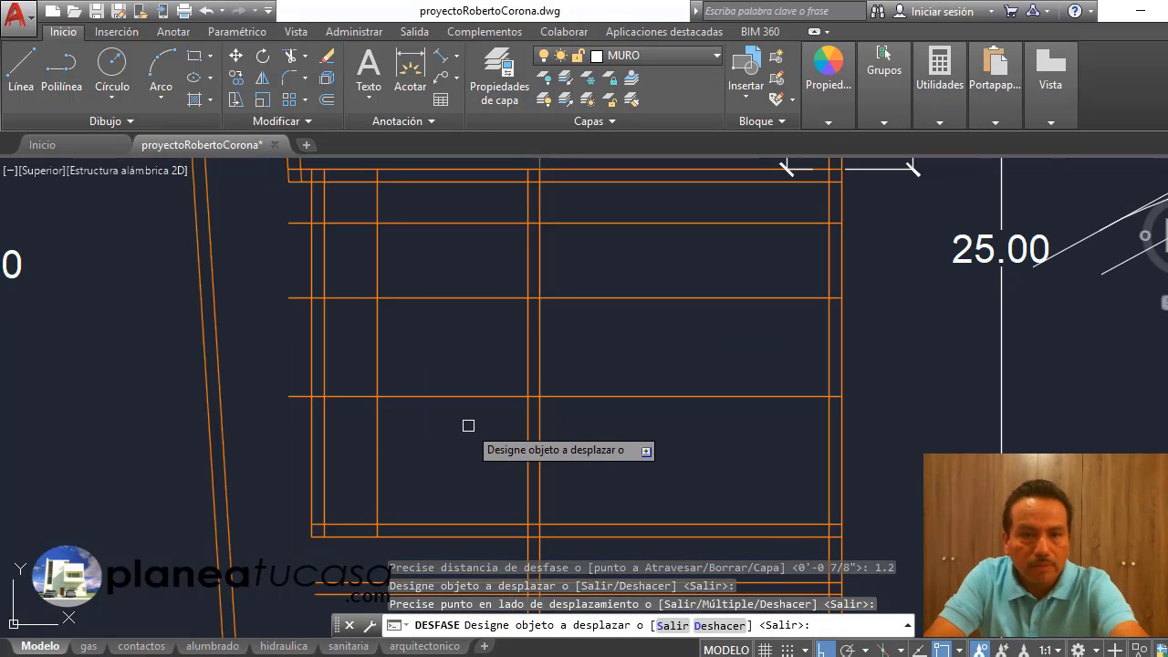
pyautogui.press('Return')
pyautogui.press('Return')
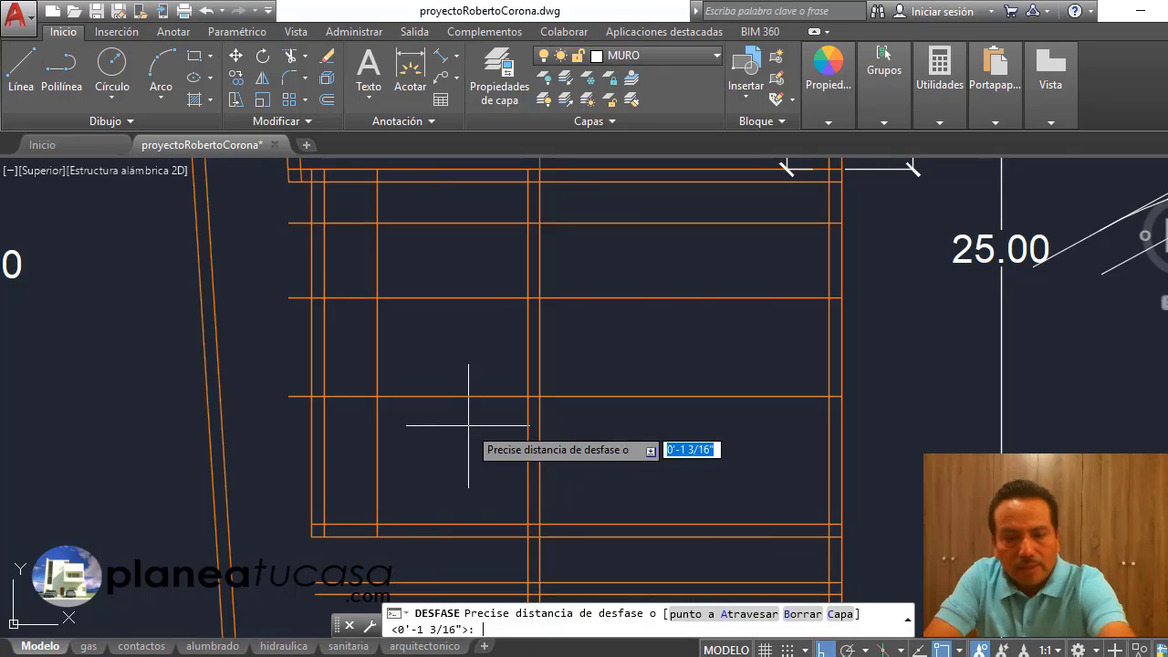
pyautogui.press('Return')
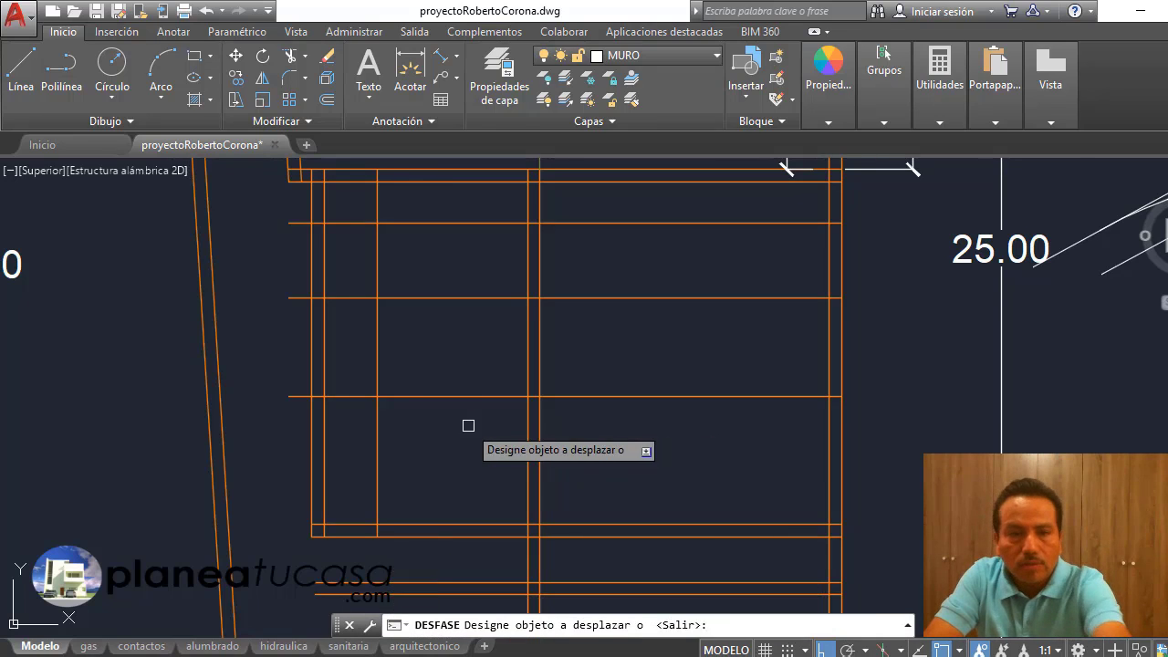
pyautogui.click(471, 396)
pyautogui.click(484, 361)
pyautogui.scroll(-1, 470, 402)
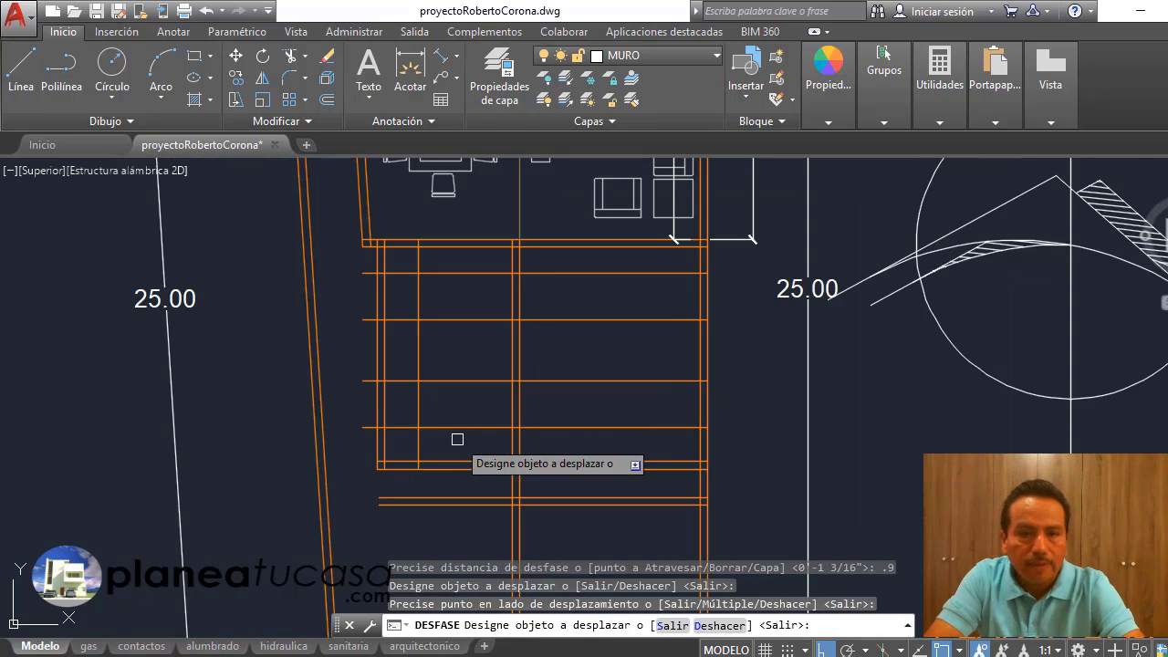
pyautogui.scroll(1, 456, 438)
pyautogui.press('Escape')
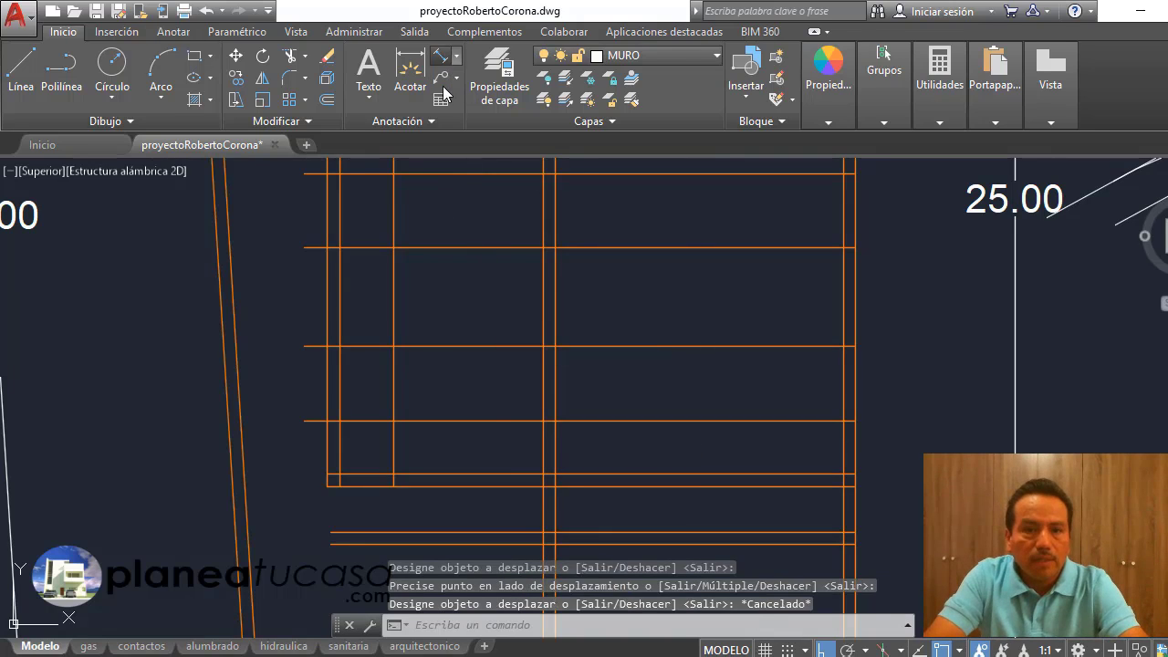
# Step: Start an aligned dimension between two wall points, then cancel it
pyautogui.click(441, 56)
pyautogui.scroll(2, 416, 484)
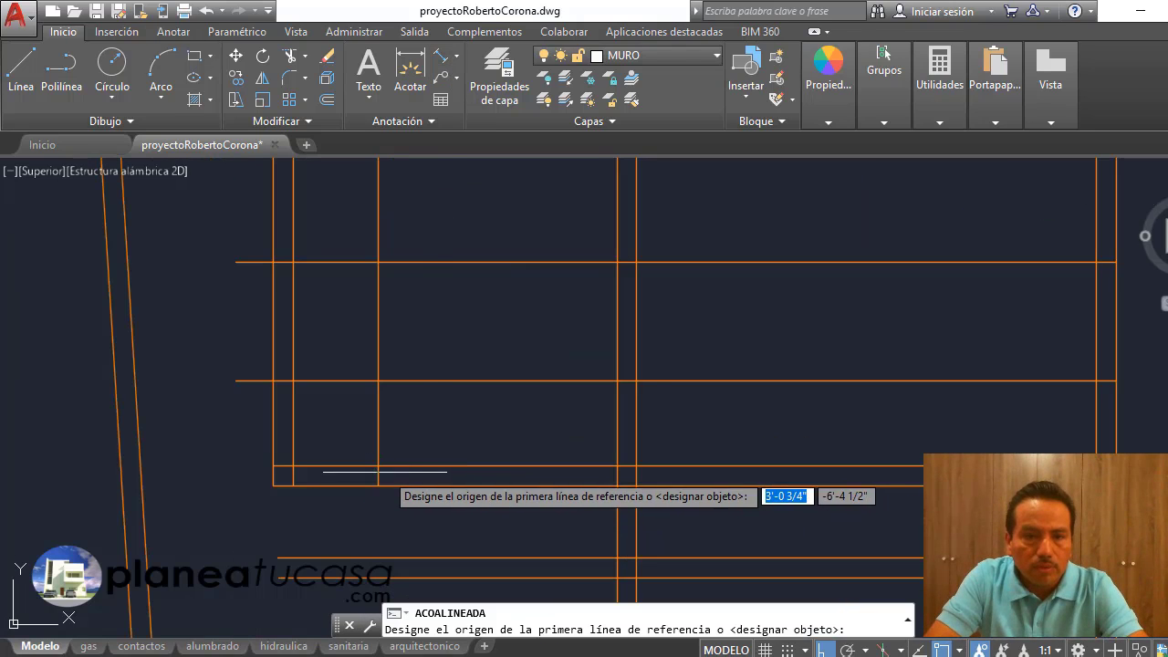
pyautogui.click(378, 465)
pyautogui.click(379, 381)
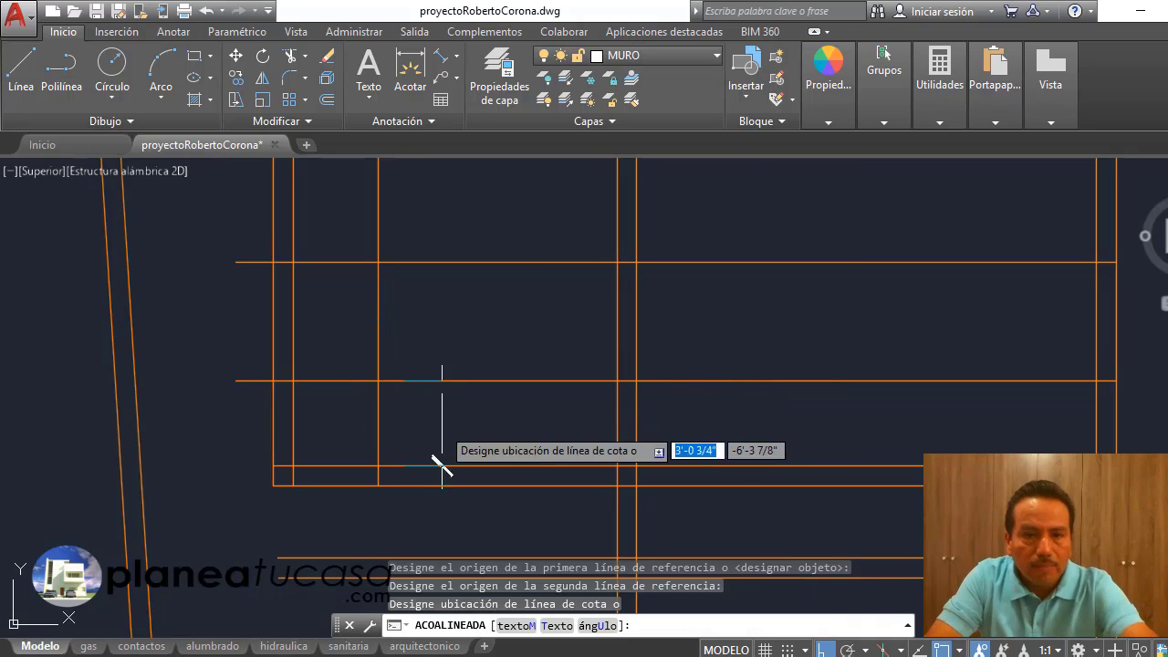
pyautogui.press('Escape')
pyautogui.scroll(-3, 452, 362)
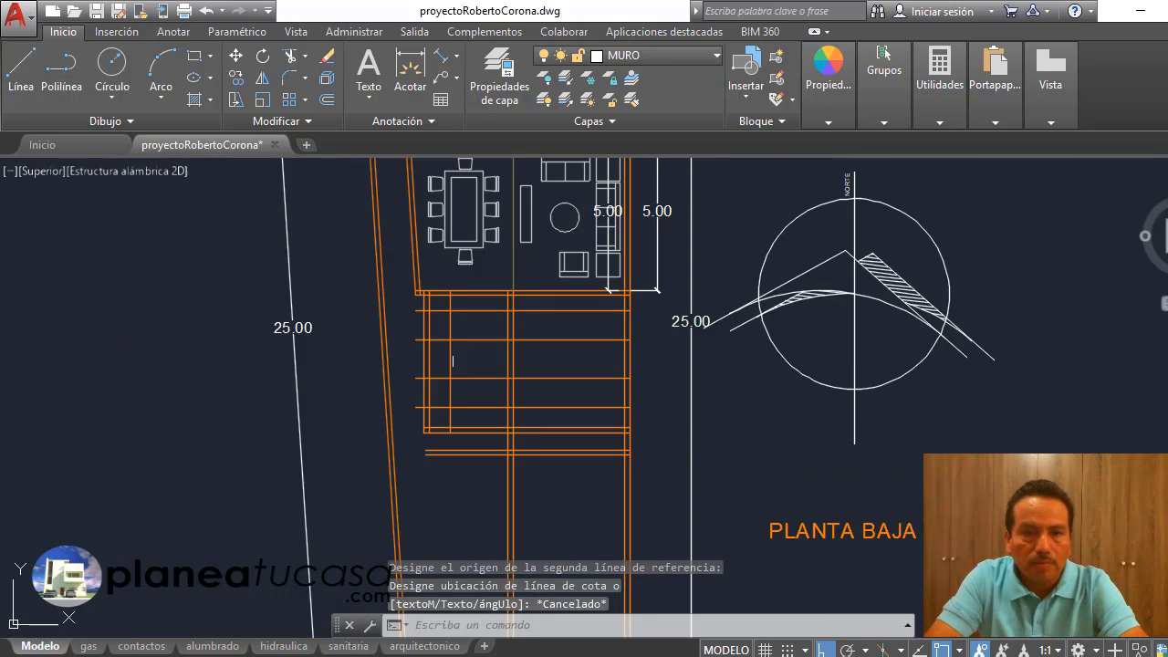
pyautogui.scroll(2, 452, 362)
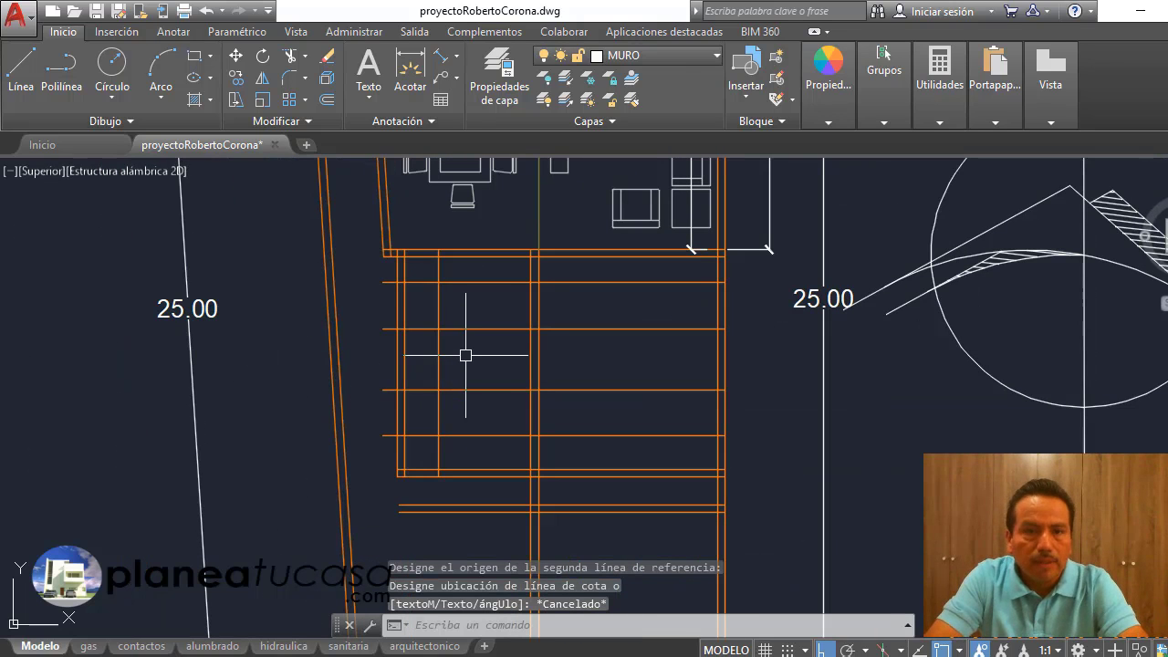
# Step: Offset the vertical kitchen guide line 0.9 to its right
pyautogui.click(326, 104)
pyautogui.write('.9')
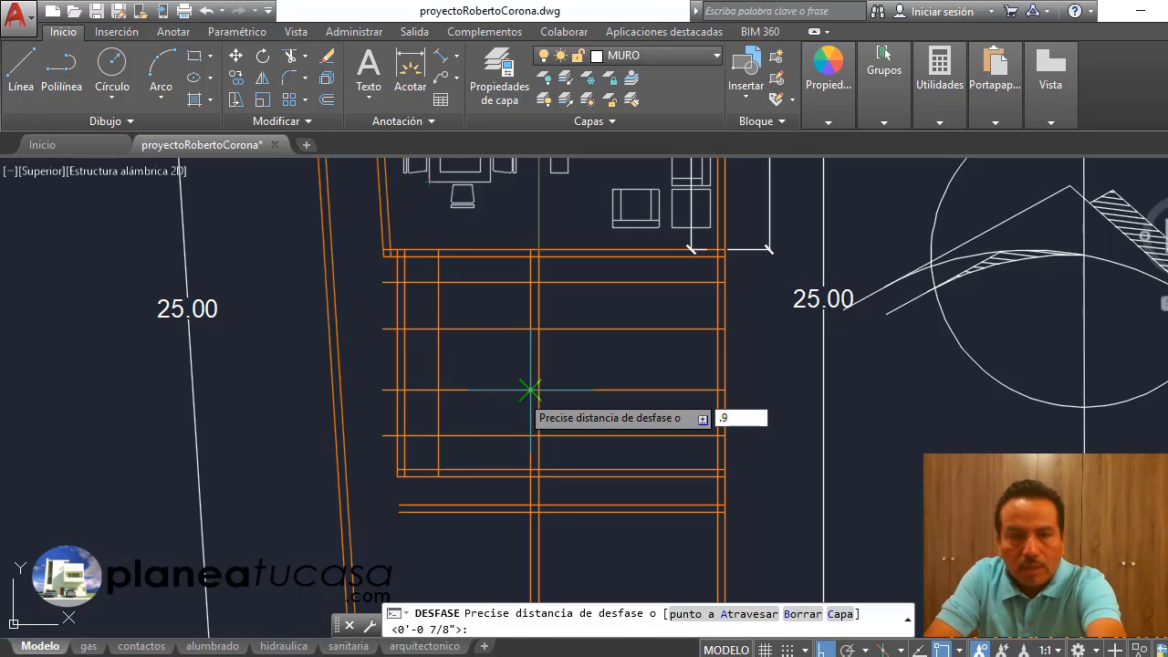
pyautogui.press('Return')
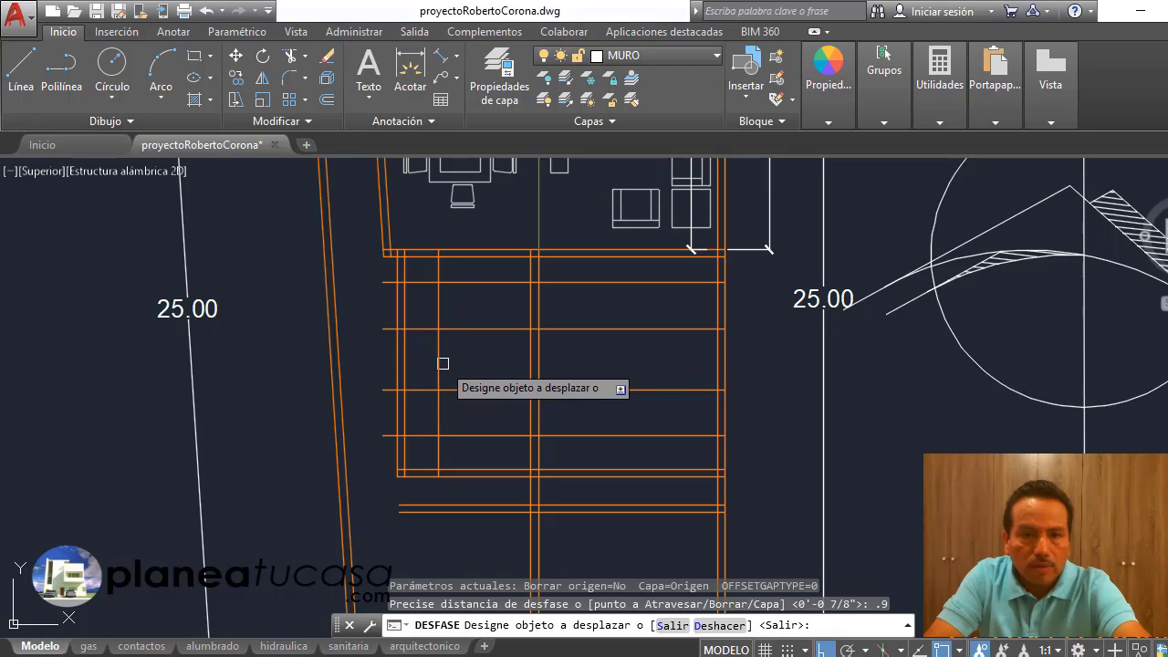
pyautogui.click(441, 365)
pyautogui.click(515, 383)
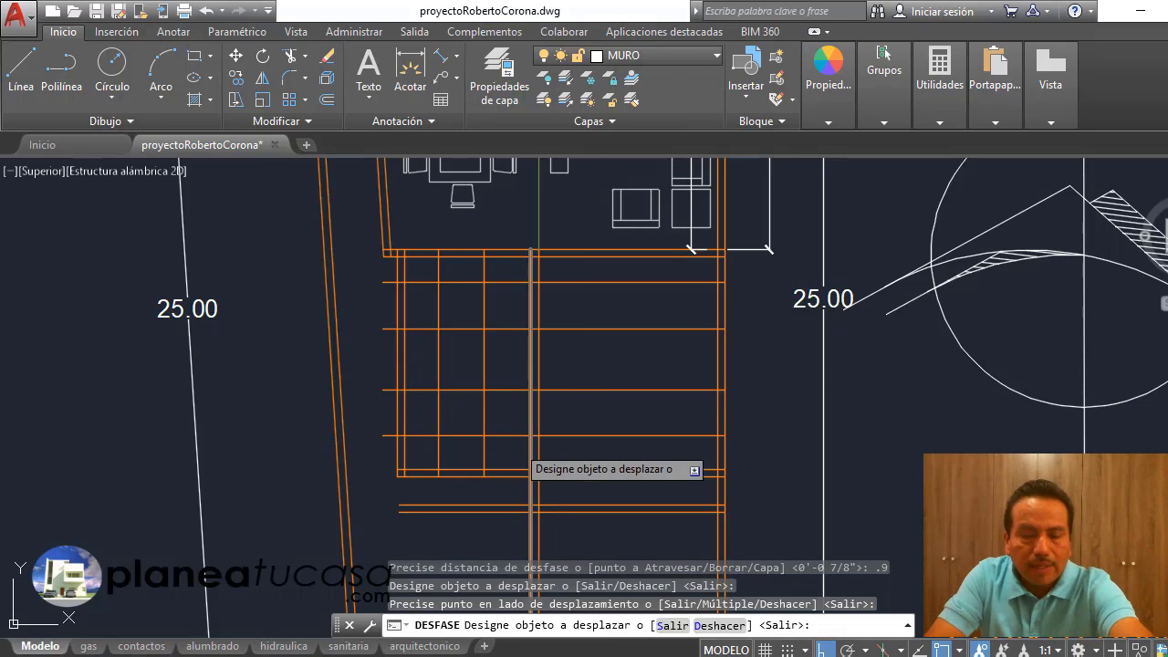
pyautogui.press('Escape')
pyautogui.scroll(-2, 495, 355)
pyautogui.scroll(4, 495, 354)
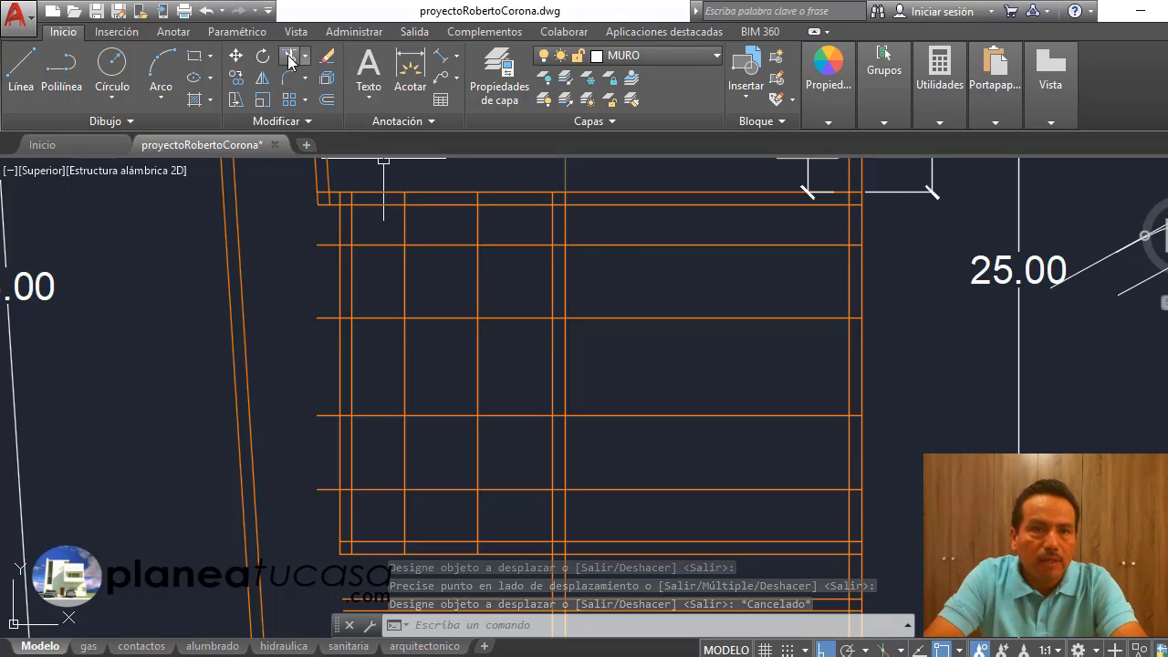
# Step: Trim the crossing guide-line segments inside the kitchen with a crossing window
pyautogui.click(290, 59)
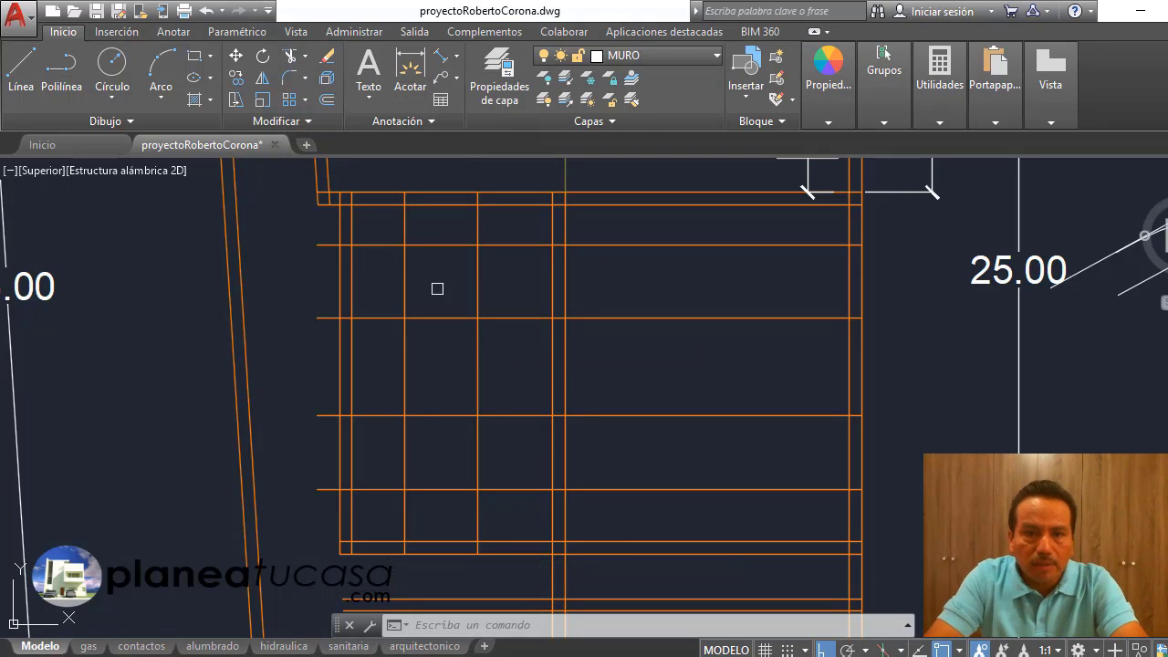
pyautogui.press('Return')
pyautogui.click(502, 288)
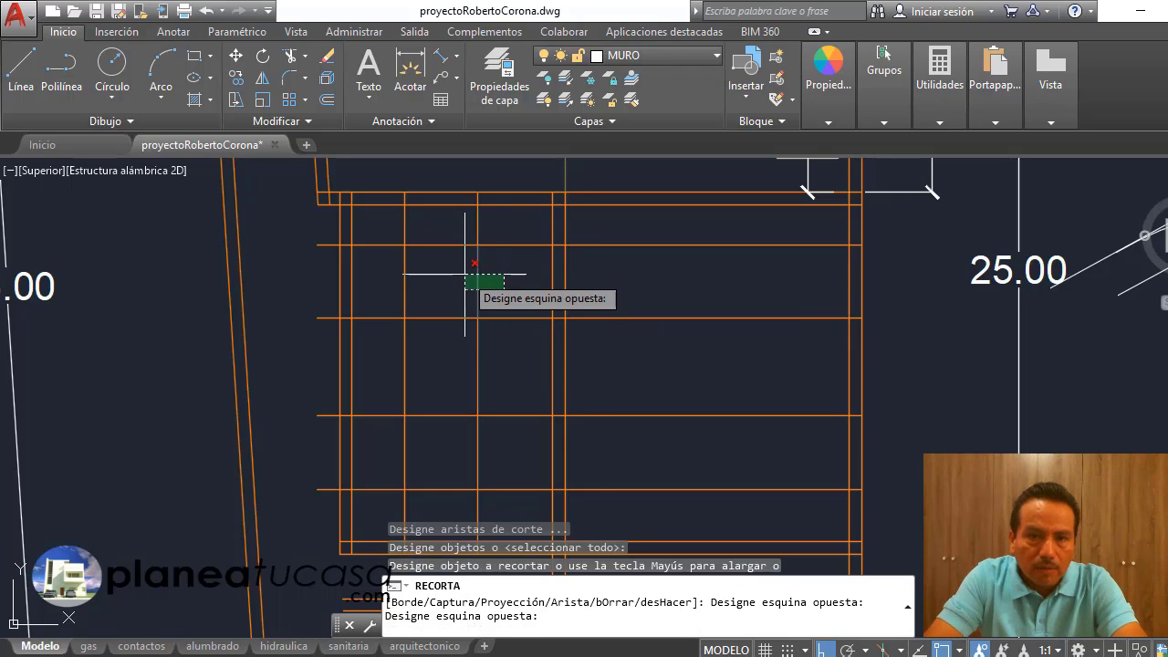
pyautogui.click(465, 273)
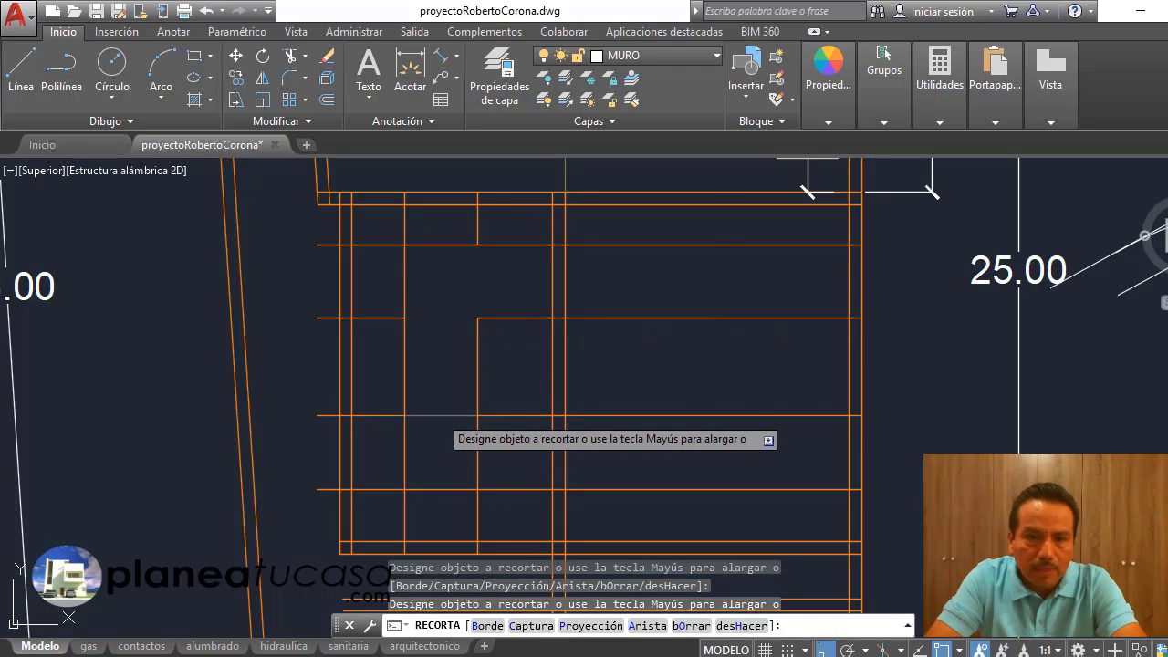
pyautogui.scroll(-2, 560, 365)
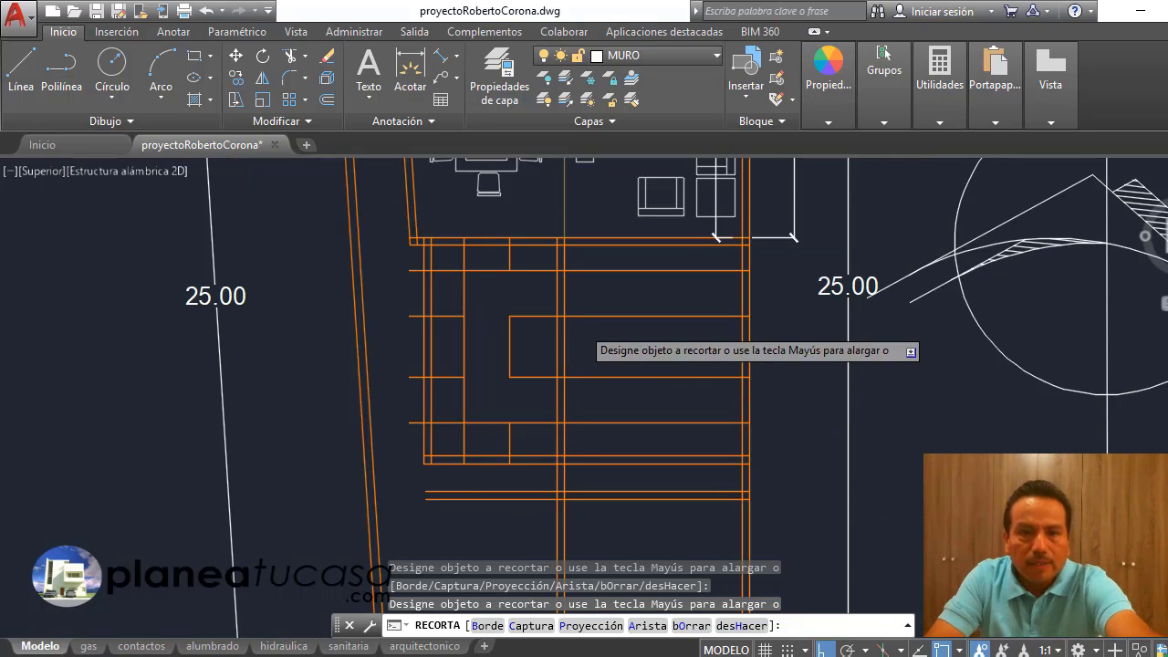
pyautogui.scroll(2, 538, 351)
pyautogui.press('Escape')
pyautogui.moveTo(495, 355); pyautogui.dragTo(486, 364, button='middle')
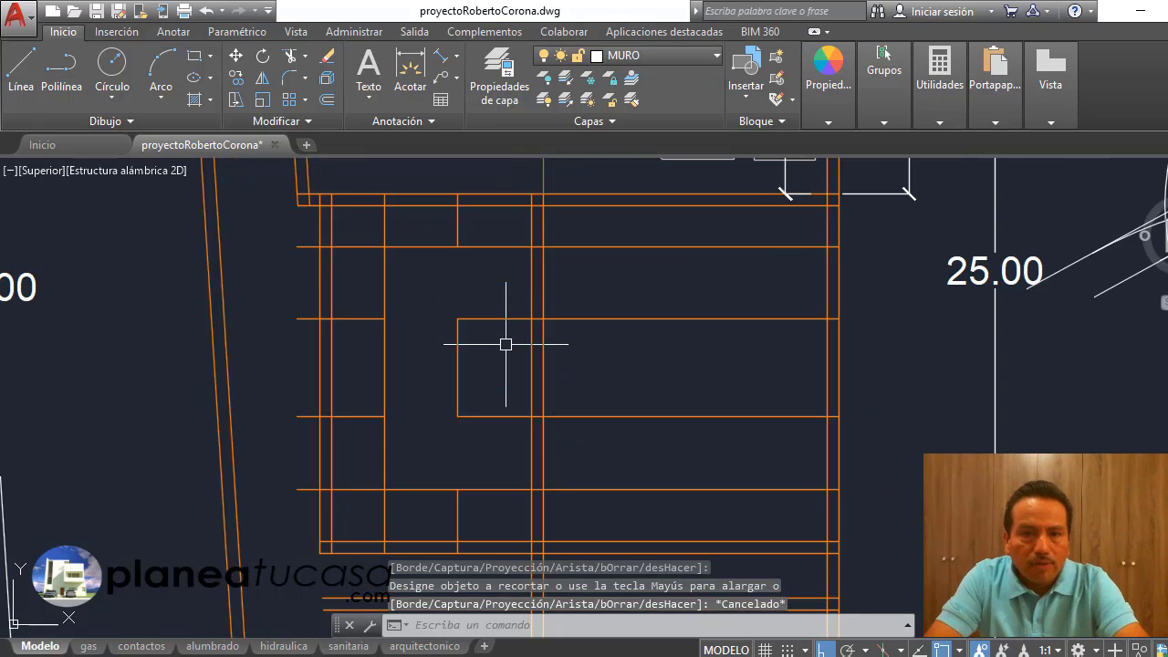
# Step: Offset a vertical kitchen line 0.65 to its right
pyautogui.click(330, 100)
pyautogui.write('.65')
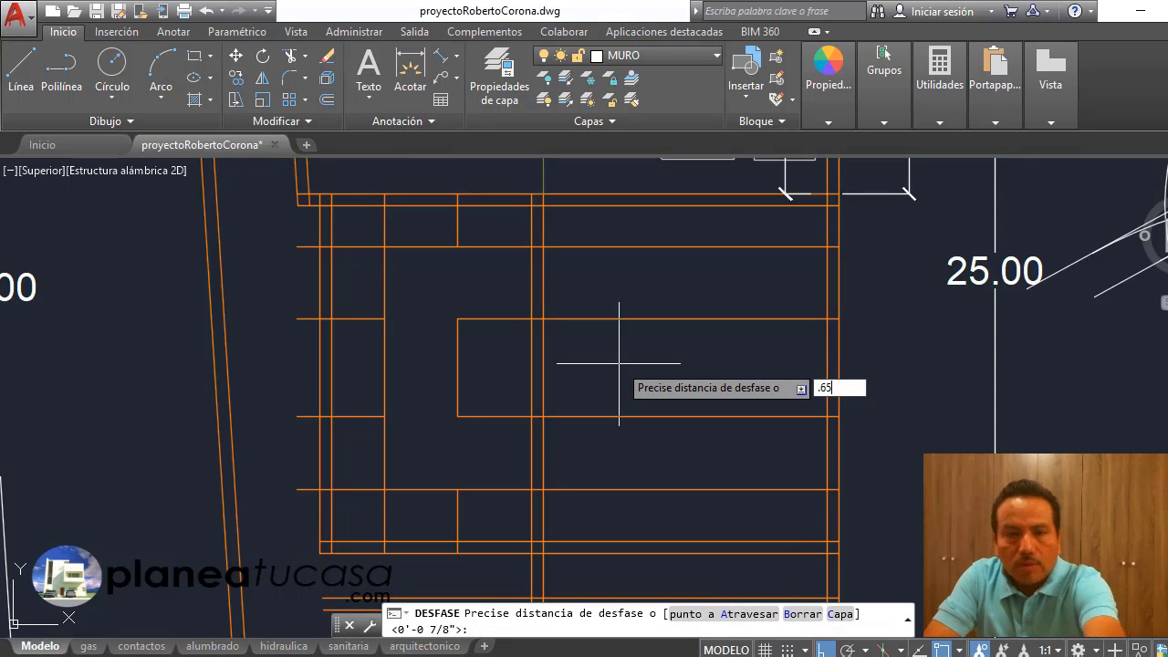
pyautogui.press('Return')
pyautogui.click(457, 375)
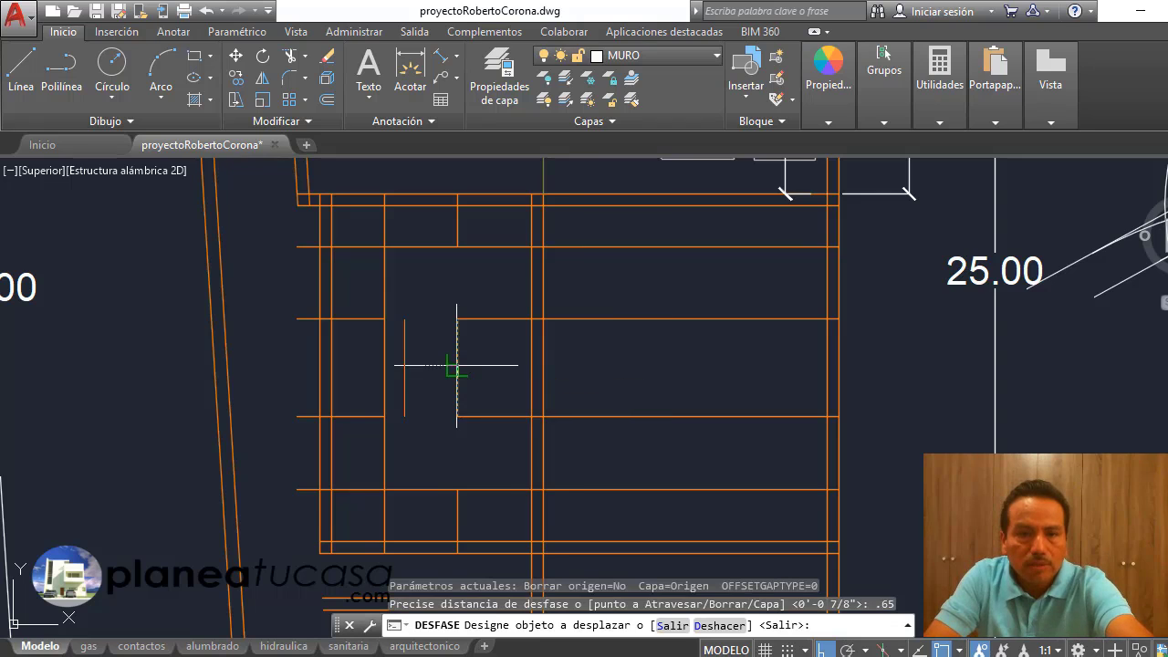
pyautogui.click(561, 383)
pyautogui.press('Escape')
pyautogui.scroll(-2, 497, 224)
pyautogui.scroll(2, 474, 237)
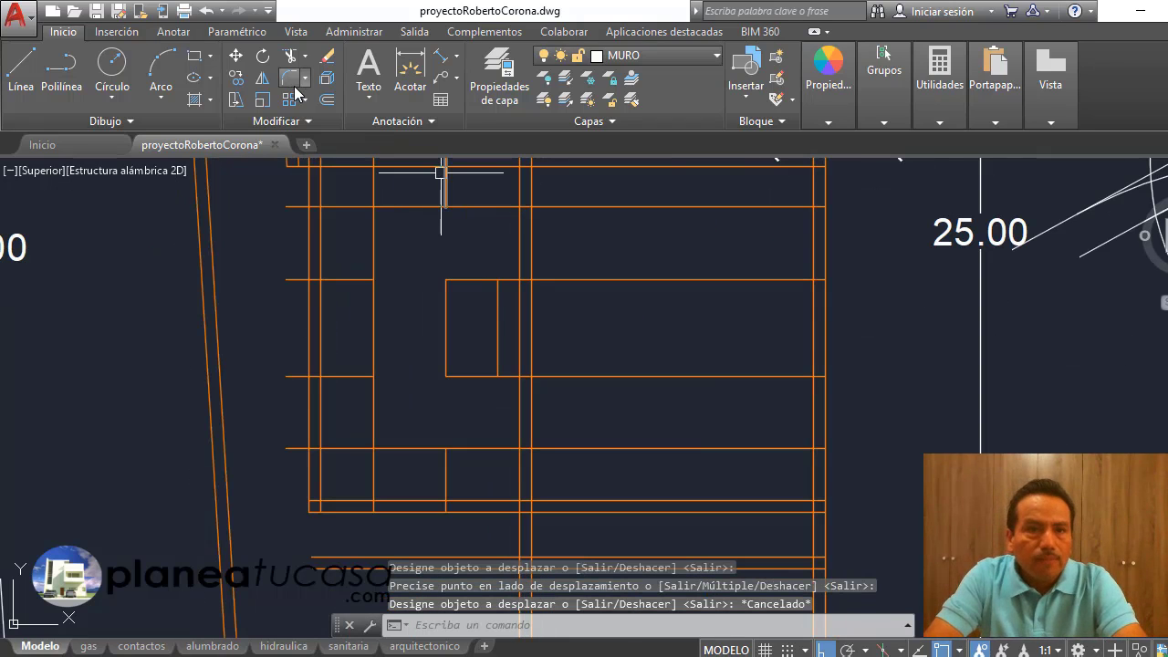
# Step: Trim the leftover segments so a clean small rectangle remains
pyautogui.click(289, 56)
pyautogui.press('Return')
pyautogui.scroll(2, 511, 319)
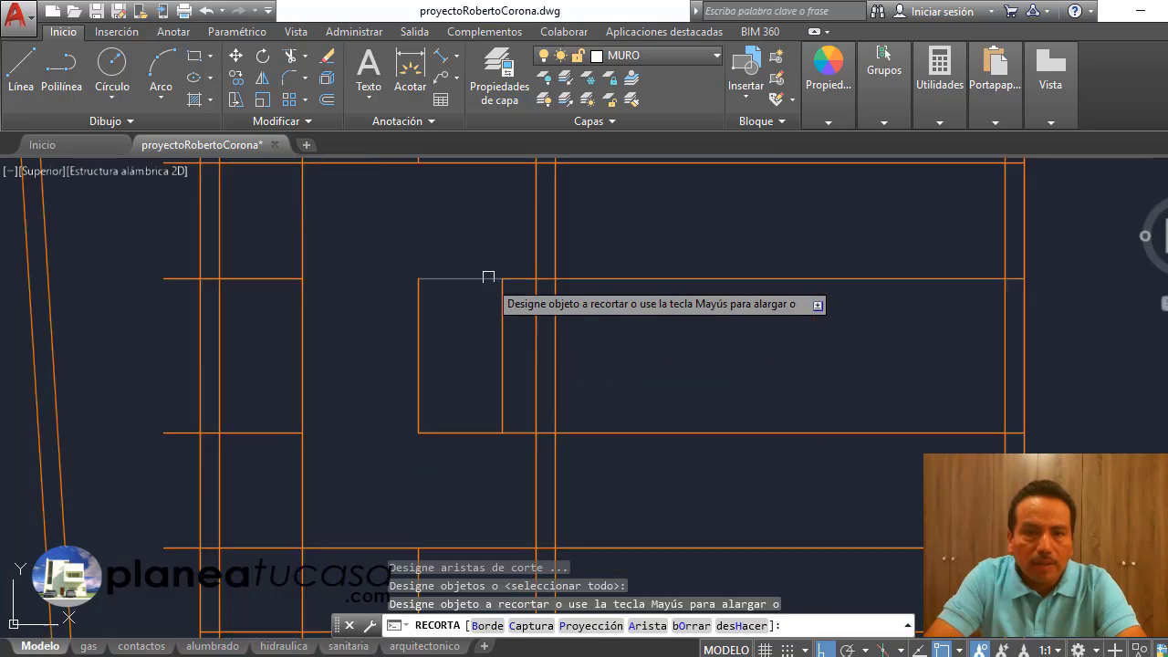
pyautogui.scroll(2, 511, 292)
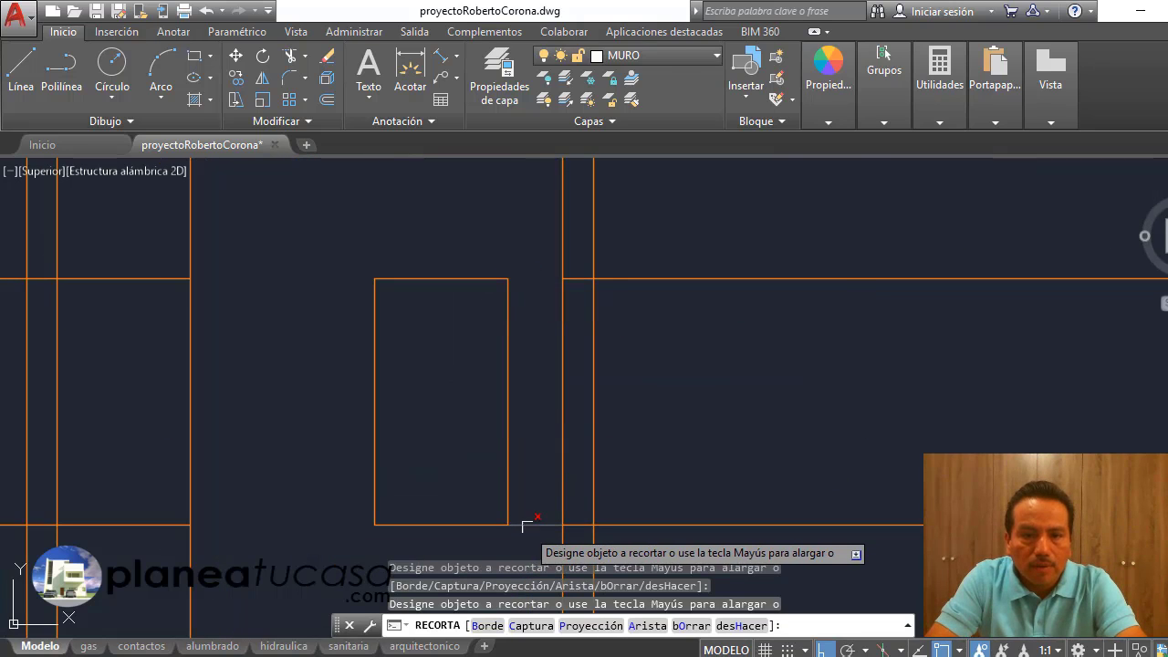
pyautogui.scroll(-5, 531, 269)
pyautogui.press('Escape')
pyautogui.scroll(-3, 563, 356)
pyautogui.scroll(3, 563, 355)
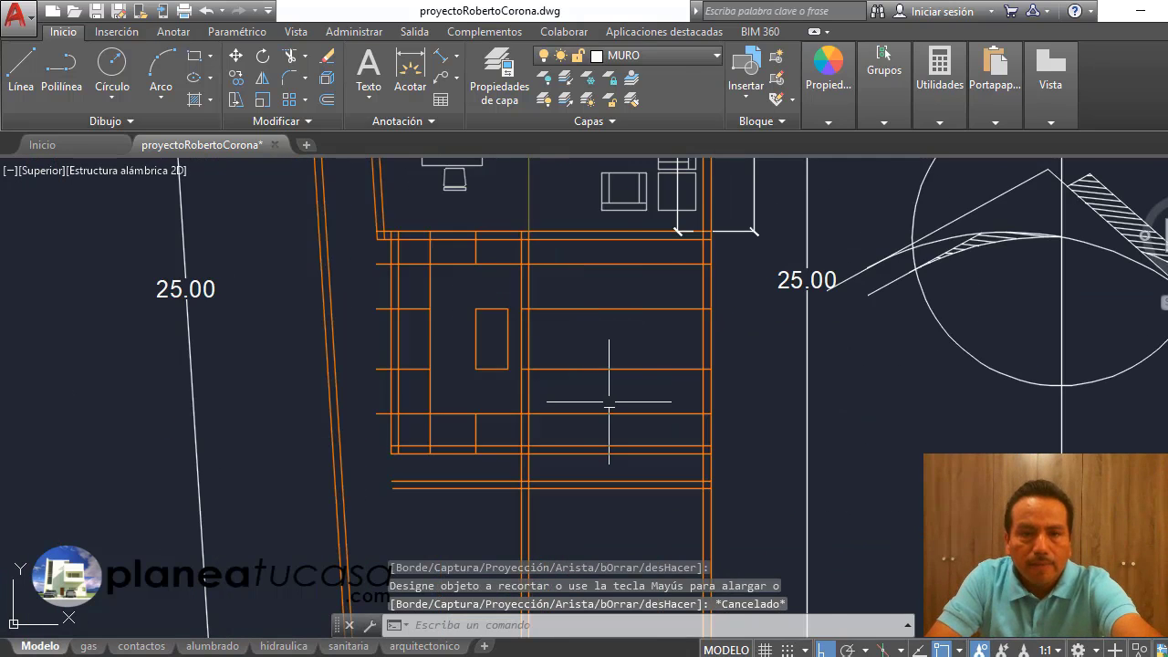
# Step: Run Extend with the upper line and bottom wall line as boundaries
pyautogui.click(305, 56)
pyautogui.click(310, 120)
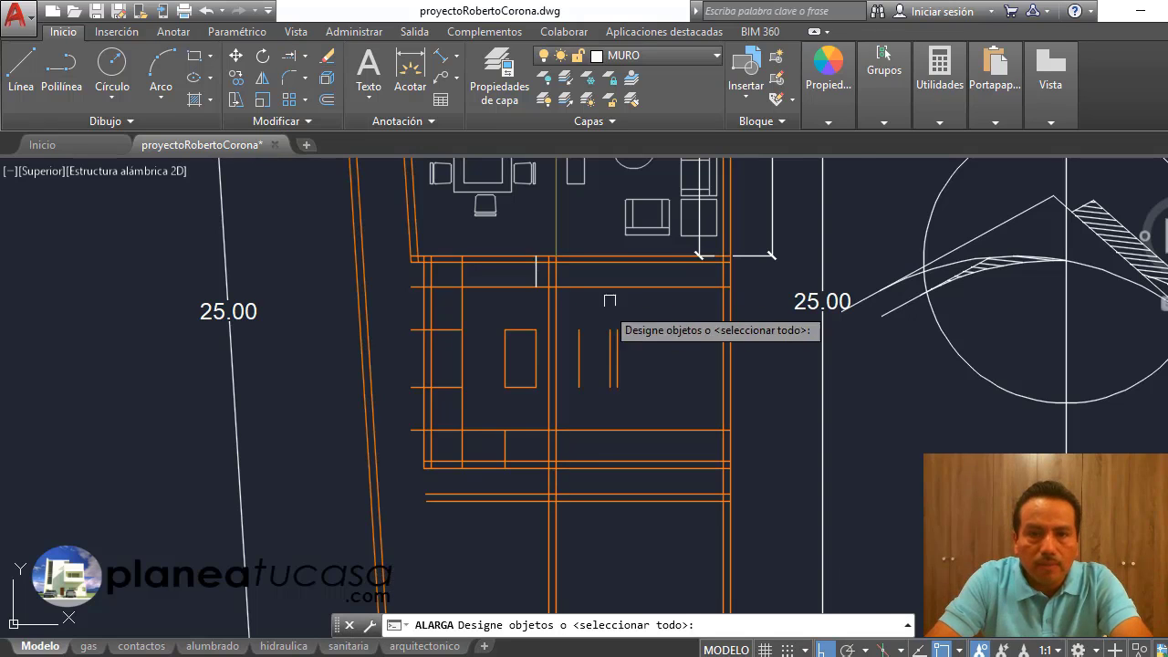
pyautogui.scroll(2, 626, 311)
pyautogui.click(628, 235)
pyautogui.scroll(-2, 587, 303)
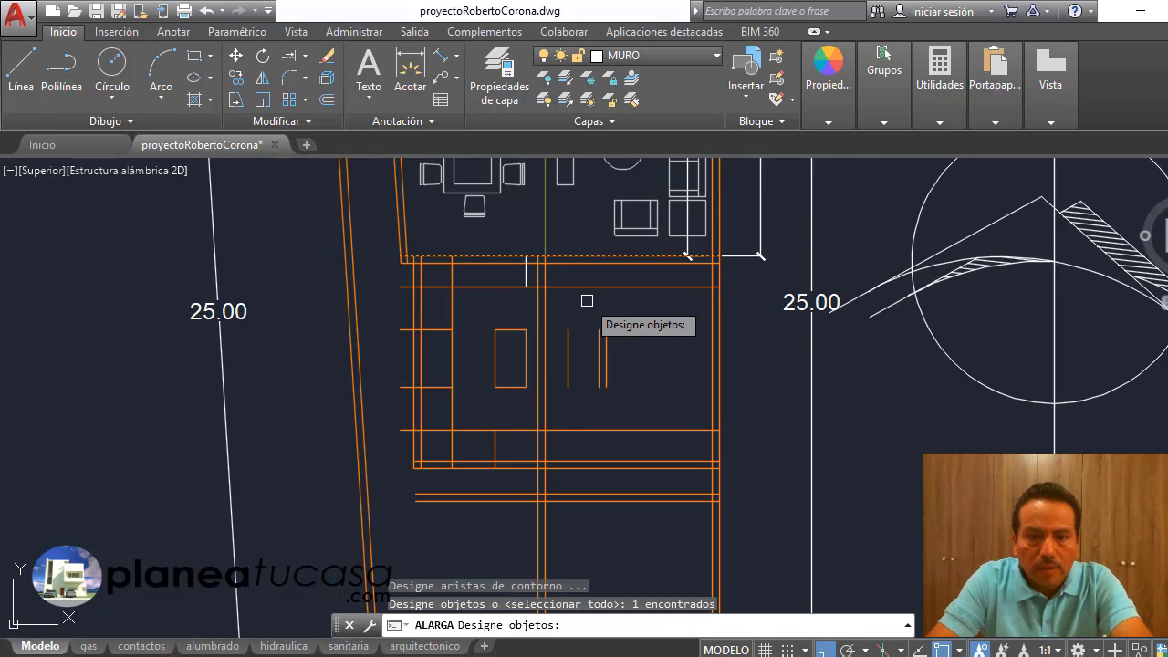
pyautogui.scroll(2, 587, 484)
pyautogui.click(613, 463)
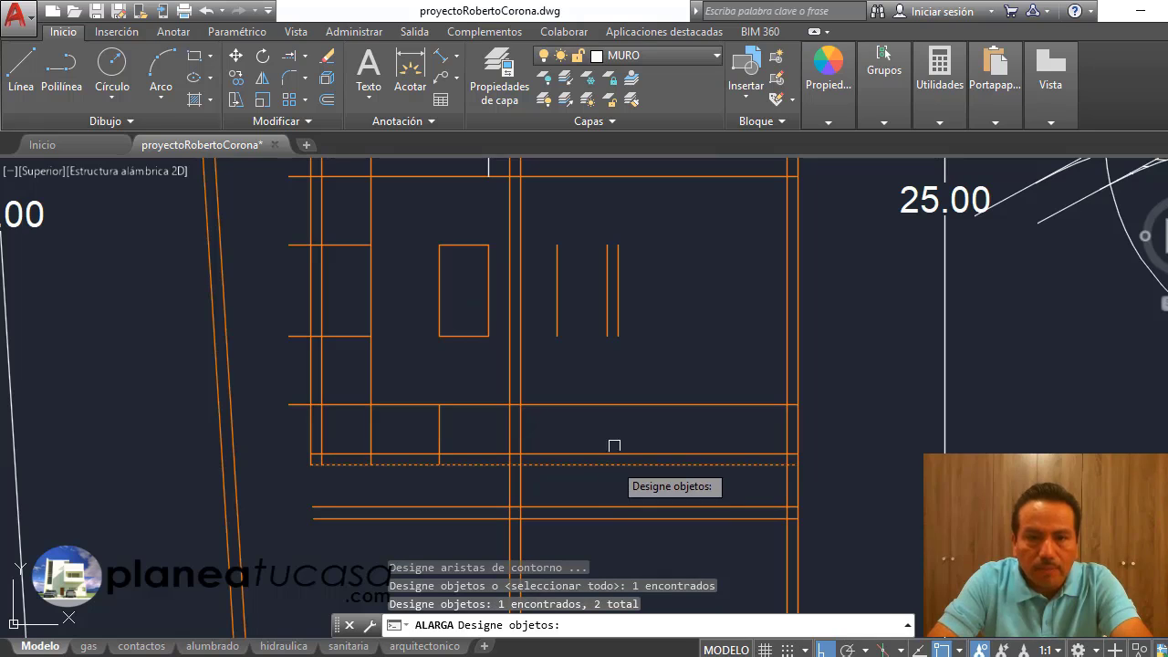
pyautogui.press('Return')
pyautogui.click(667, 339)
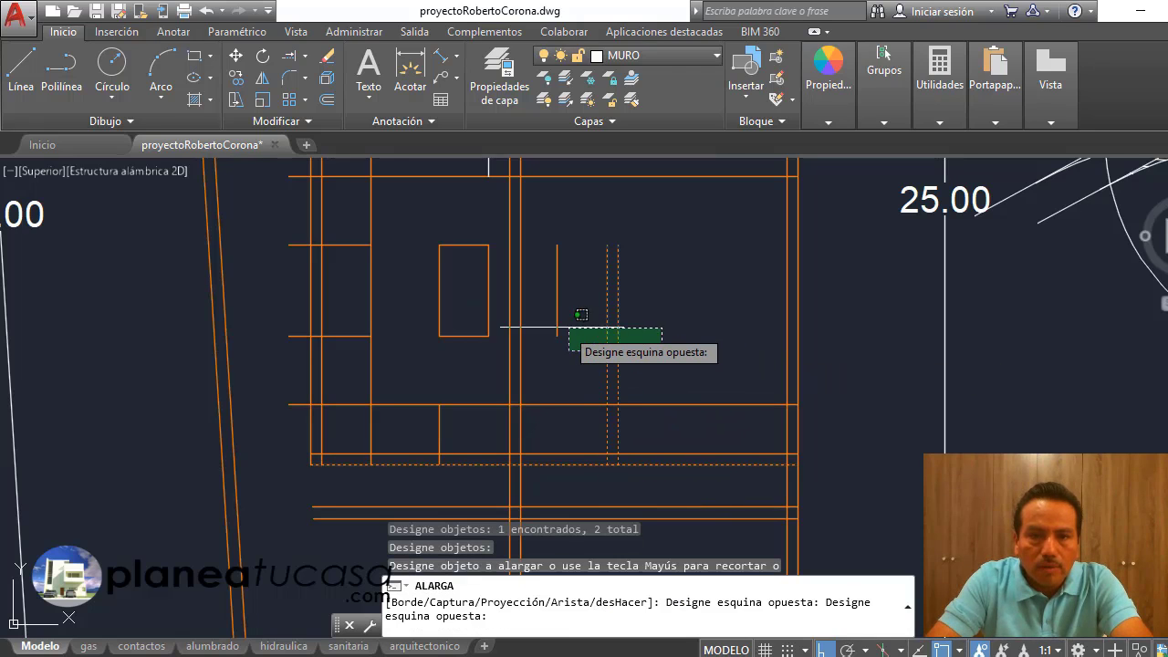
# Step: Extend the short vertical kitchen lines down to the bottom wall line
pyautogui.click(498, 312)
pyautogui.scroll(-2, 636, 313)
pyautogui.scroll(2, 652, 295)
pyautogui.click(664, 282)
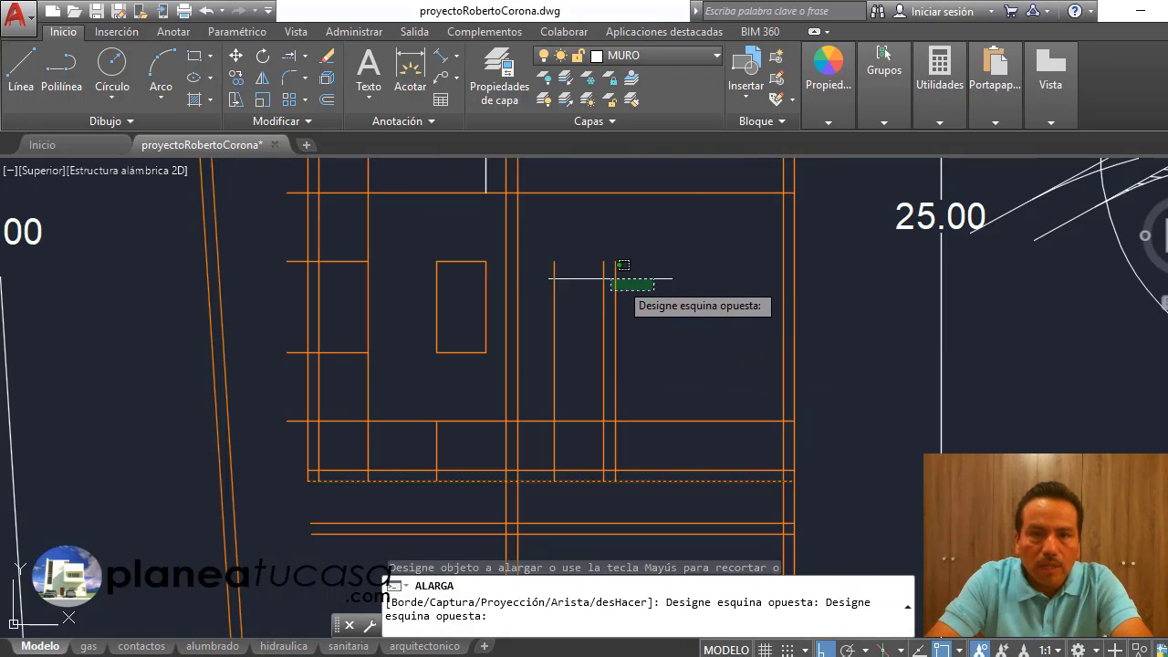
pyautogui.click(553, 251)
pyautogui.scroll(-2, 614, 360)
pyautogui.press('Escape')
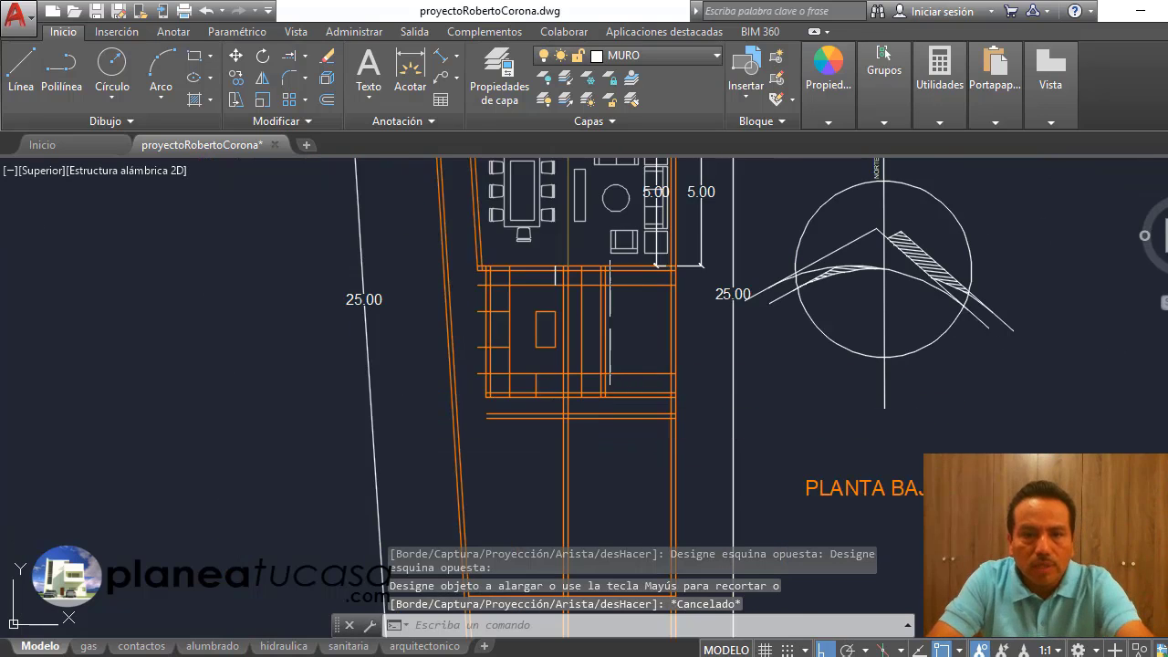
pyautogui.scroll(1, 615, 305)
pyautogui.scroll(-1, 561, 324)
pyautogui.scroll(1, 560, 323)
# Step: Trim the upper kitchen wall lines between the two vertical cutting edges
pyautogui.scroll(1, 560, 324)
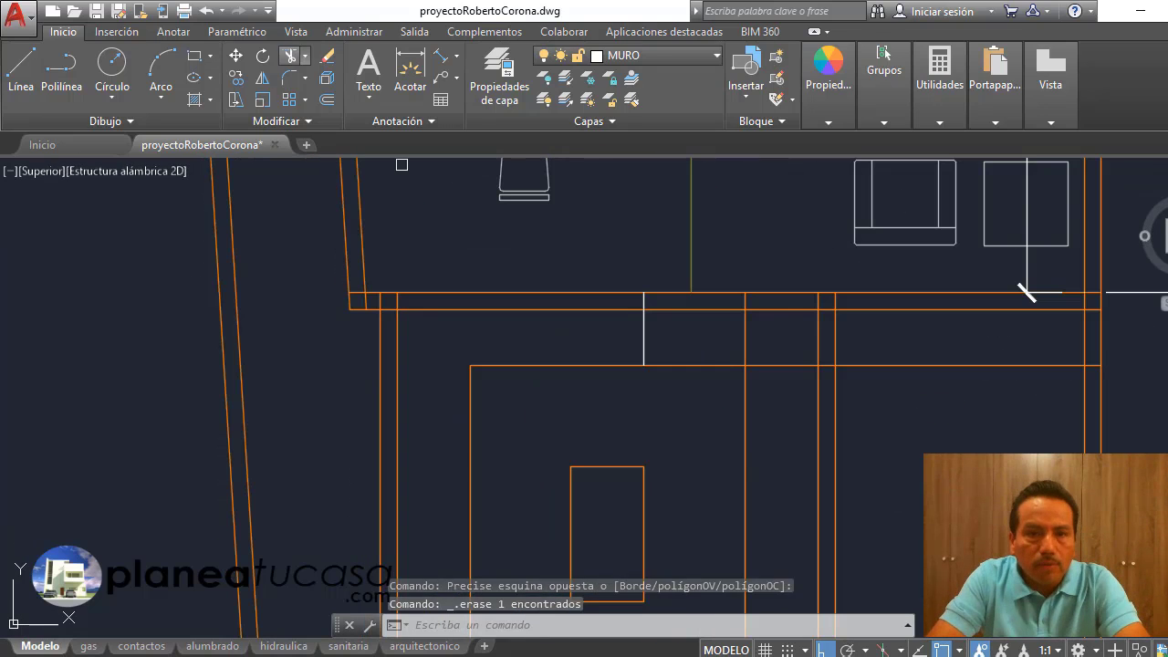
pyautogui.click(304, 54)
pyautogui.click(315, 77)
pyautogui.click(398, 342)
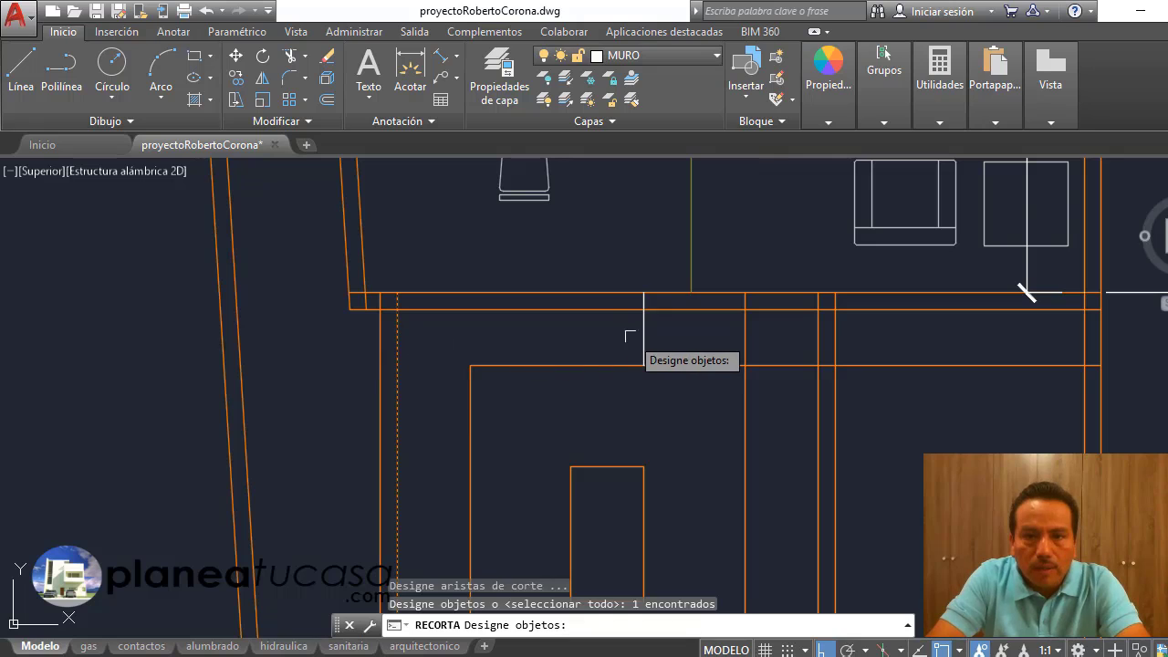
pyautogui.click(642, 331)
pyautogui.press('Return')
pyautogui.click(626, 328)
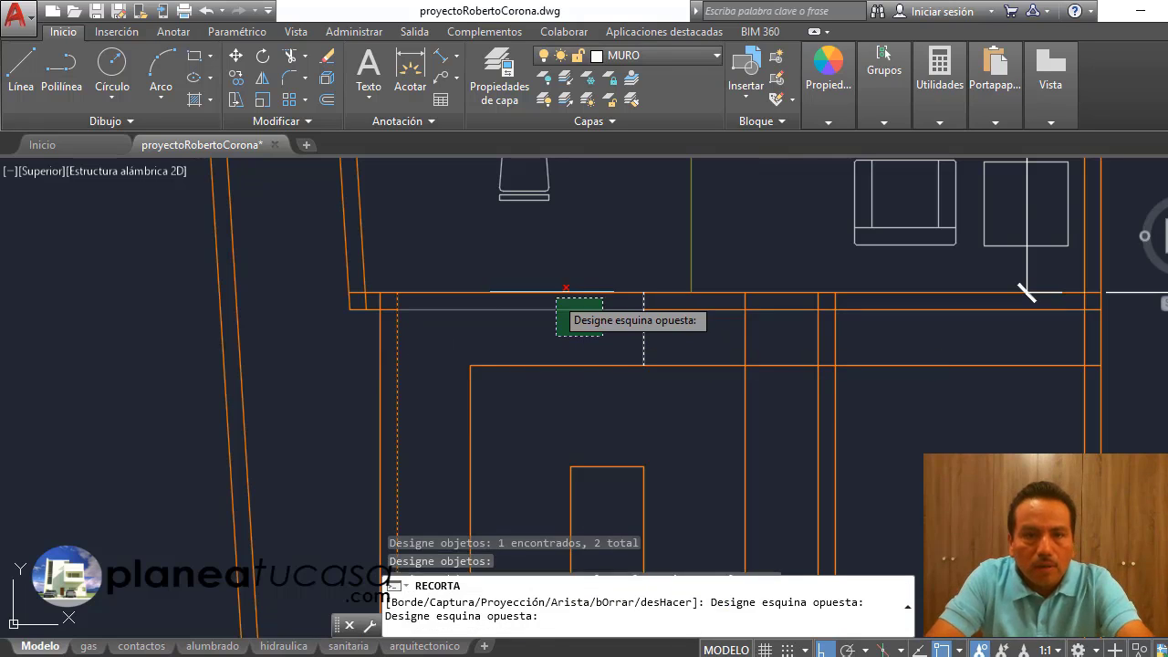
pyautogui.click(558, 292)
pyautogui.press('Escape')
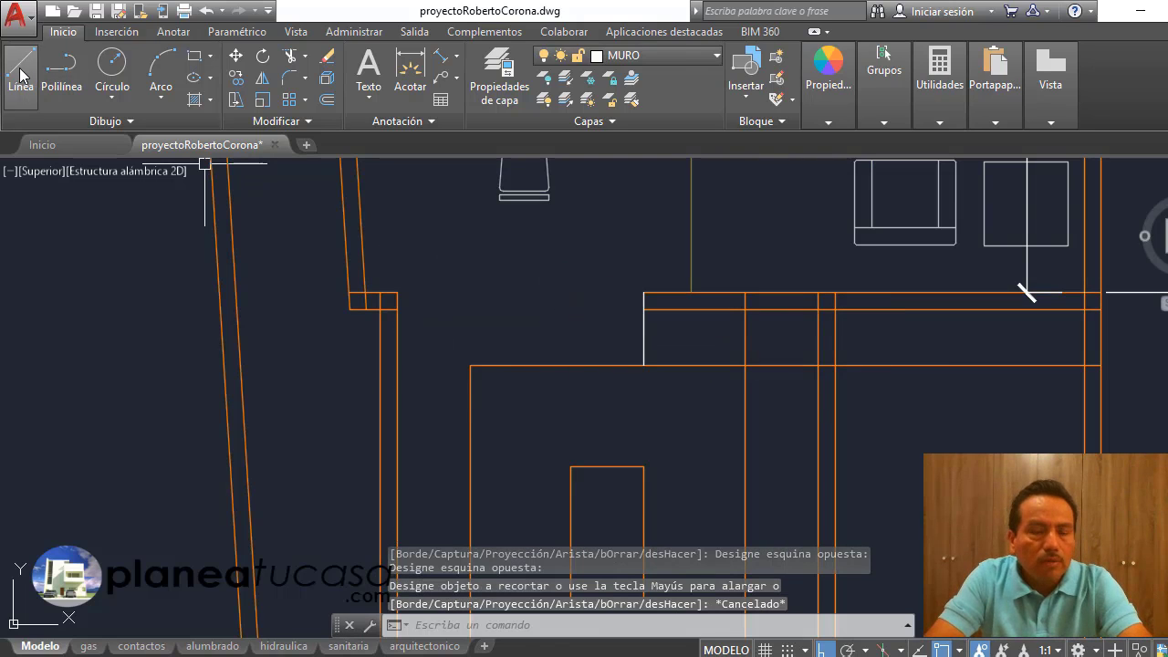
# Step: Draw a line from the wall corner across the top of the kitchen opening
pyautogui.click(21, 73)
pyautogui.scroll(1, 429, 315)
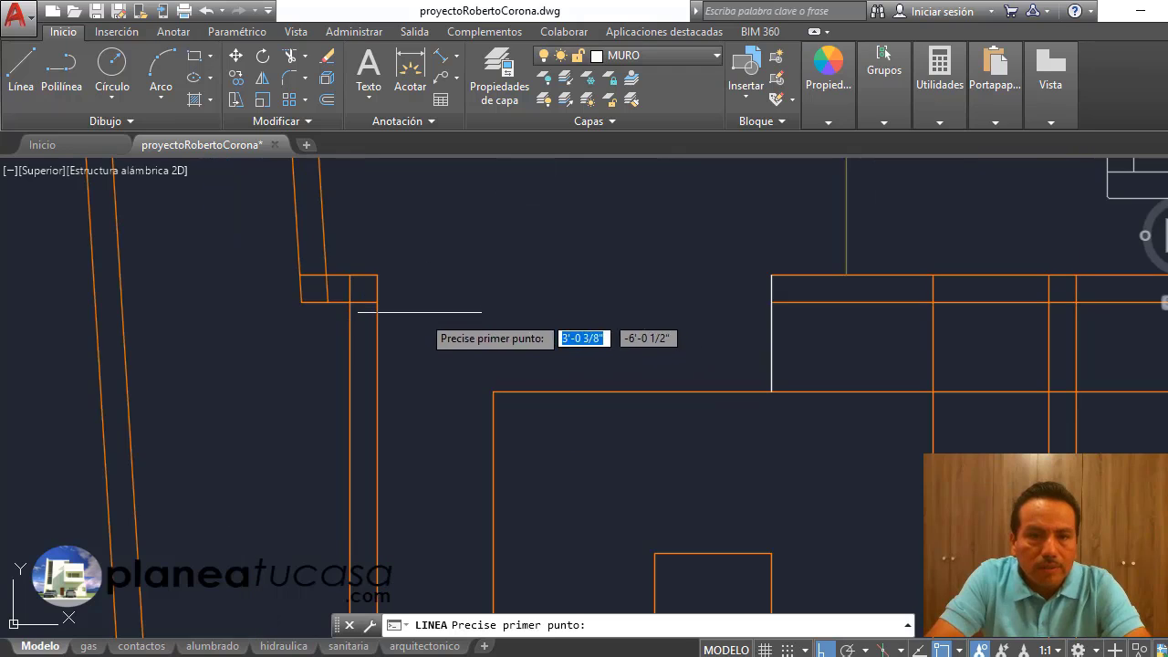
pyautogui.click(378, 274)
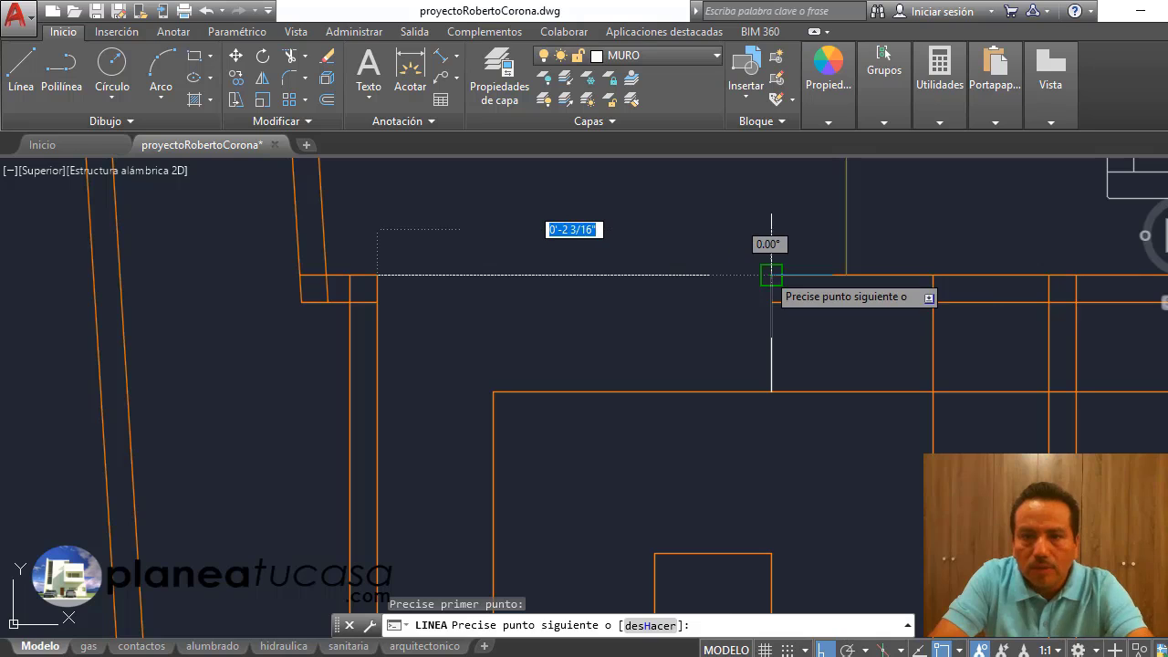
pyautogui.click(771, 274)
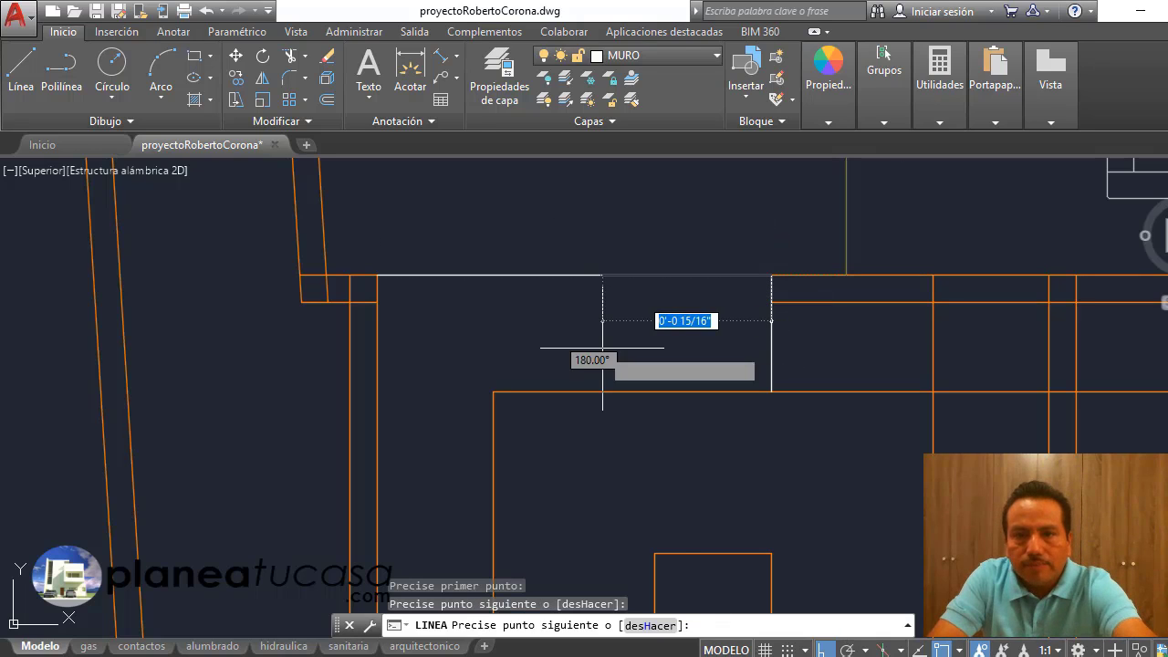
pyautogui.press('Escape')
pyautogui.scroll(-2, 477, 303)
pyautogui.scroll(-5, 477, 303)
pyautogui.scroll(5, 639, 315)
# Step: Trim the wall segments left of the vertical line, with TR
pyautogui.write('tr')
pyautogui.press('Return')
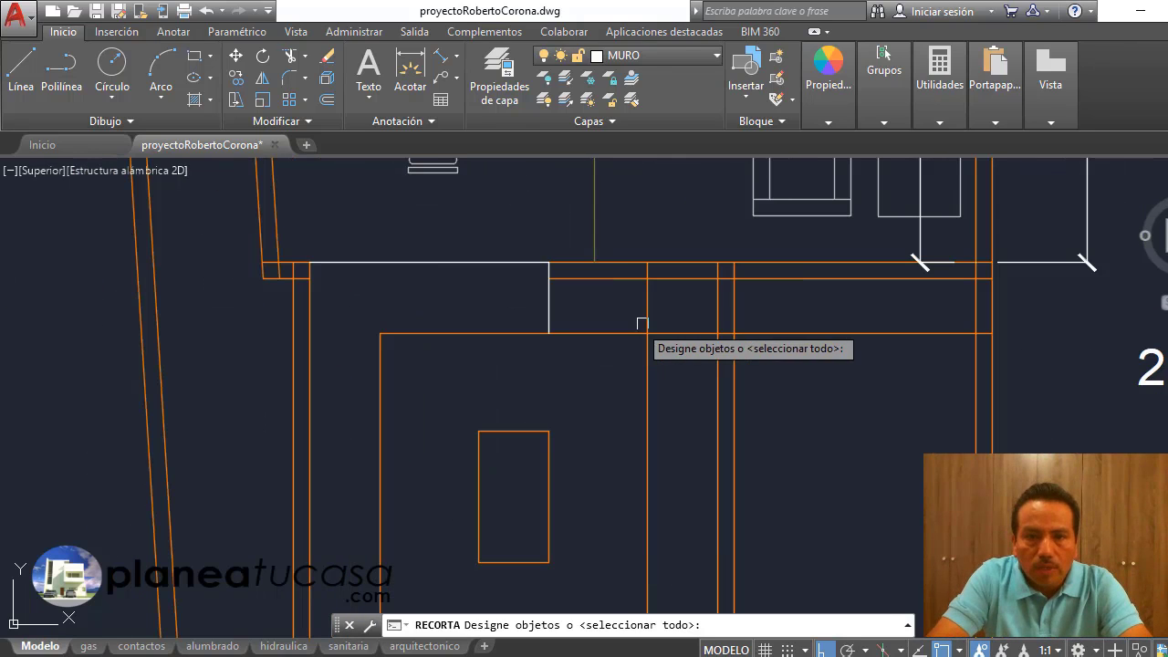
pyautogui.click(651, 310)
pyautogui.press('Return')
pyautogui.click(621, 320)
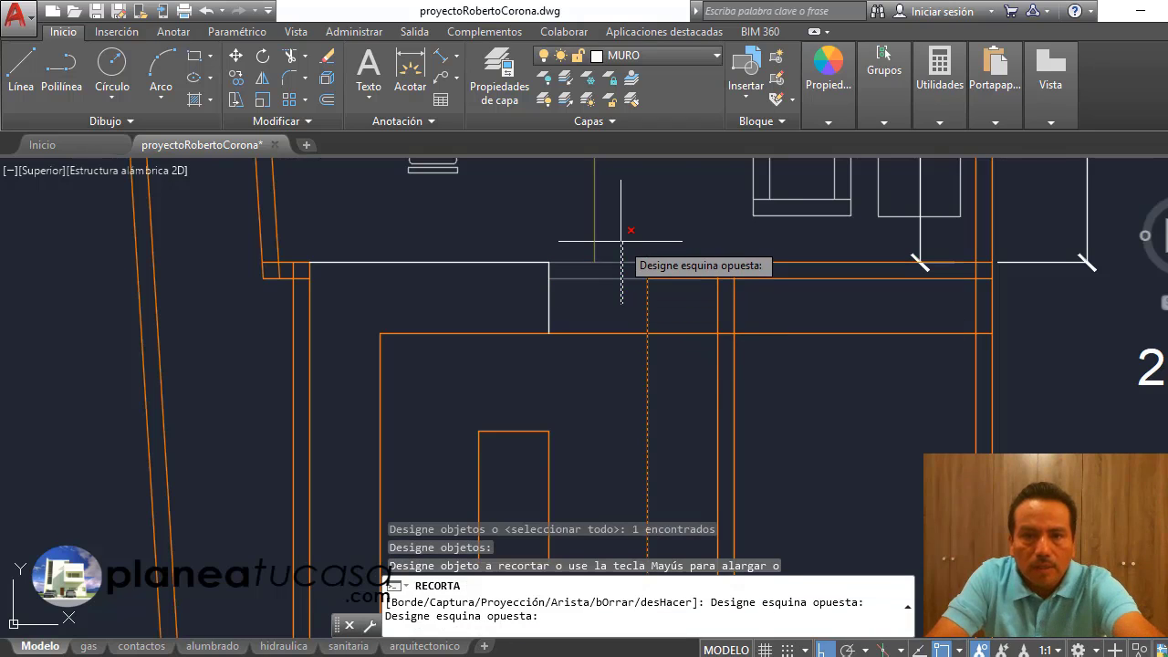
pyautogui.click(619, 220)
pyautogui.press('Escape')
pyautogui.scroll(-3, 639, 324)
pyautogui.scroll(4, 511, 228)
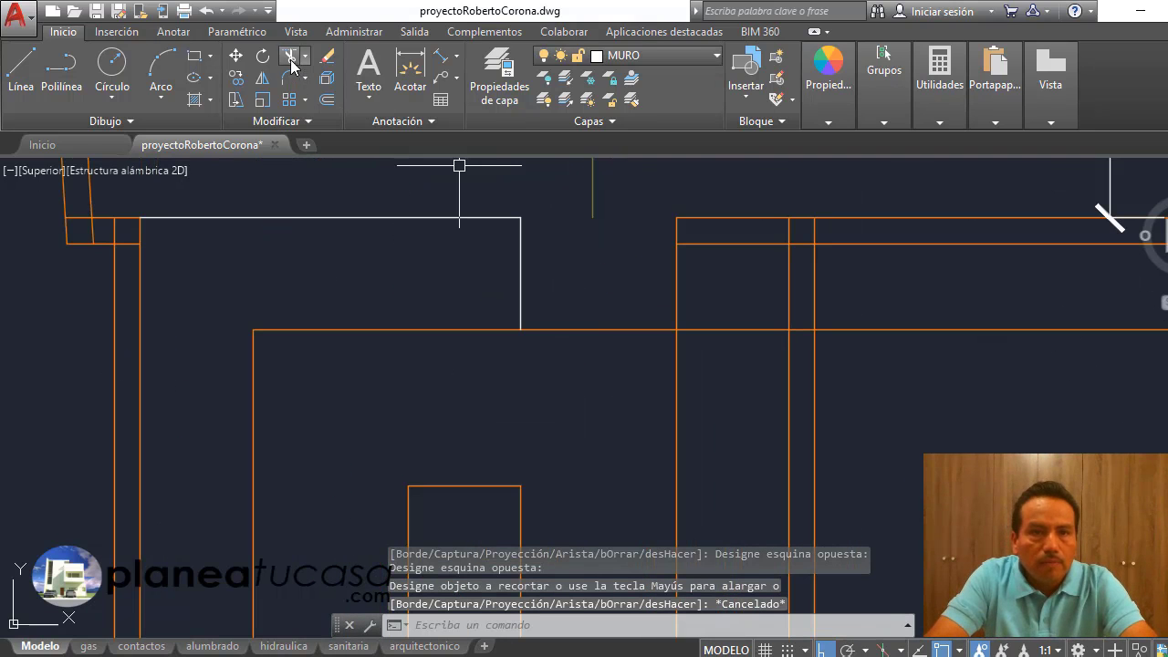
# Step: Trim away the inner wall segment using all edges as boundaries
pyautogui.press('Return')
pyautogui.press('Return')
pyautogui.click(611, 382)
pyautogui.click(589, 315)
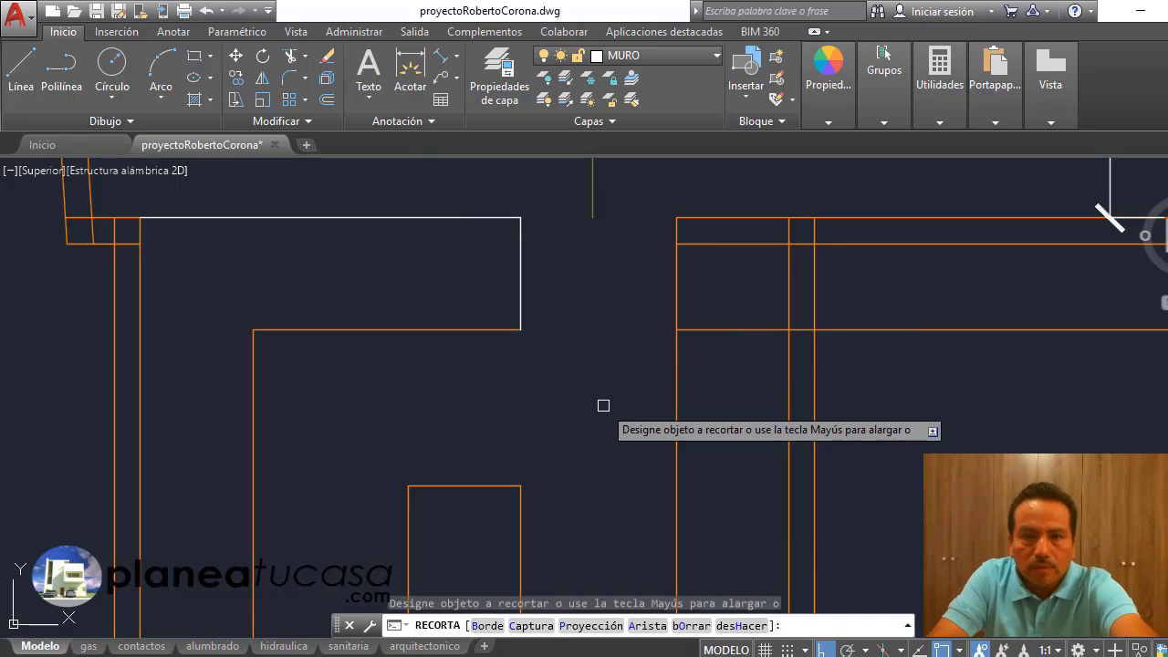
pyautogui.press('Escape')
# Step: Erase the leftover horizontal line across the top of the kitchen
pyautogui.scroll(-4, 606, 369)
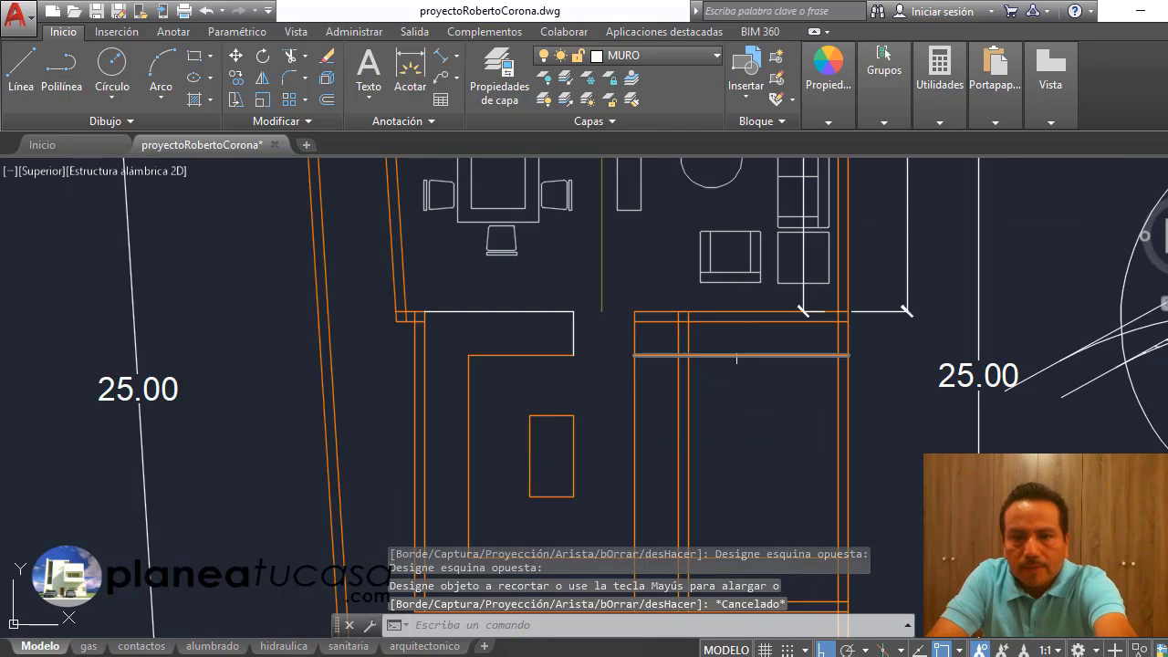
pyautogui.click(738, 359)
pyautogui.press('Delete')
pyautogui.scroll(-5, 660, 385)
# Step: Zoom out to the full sheet, then zoom into the other floor plan's furnished kitchen counter
pyautogui.scroll(4, 619, 337)
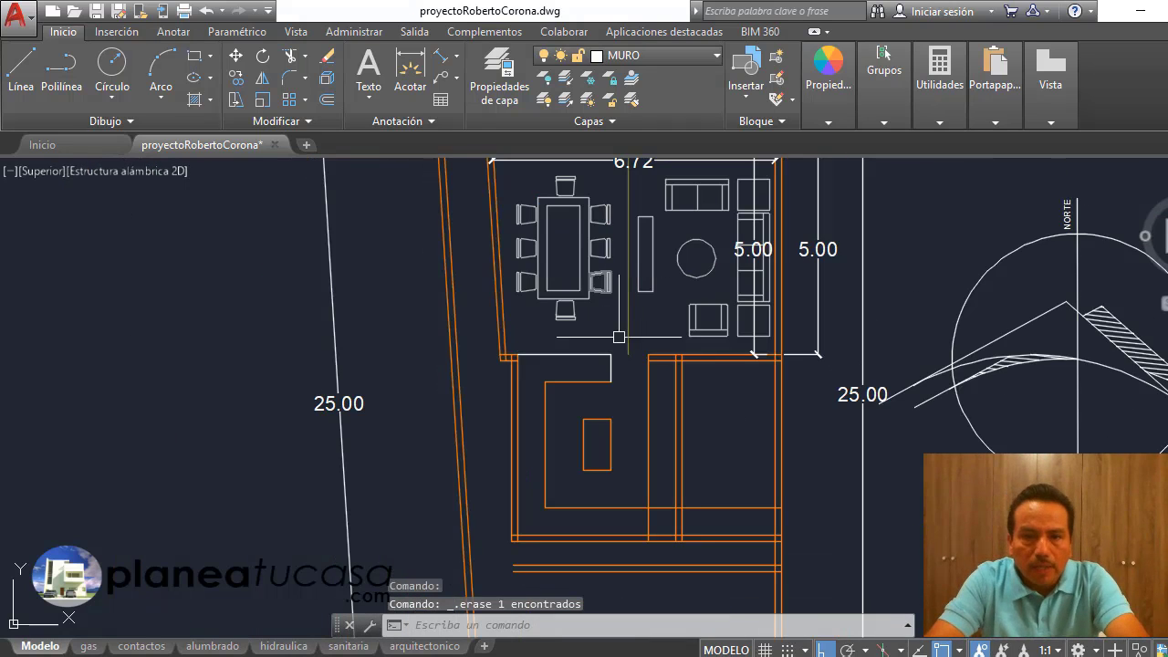
pyautogui.scroll(-4, 618, 337)
pyautogui.scroll(4, 615, 359)
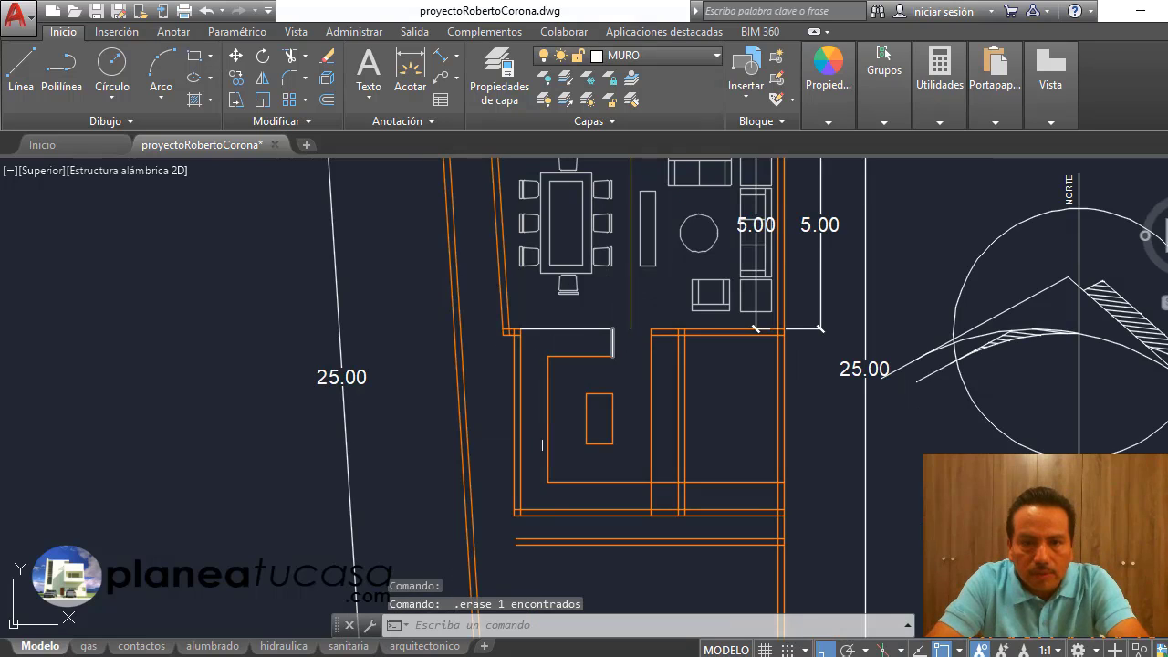
pyautogui.click(576, 333)
pyautogui.scroll(2, 576, 333)
pyautogui.scroll(-6, 511, 359)
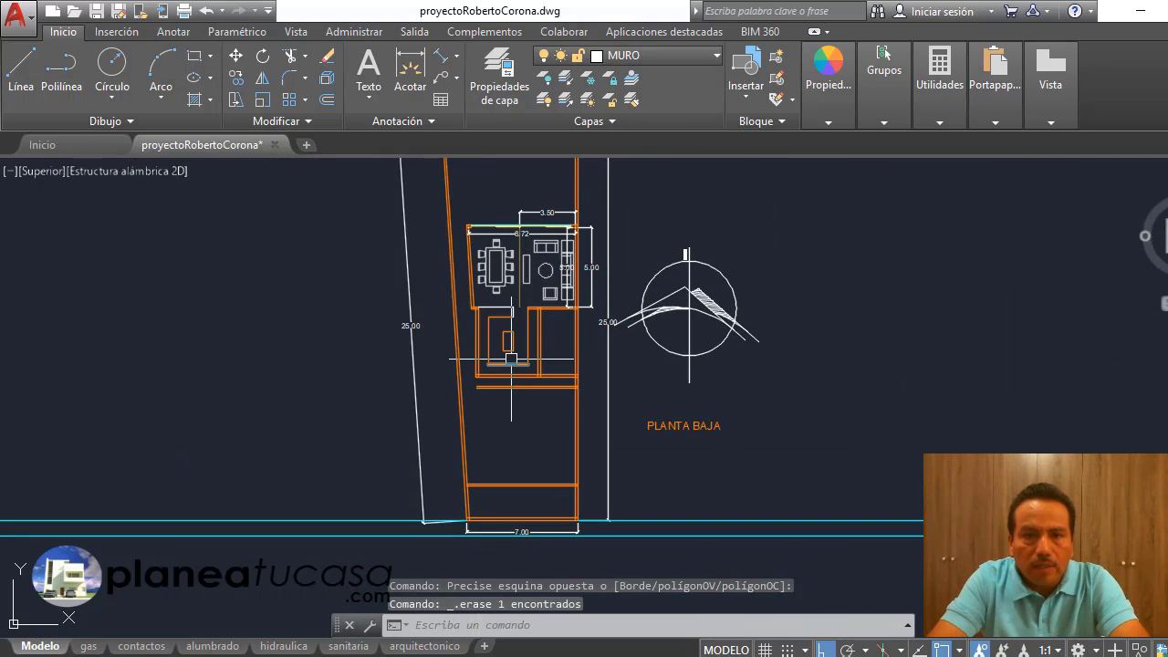
pyautogui.scroll(-3, 508, 356)
pyautogui.scroll(-3, 508, 356)
pyautogui.scroll(-2, 509, 356)
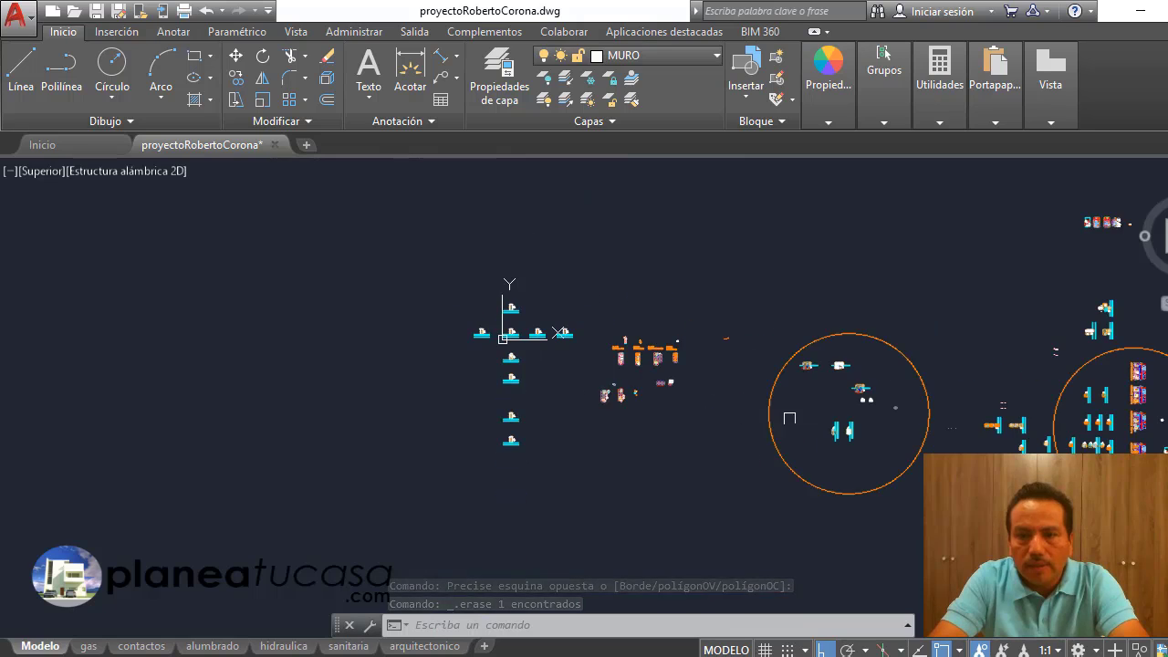
pyautogui.scroll(3, 638, 365)
pyautogui.scroll(3, 503, 326)
pyautogui.scroll(3, 639, 365)
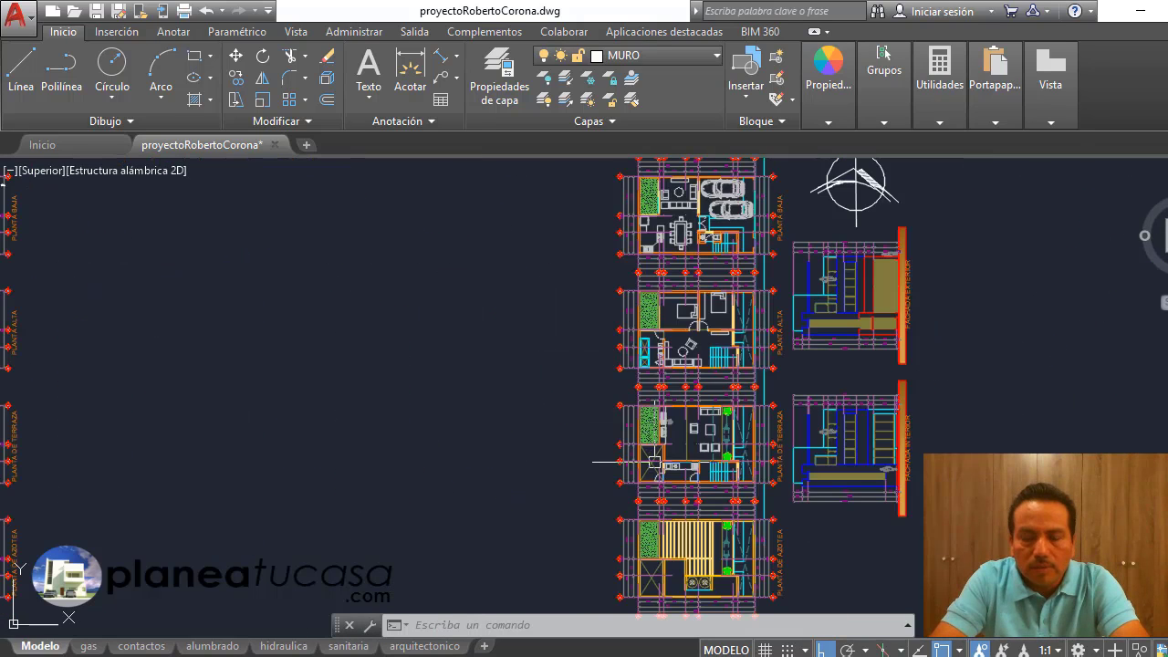
pyautogui.scroll(1, 708, 467)
pyautogui.scroll(2, 708, 468)
pyautogui.scroll(3, 606, 372)
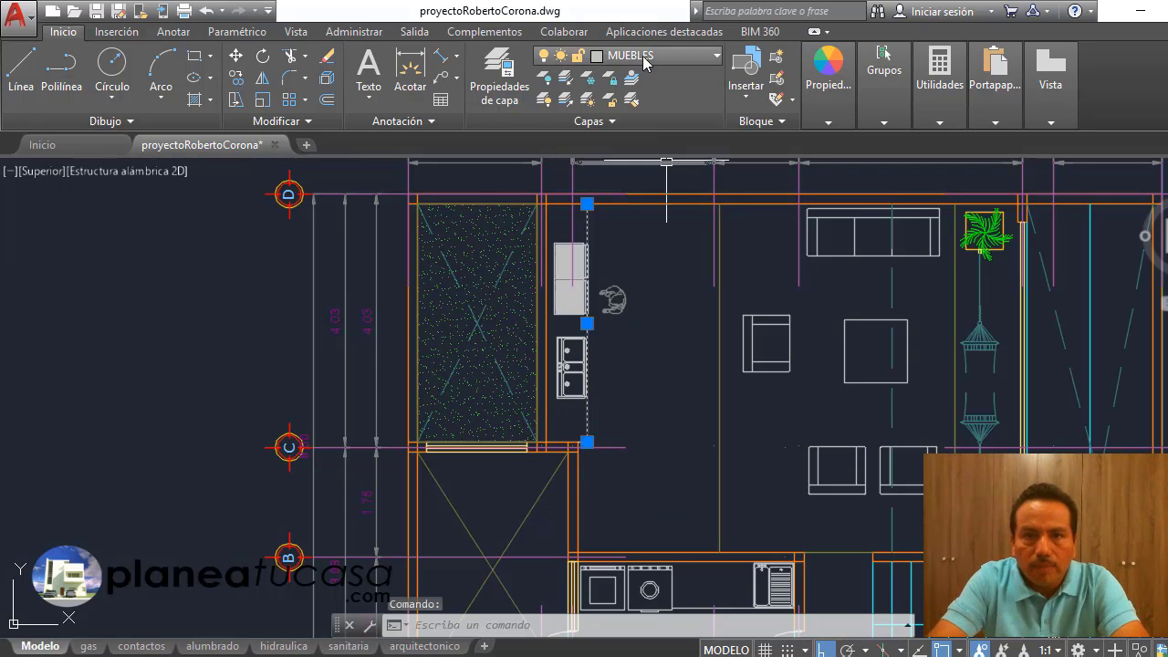
pyautogui.moveTo(826, 120)
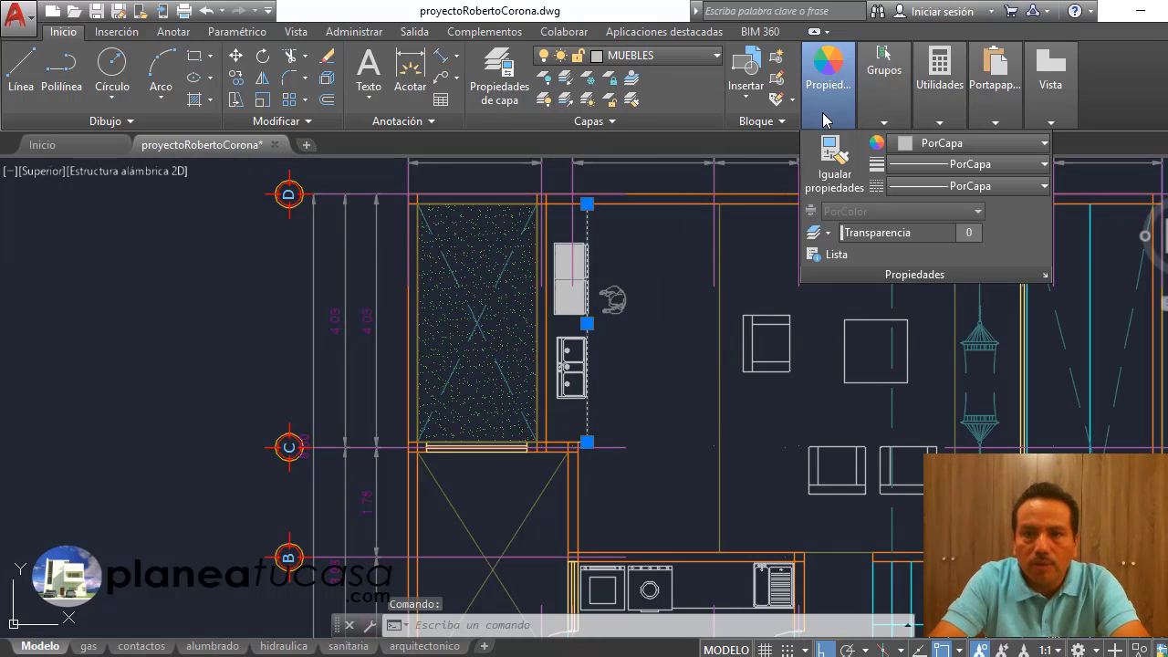
# Step: Pick the other plan's kitchen counter as the Match Properties source
pyautogui.click(591, 393)
pyautogui.scroll(-4, 584, 374)
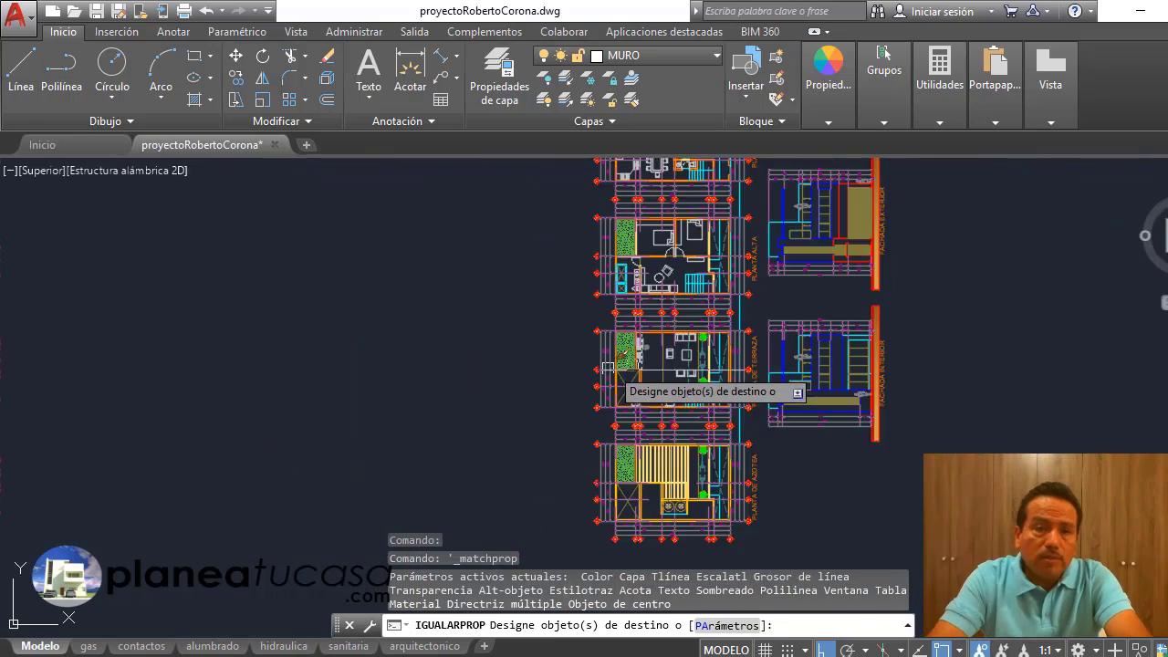
pyautogui.scroll(-3, 565, 375)
pyautogui.scroll(-2, 547, 365)
pyautogui.scroll(-2, 182, 356)
pyautogui.scroll(4, 227, 417)
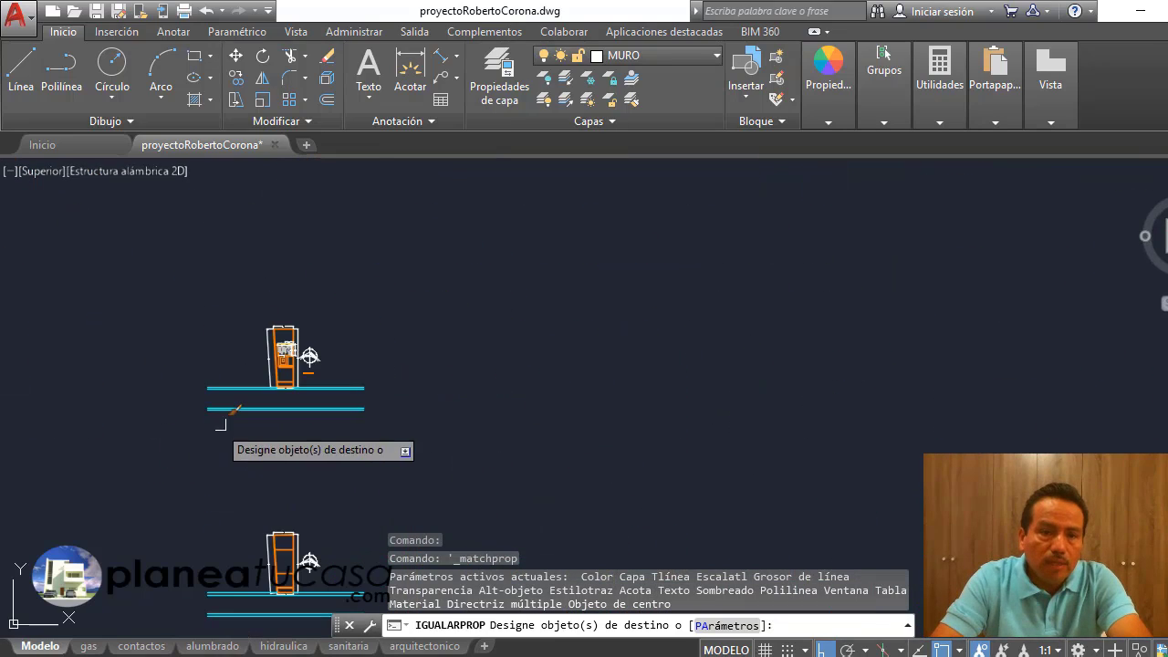
pyautogui.scroll(2, 261, 378)
pyautogui.scroll(2, 368, 332)
pyautogui.scroll(5, 383, 319)
pyautogui.scroll(-3, 406, 320)
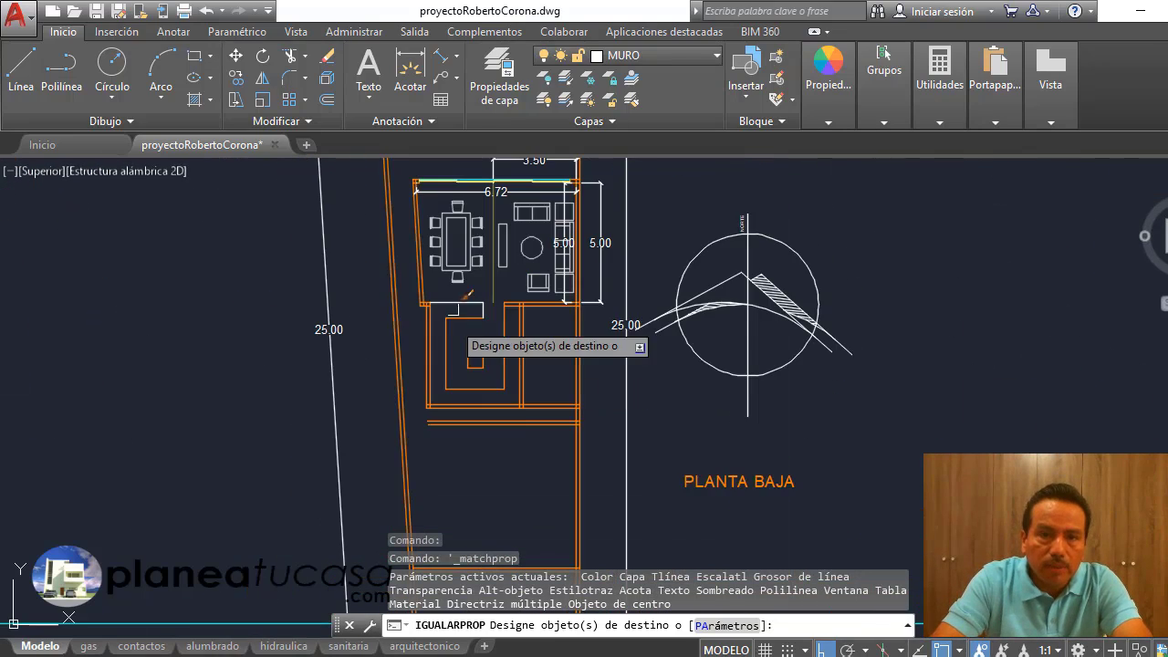
pyautogui.scroll(2, 433, 338)
# Step: Apply the matched properties to the ground-floor counter lines and the kitchen island
pyautogui.click(512, 391)
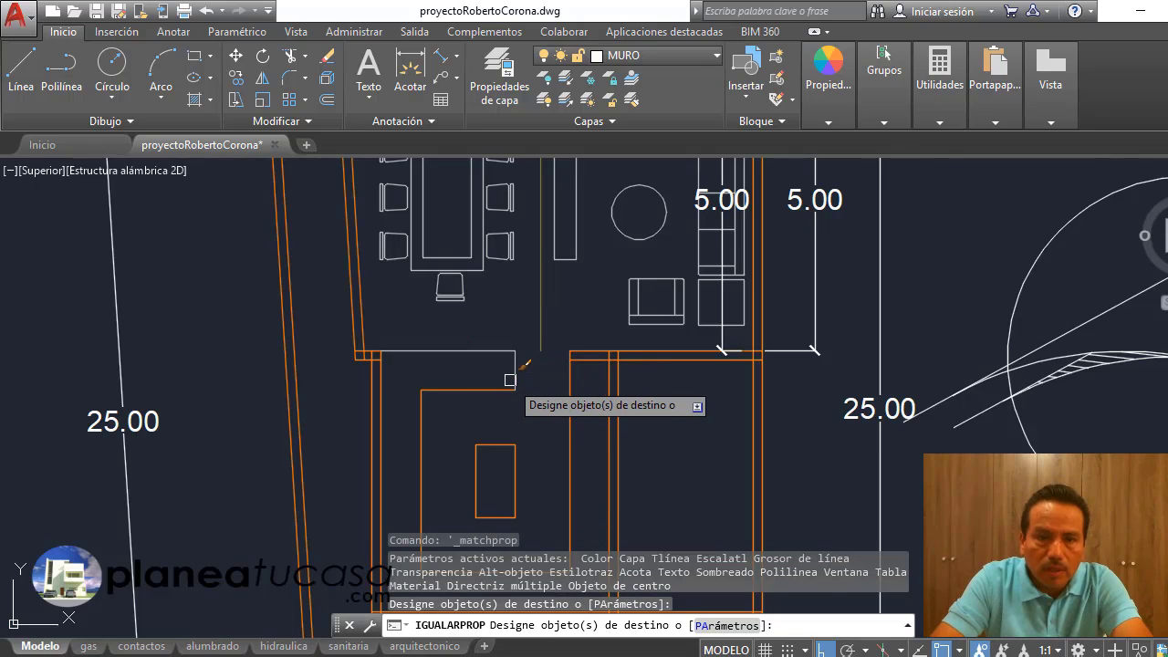
pyautogui.click(513, 392)
pyautogui.click(511, 395)
pyautogui.click(483, 406)
pyautogui.scroll(-4, 490, 360)
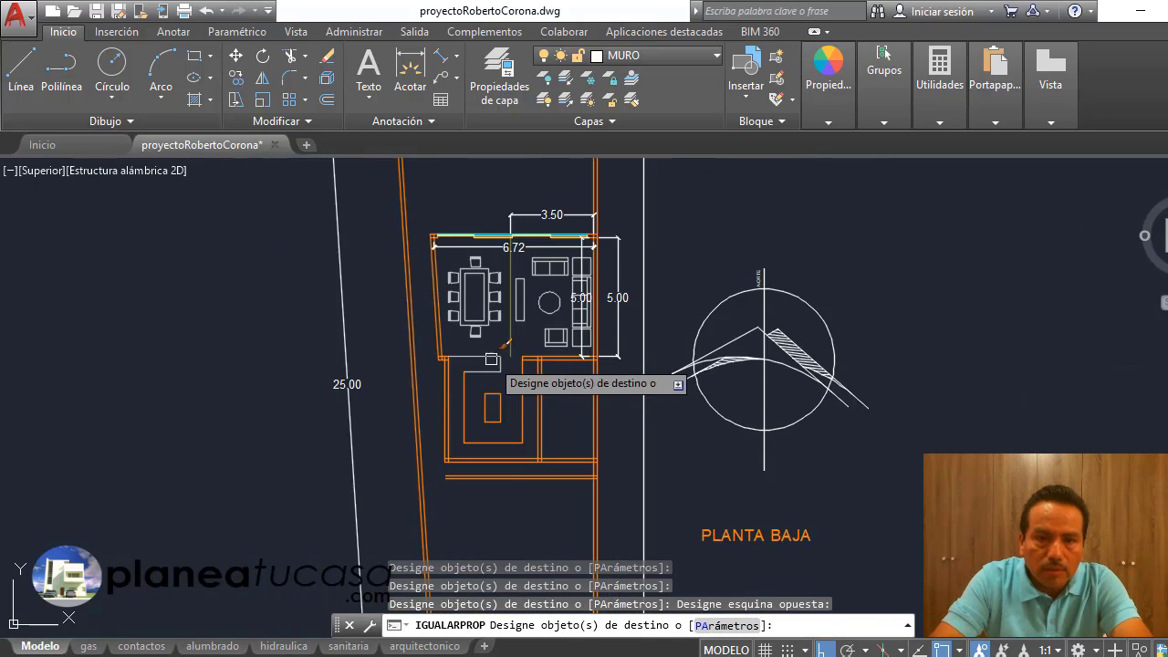
pyautogui.scroll(2, 511, 465)
pyautogui.click(507, 416)
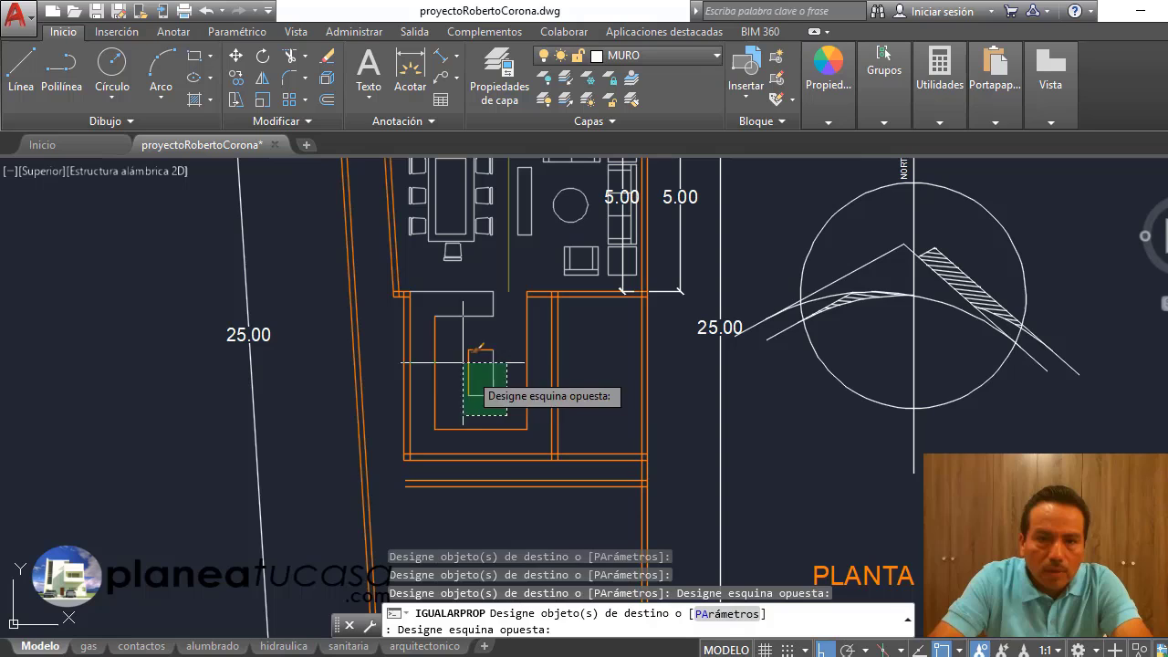
pyautogui.click(430, 313)
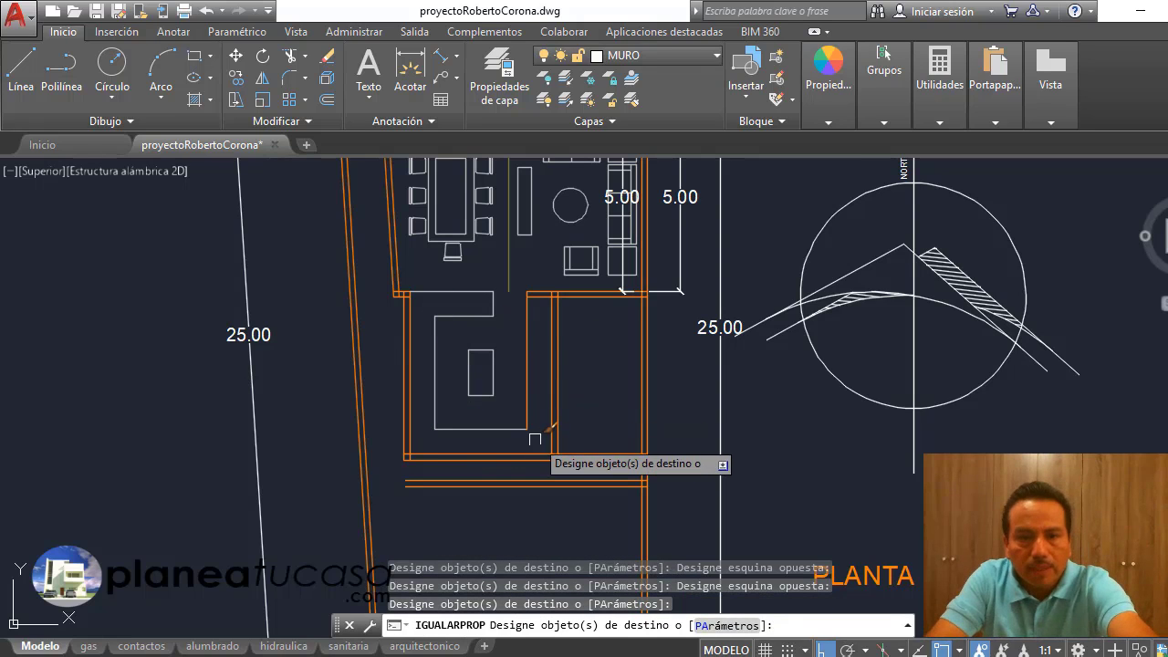
pyautogui.press('Escape')
# Step: Offset the counter's vertical line 0.15 to the right
pyautogui.scroll(-4, 511, 383)
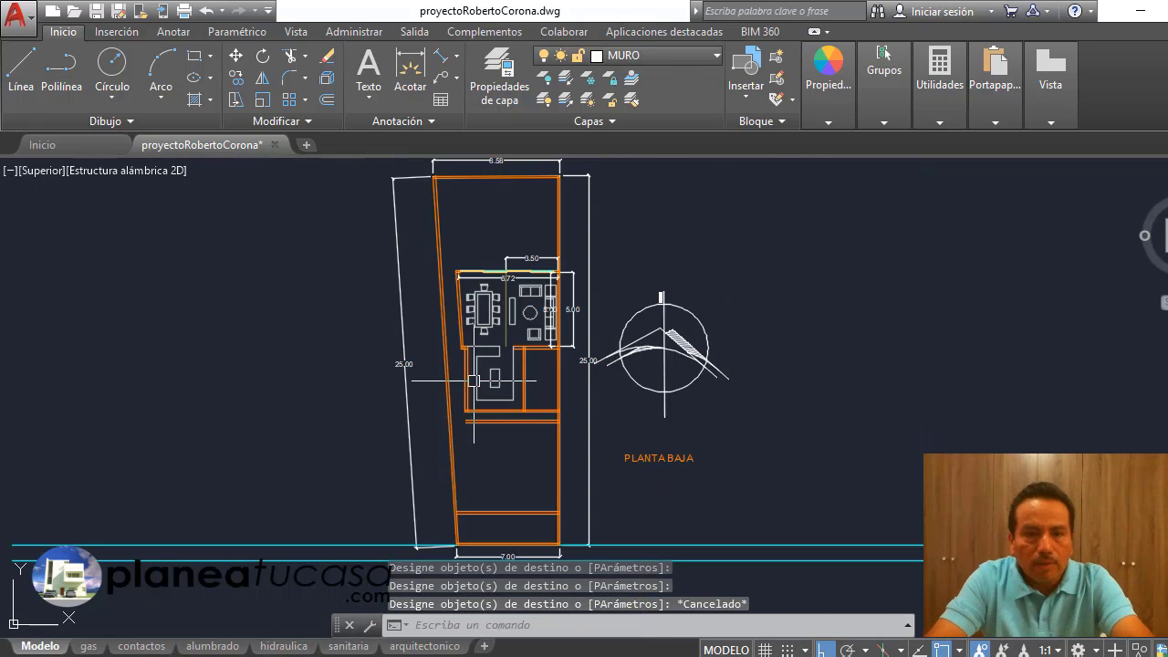
pyautogui.scroll(5, 534, 365)
pyautogui.scroll(-1, 459, 361)
pyautogui.scroll(2, 508, 242)
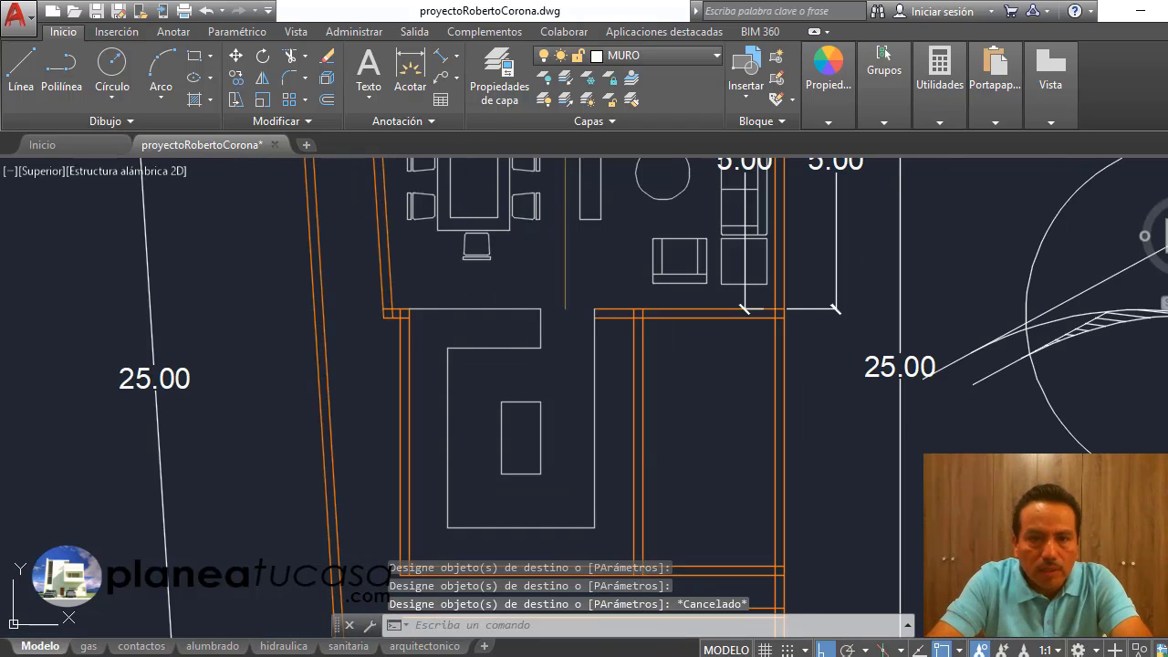
pyautogui.scroll(-4, 466, 342)
pyautogui.scroll(4, 466, 342)
pyautogui.scroll(-2, 475, 429)
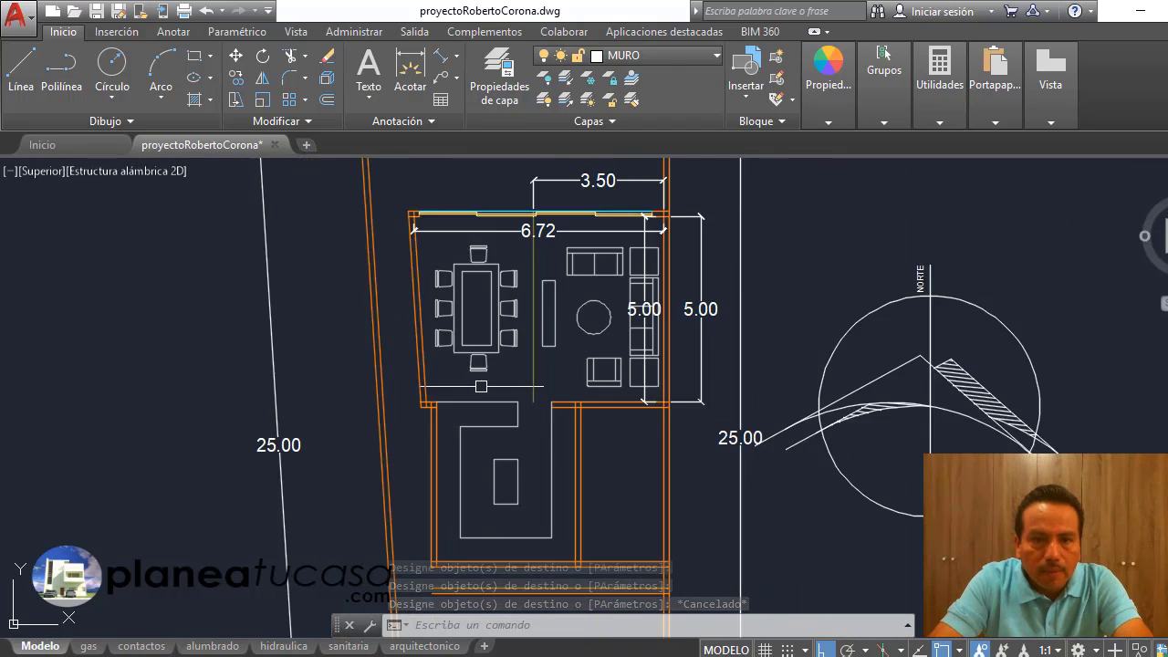
pyautogui.scroll(2, 484, 429)
pyautogui.scroll(-3, 508, 446)
pyautogui.scroll(5, 510, 406)
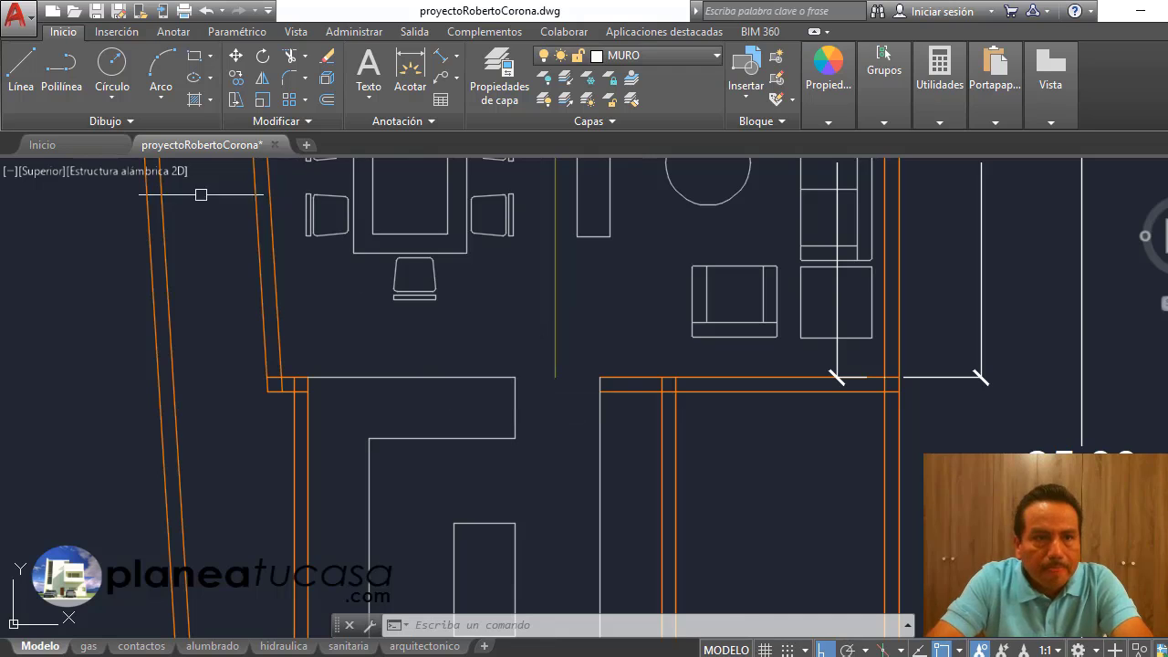
pyautogui.scroll(-2, 755, 180)
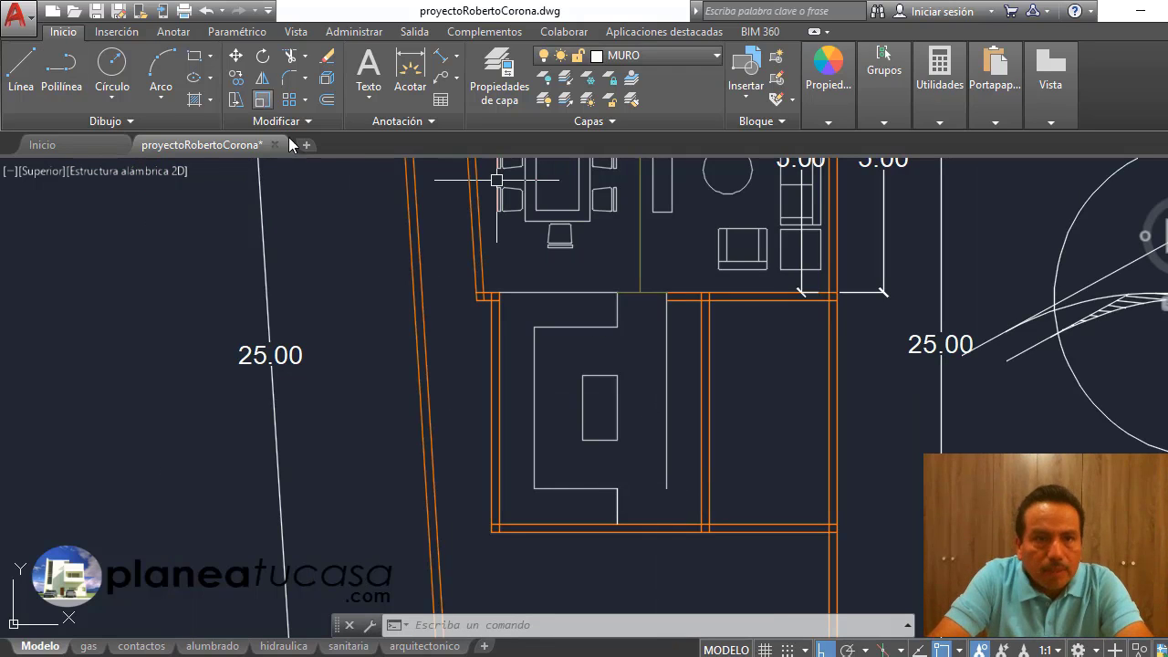
pyautogui.click(326, 100)
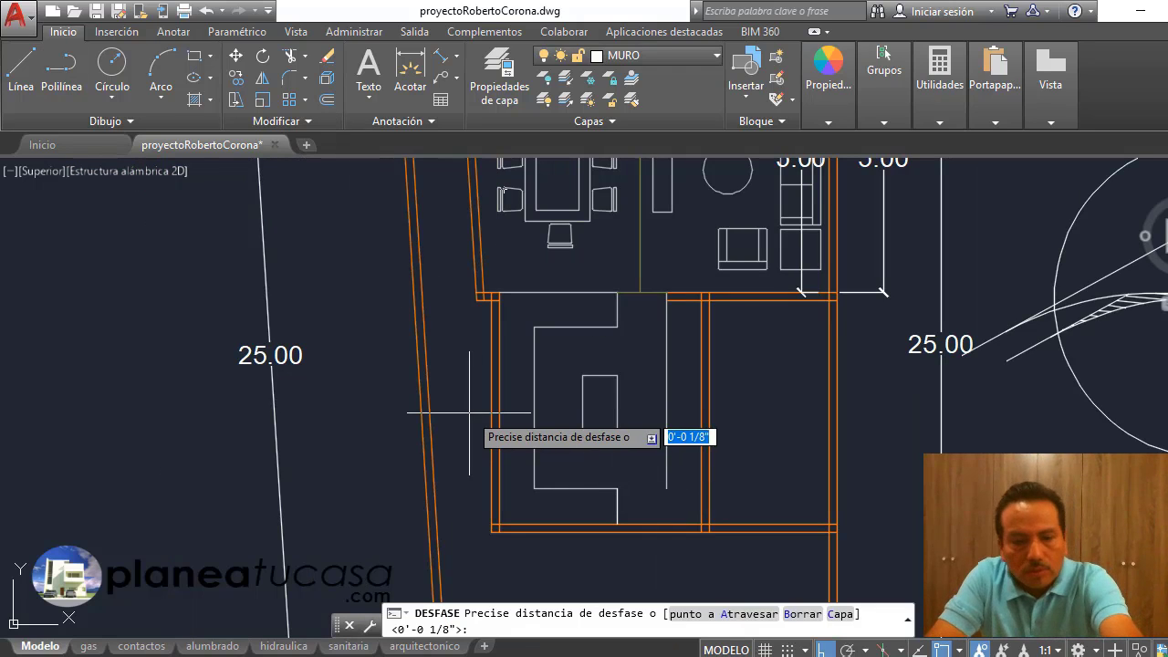
pyautogui.press('Return')
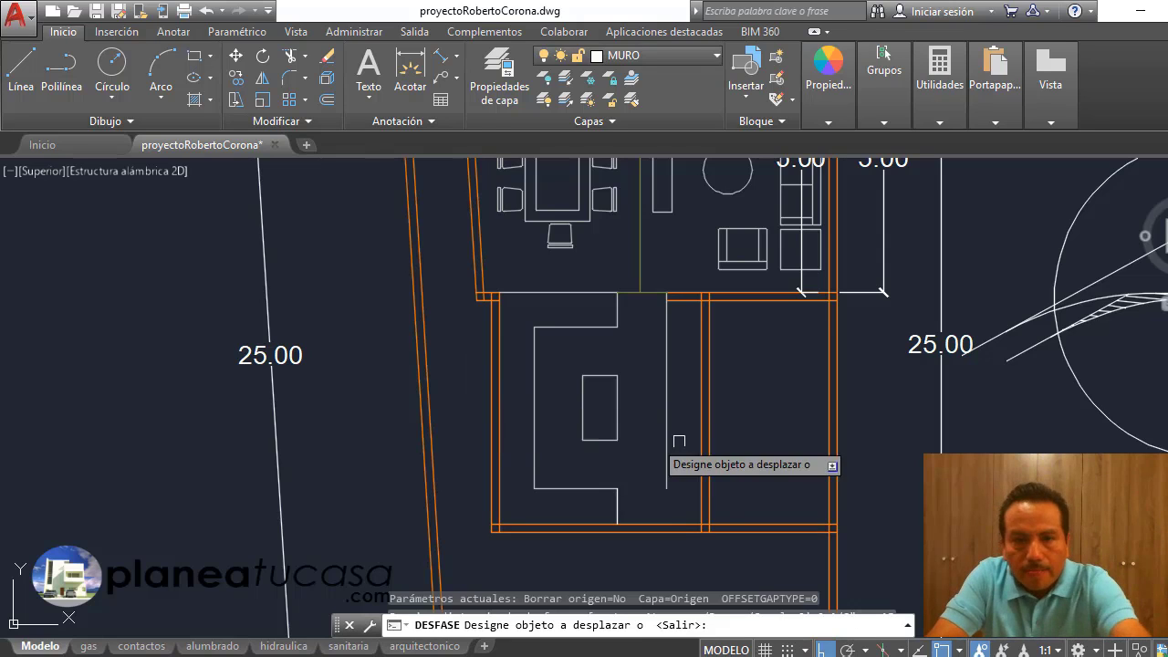
pyautogui.scroll(2, 703, 429)
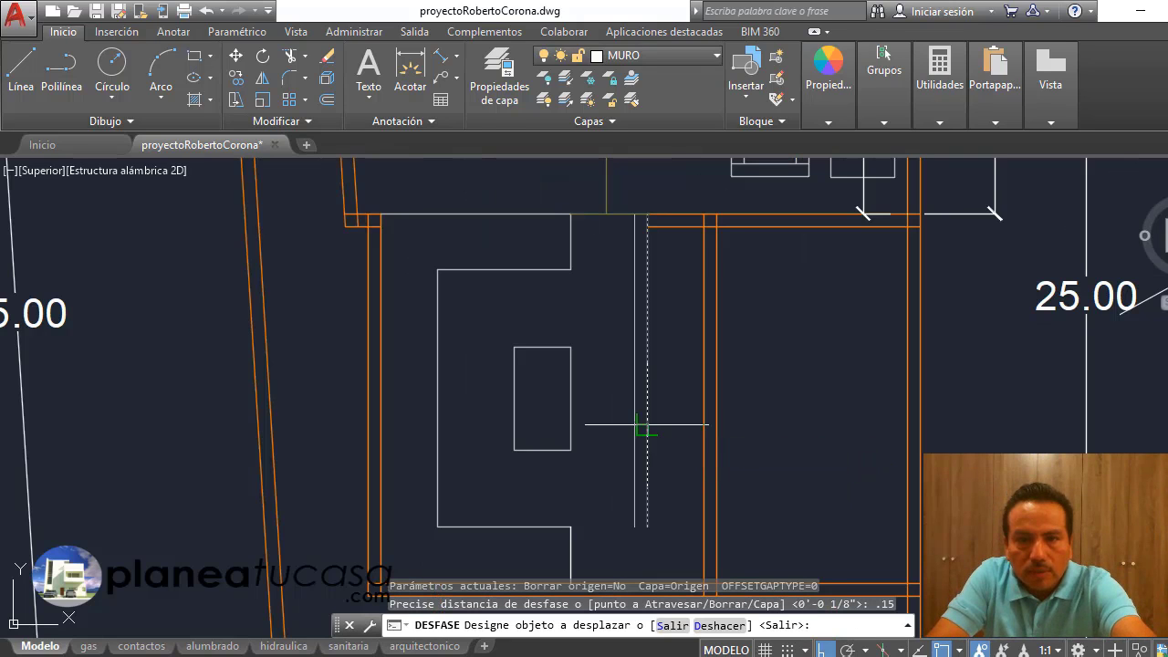
pyautogui.click(647, 424)
pyautogui.click(699, 442)
pyautogui.press('Escape')
# Step: Delete the stray wall lines beside the counter
pyautogui.click(737, 413)
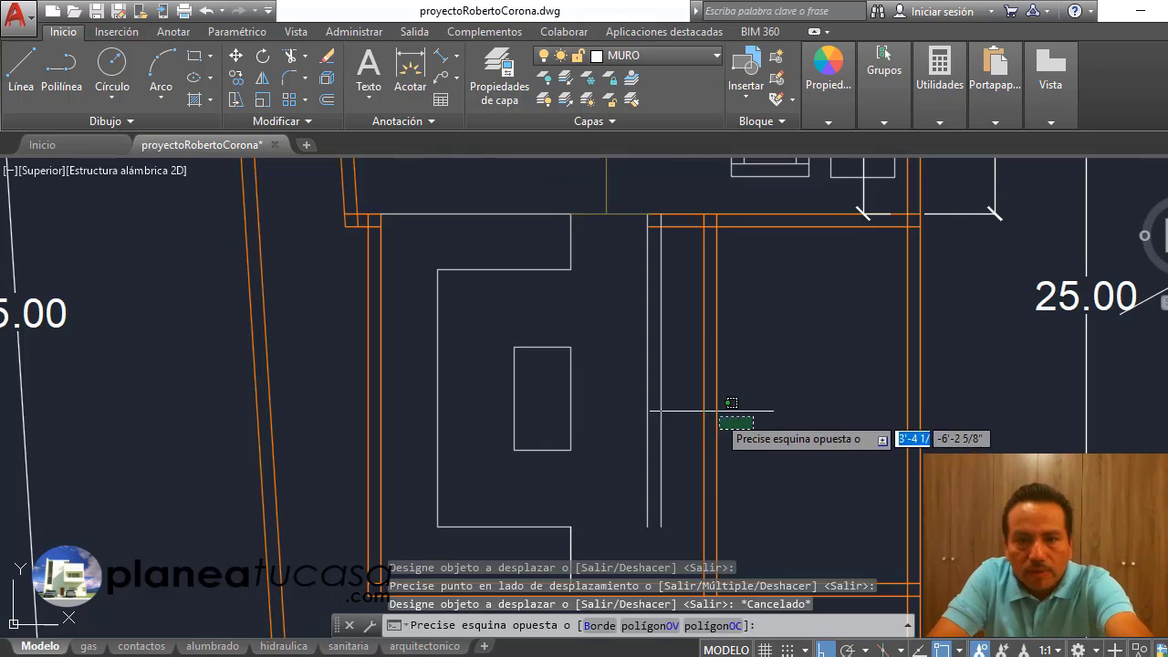
pyautogui.click(691, 397)
pyautogui.press('Delete')
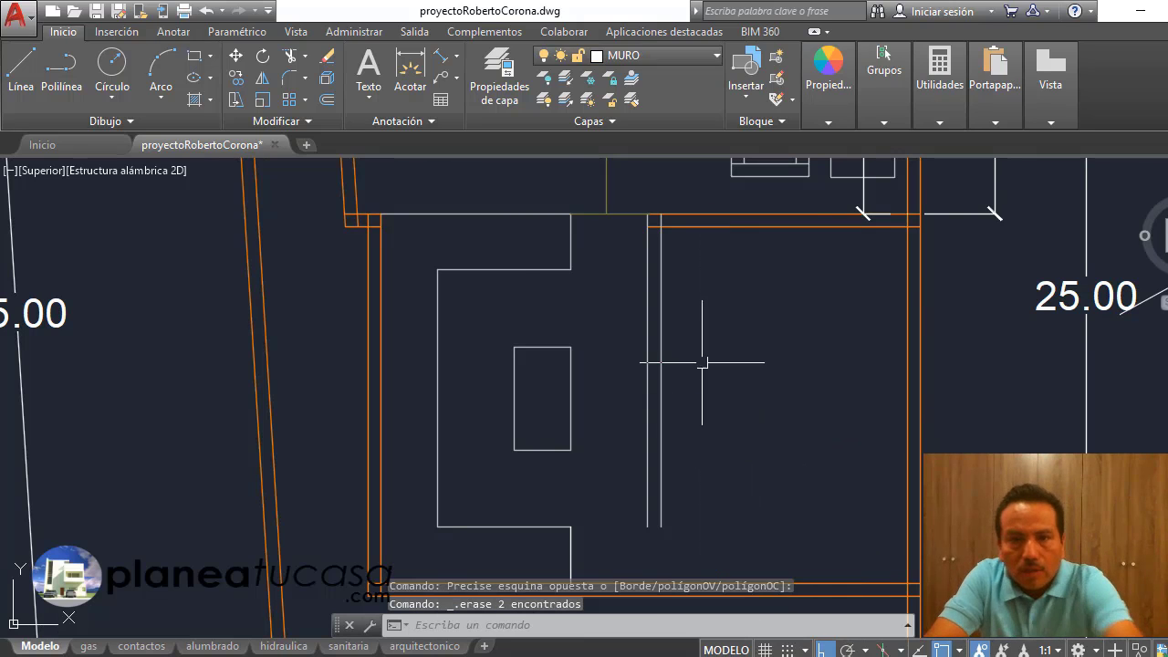
pyautogui.scroll(-3, 665, 289)
# Step: Extend the counter's vertical lines down to the lower wall boundary
pyautogui.click(306, 58)
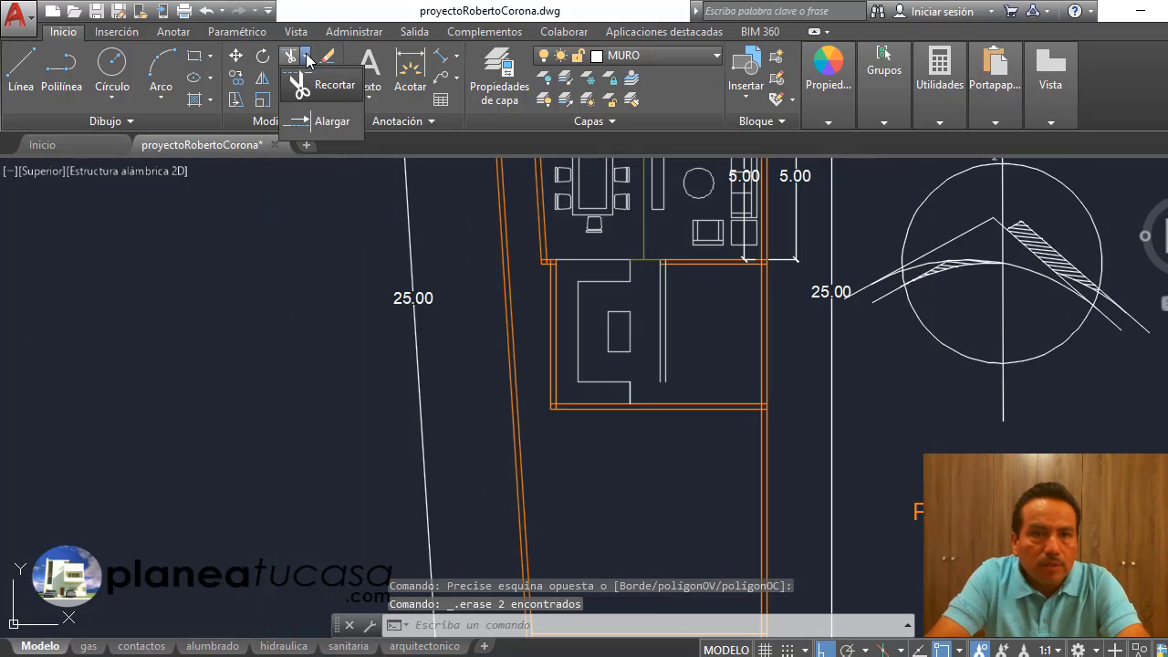
pyautogui.scroll(4, 643, 406)
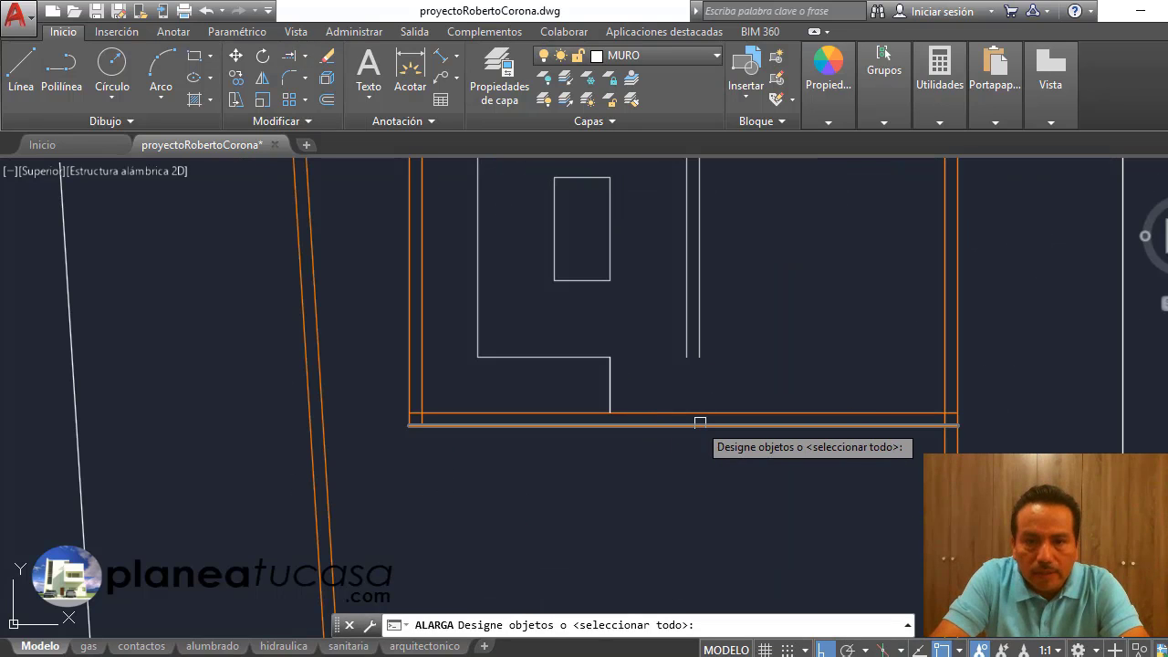
pyautogui.click(704, 422)
pyautogui.press('Return')
pyautogui.click(750, 354)
pyautogui.click(689, 332)
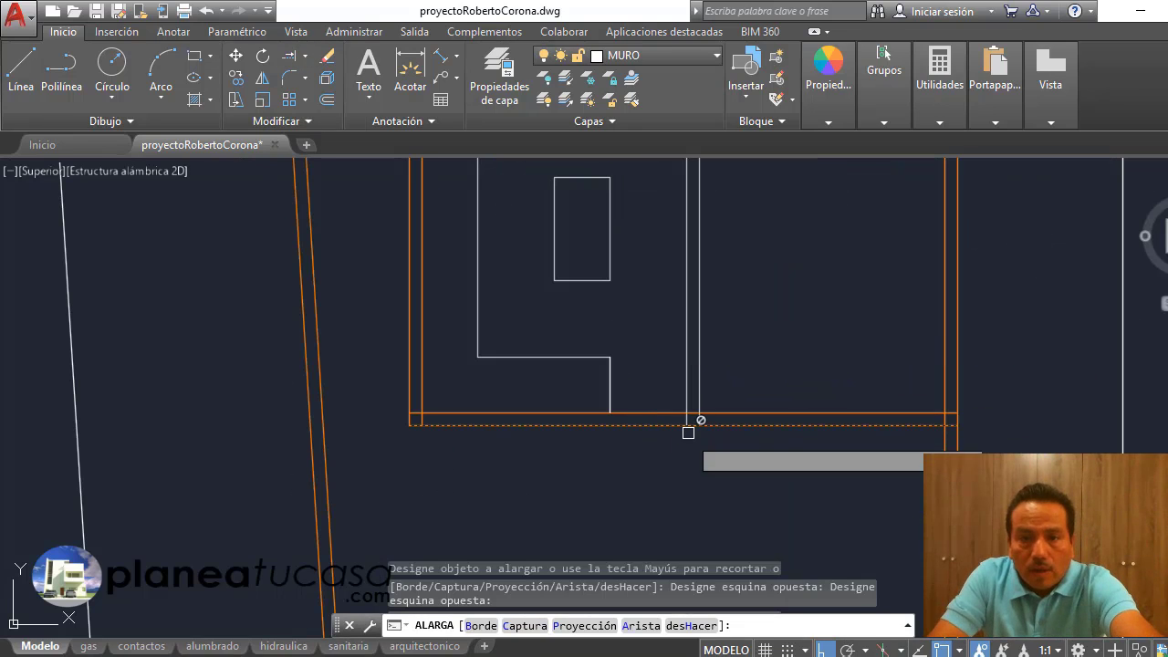
pyautogui.scroll(-5, 691, 423)
pyautogui.scroll(4, 680, 393)
pyautogui.press('Escape')
pyautogui.scroll(-3, 680, 393)
pyautogui.scroll(3, 680, 331)
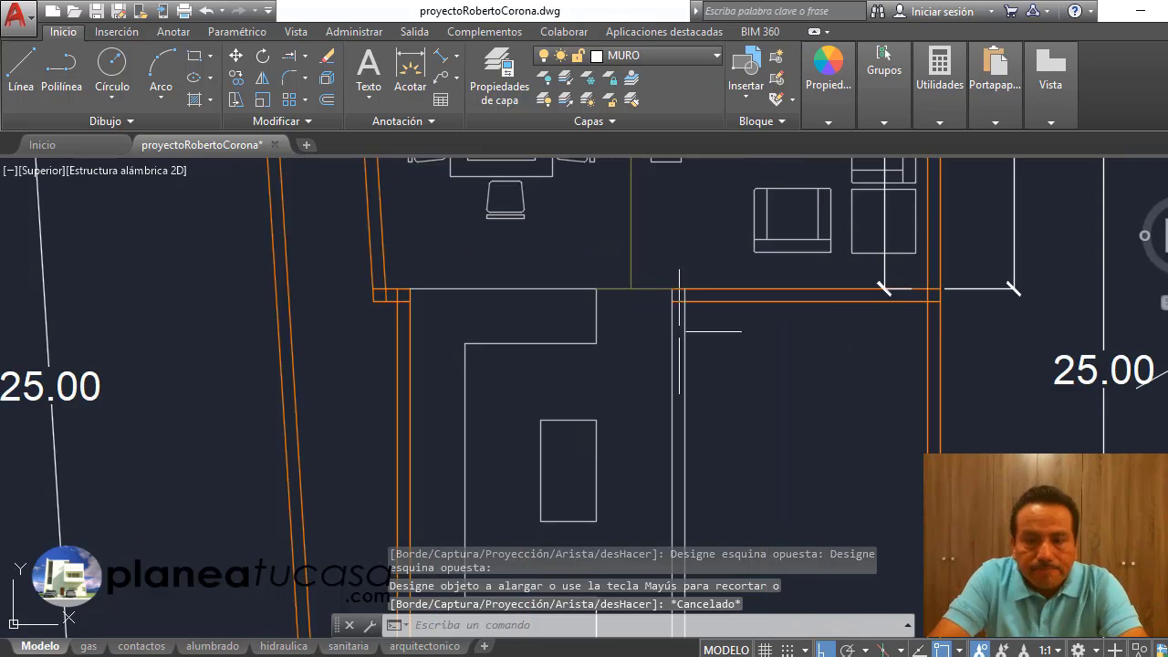
pyautogui.scroll(-6, 680, 331)
pyautogui.scroll(-4, 456, 393)
pyautogui.scroll(-5, 459, 393)
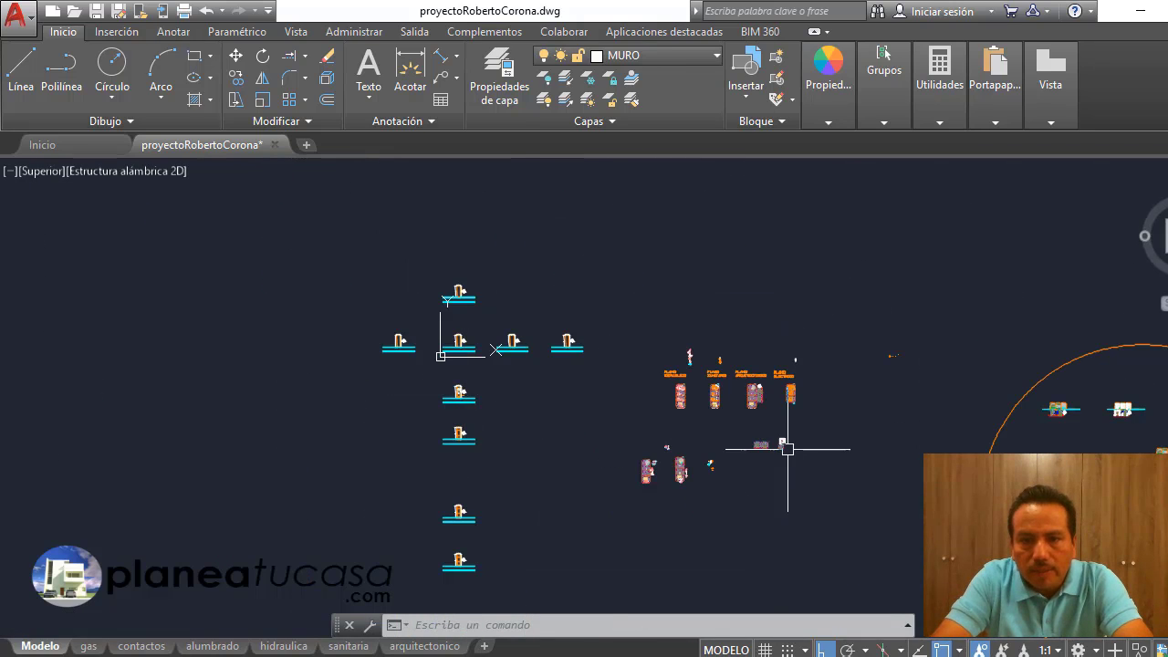
# Step: Select the sink and stove blocks on the reference plan
pyautogui.scroll(3, 787, 449)
pyautogui.scroll(4, 751, 396)
pyautogui.scroll(4, 730, 383)
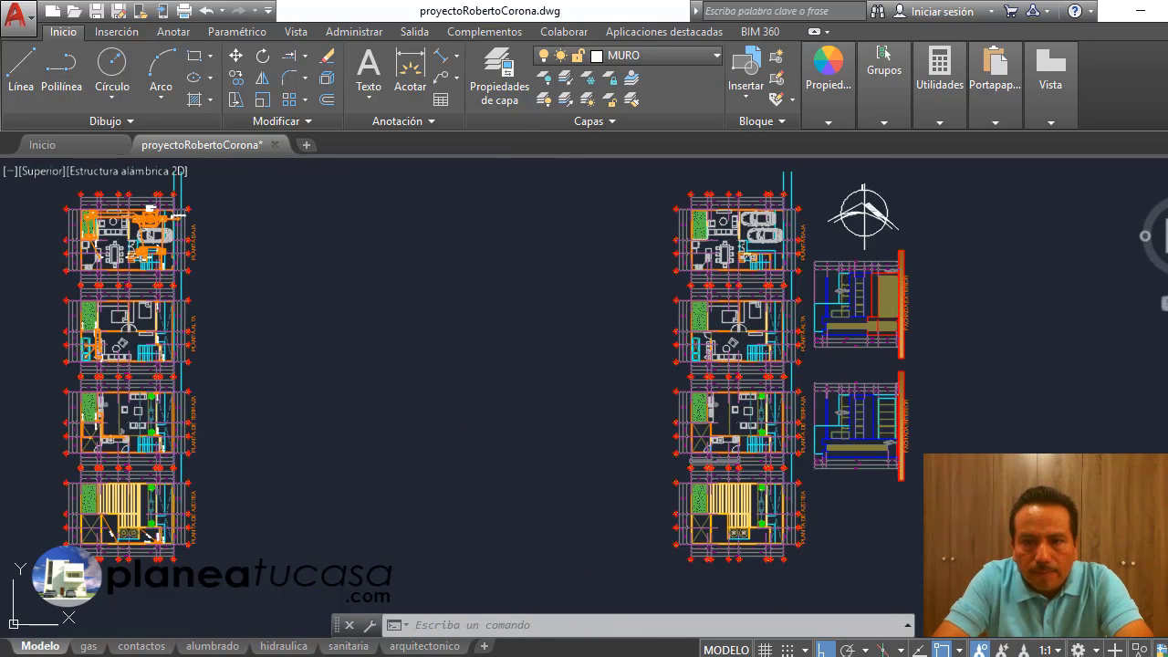
pyautogui.scroll(2, 730, 274)
pyautogui.scroll(2, 721, 310)
pyautogui.scroll(2, 703, 411)
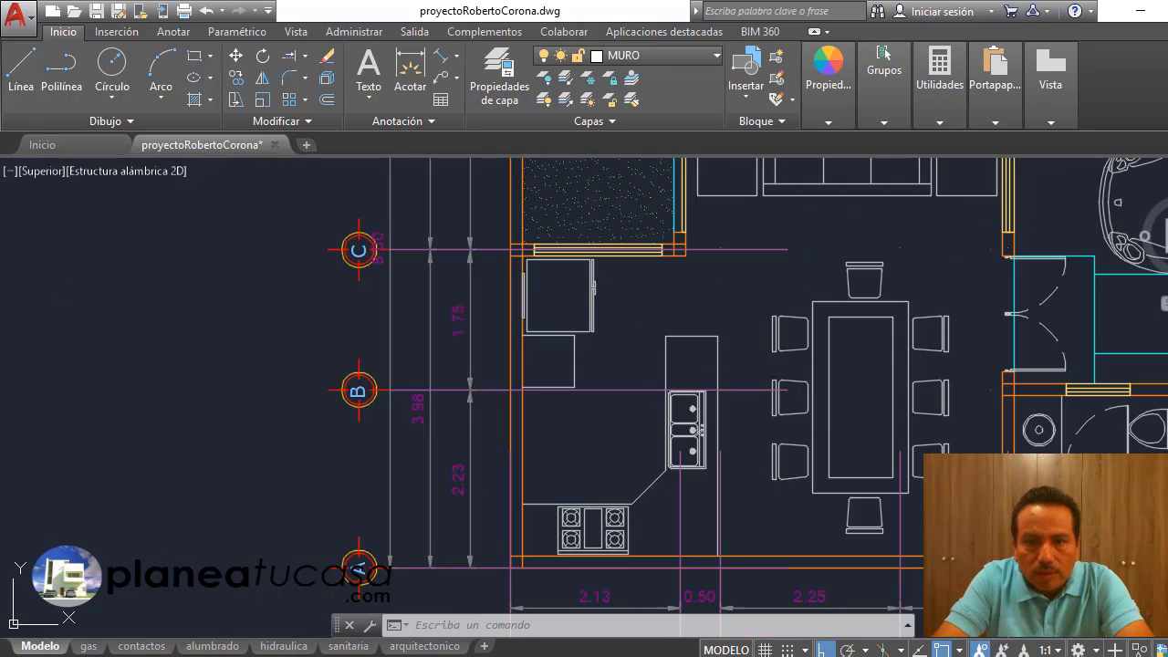
pyautogui.scroll(2, 698, 439)
pyautogui.click(698, 438)
pyautogui.scroll(-5, 698, 428)
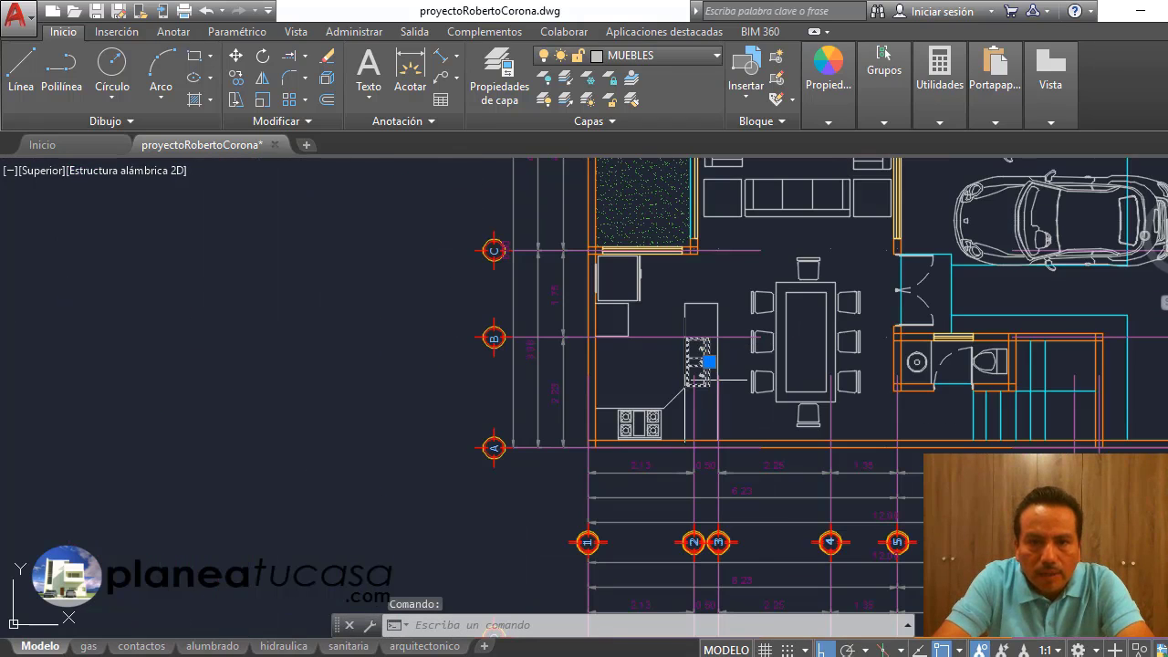
pyautogui.scroll(2, 665, 385)
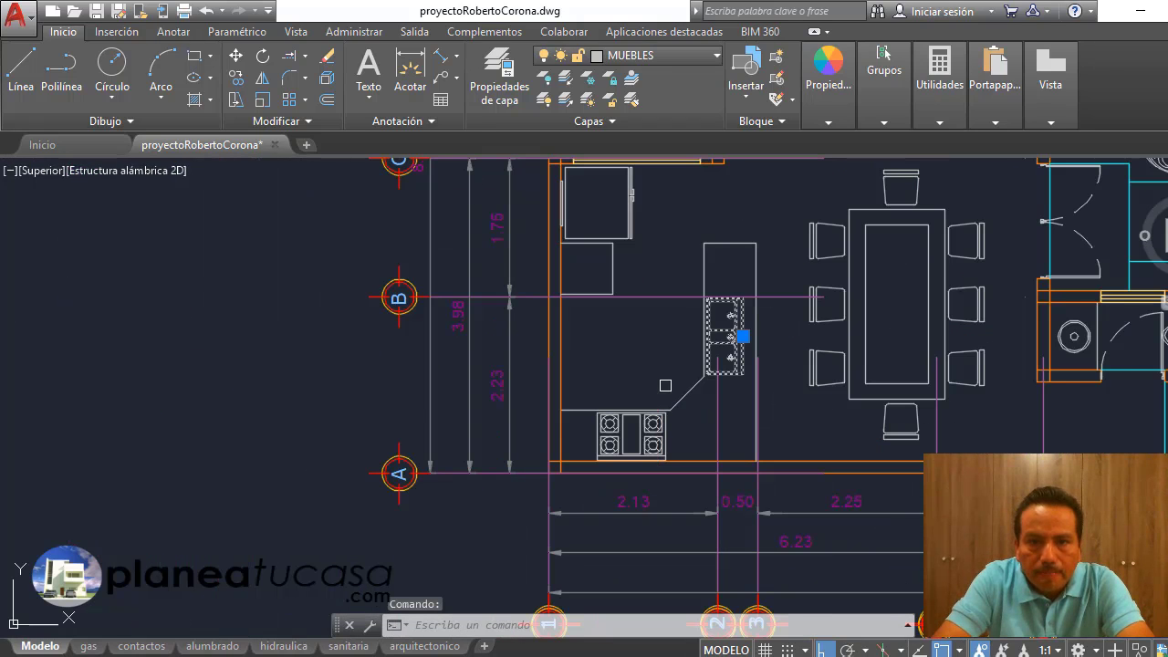
pyautogui.scroll(2, 670, 422)
pyautogui.click(662, 437)
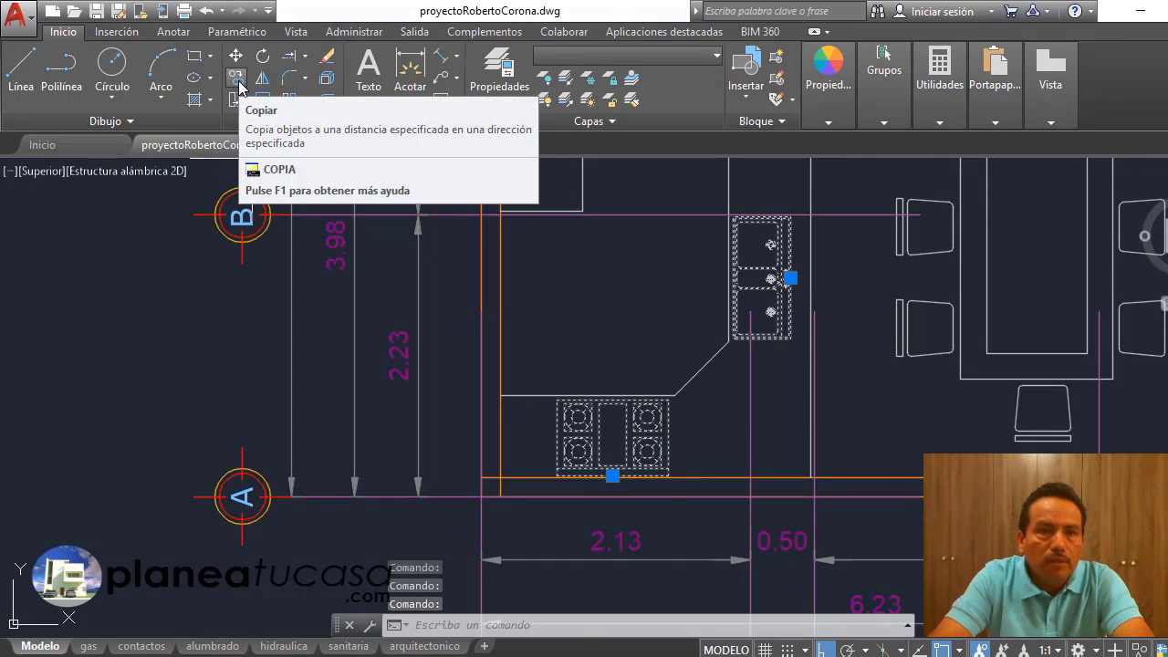
# Step: Copy the sink and stove into the ground-floor kitchen, using a base point on the sink
pyautogui.click(239, 84)
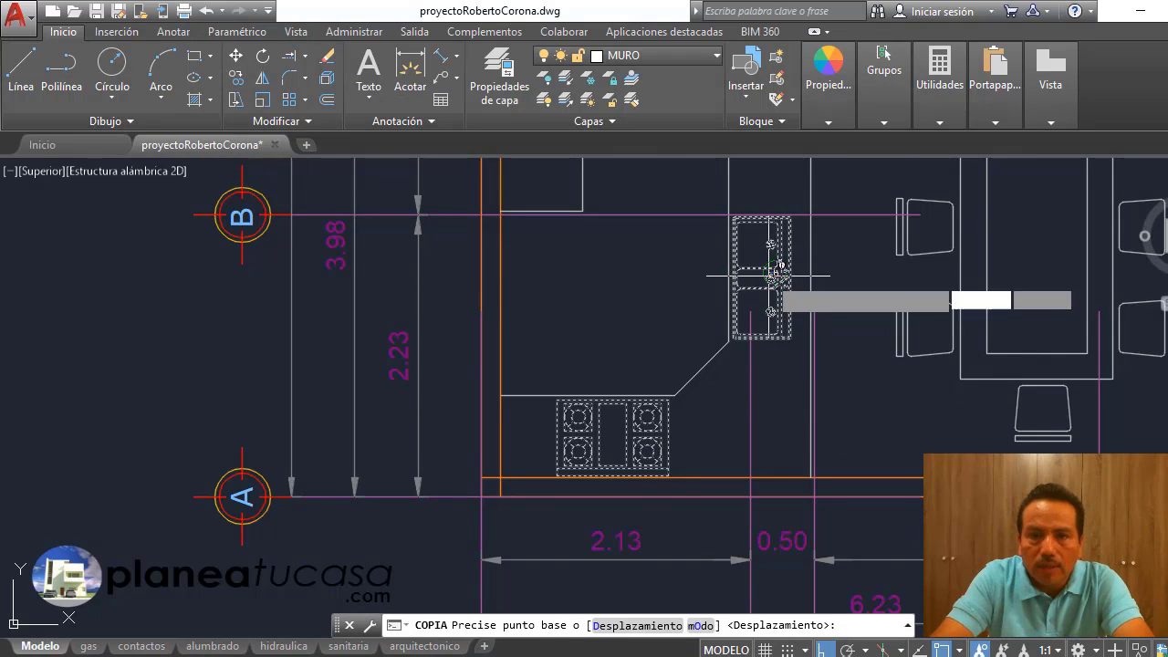
pyautogui.click(790, 338)
pyautogui.scroll(-3, 794, 335)
pyautogui.scroll(-3, 796, 323)
pyautogui.scroll(-3, 799, 338)
pyautogui.scroll(-3, 807, 365)
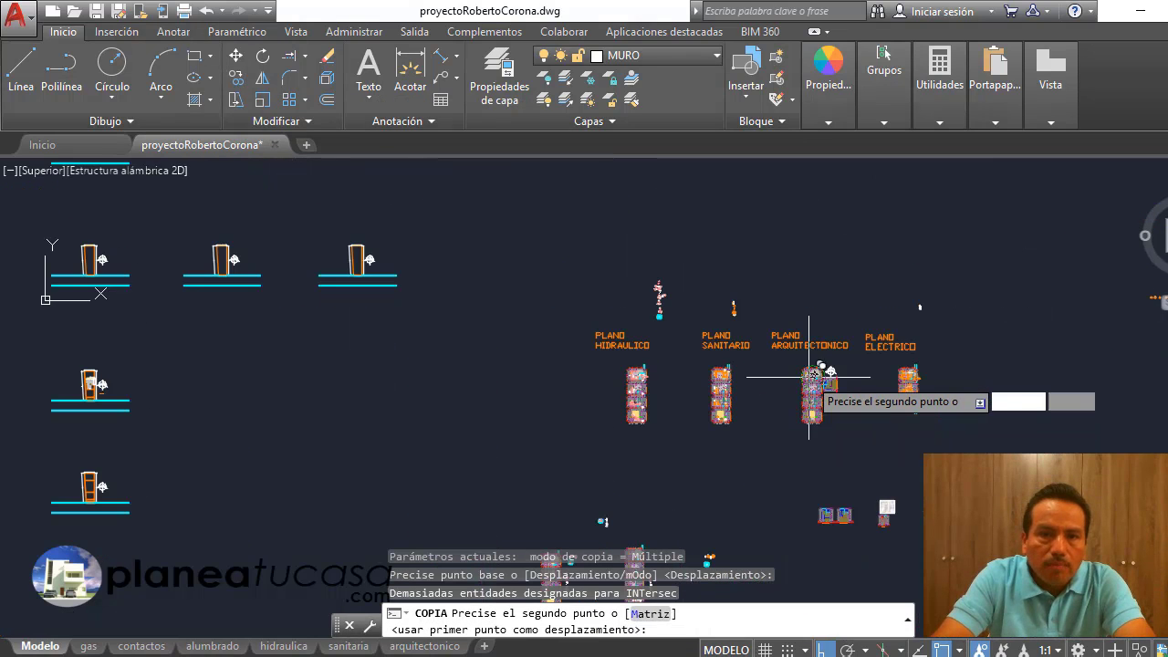
pyautogui.scroll(2, 524, 381)
pyautogui.scroll(2, 525, 381)
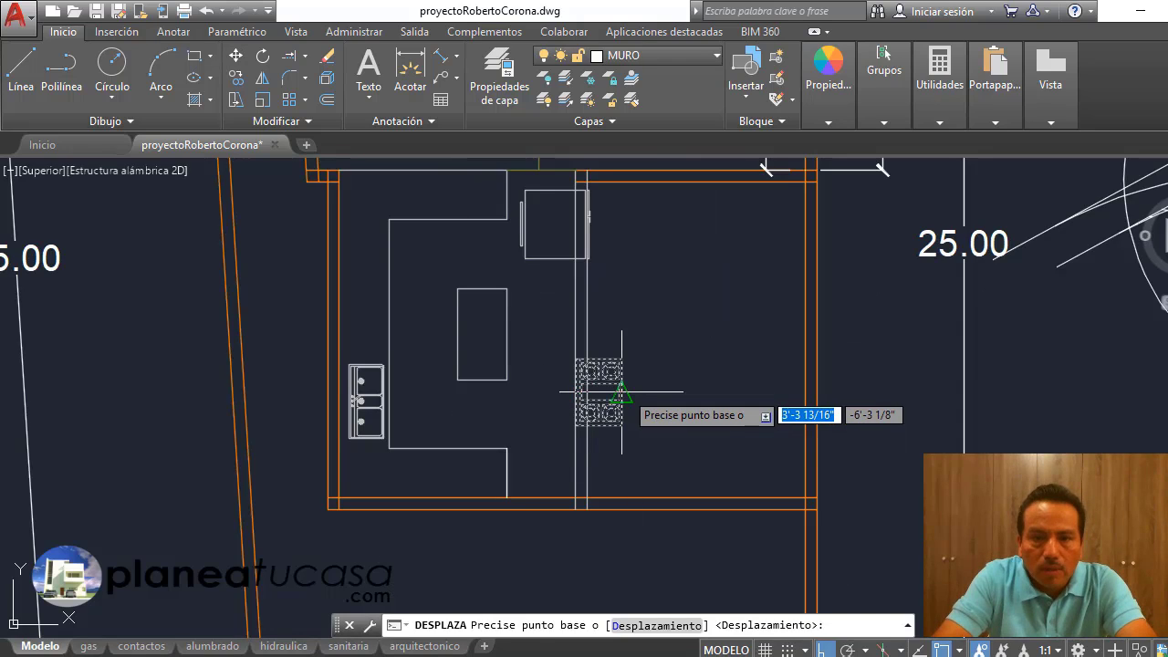
# Step: Move the stove against the left kitchen wall
pyautogui.click(622, 425)
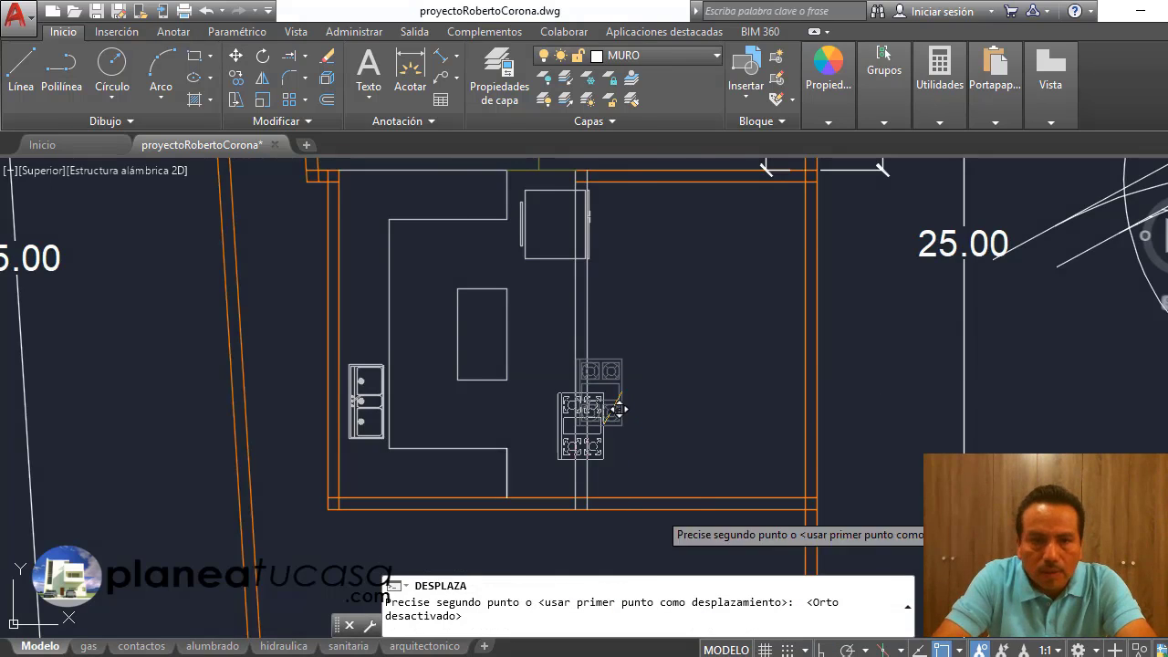
pyautogui.scroll(1, 456, 313)
pyautogui.scroll(1, 463, 304)
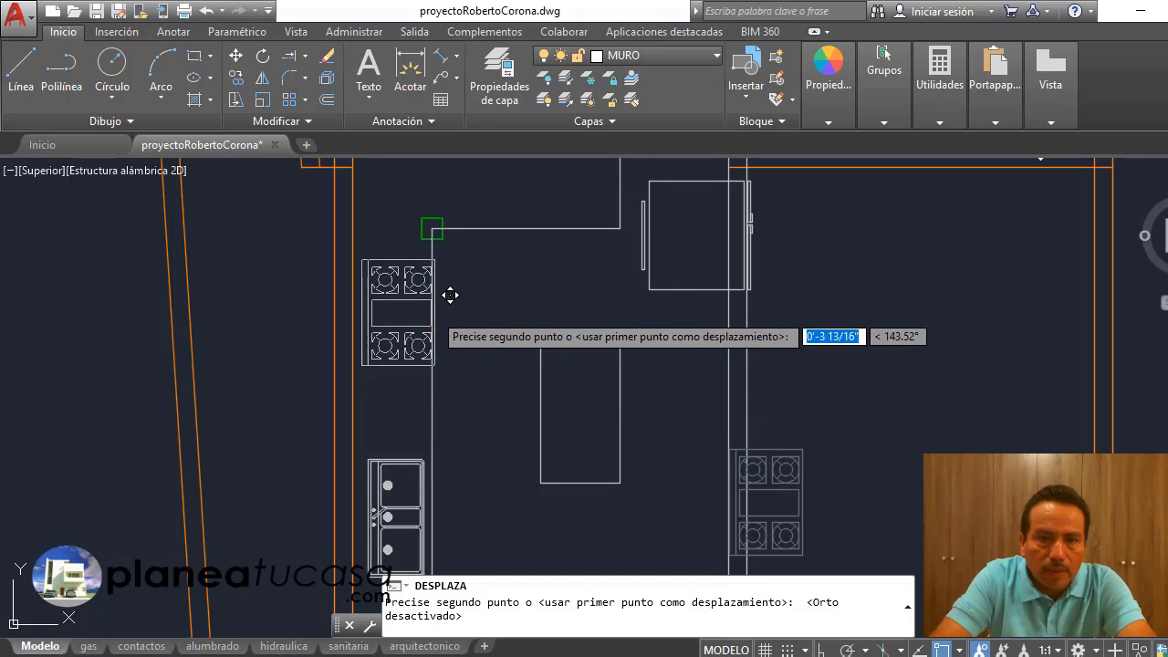
pyautogui.click(443, 296)
pyautogui.scroll(-2, 444, 296)
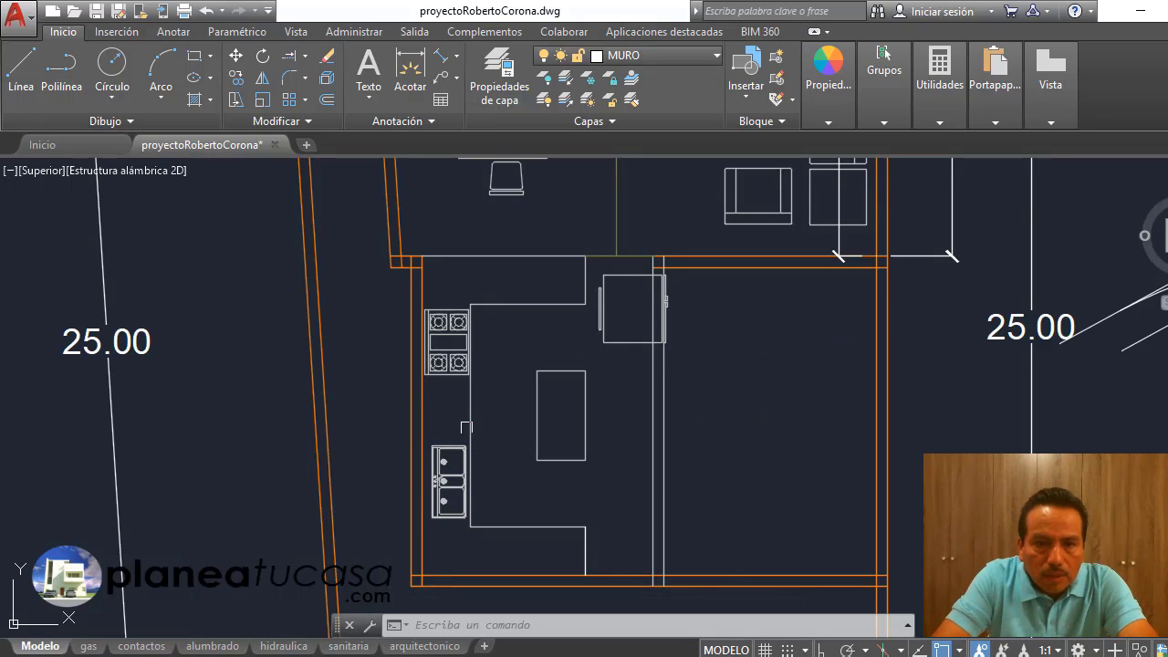
# Step: Move the refrigerator down to the kitchen's lower end
pyautogui.click(236, 55)
pyautogui.click(607, 321)
pyautogui.moveTo(520, 487); pyautogui.dragTo(517, 377, button='middle')
pyautogui.scroll(3, 516, 377)
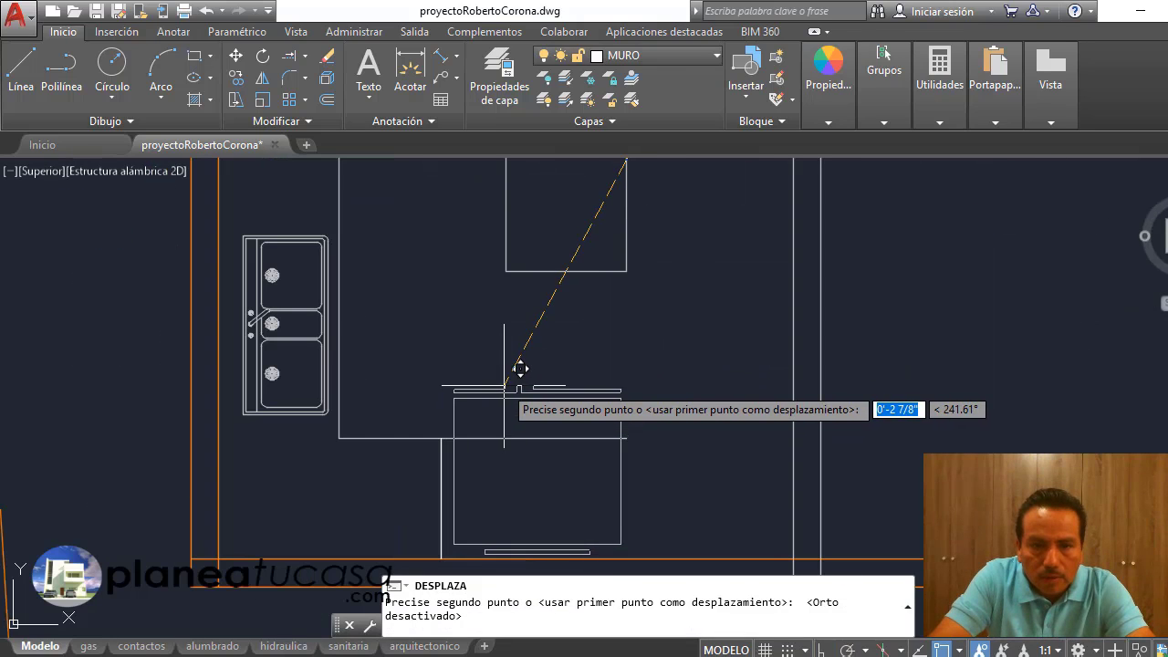
pyautogui.click(516, 371)
pyautogui.scroll(-3, 542, 419)
pyautogui.scroll(2, 539, 392)
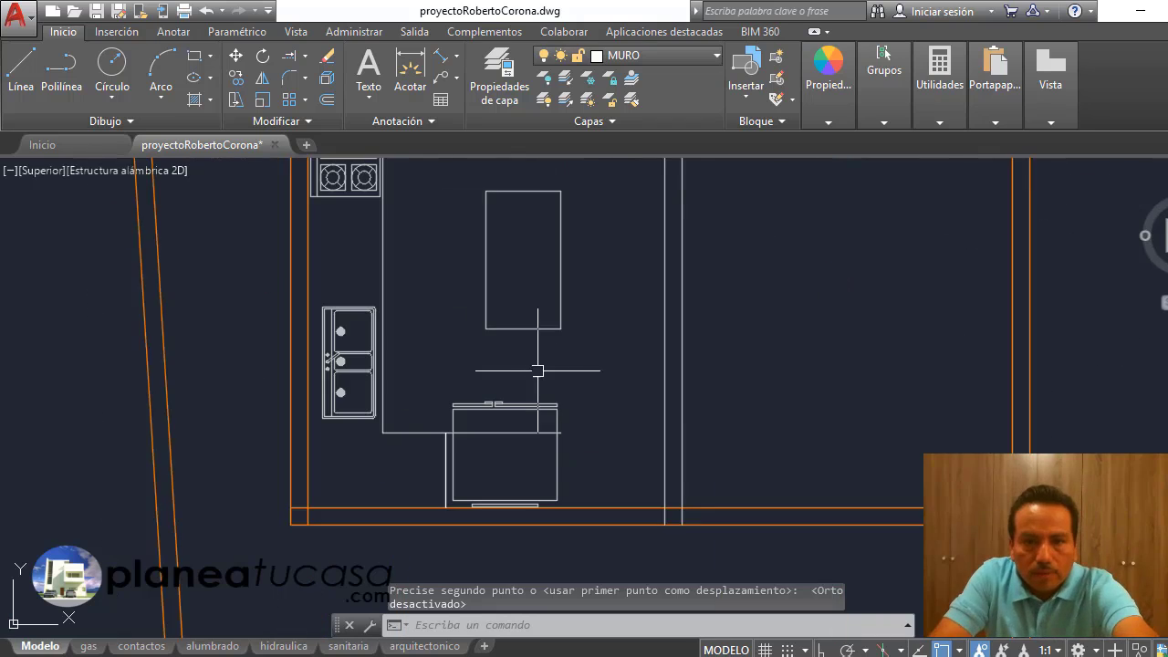
pyautogui.scroll(-3, 735, 330)
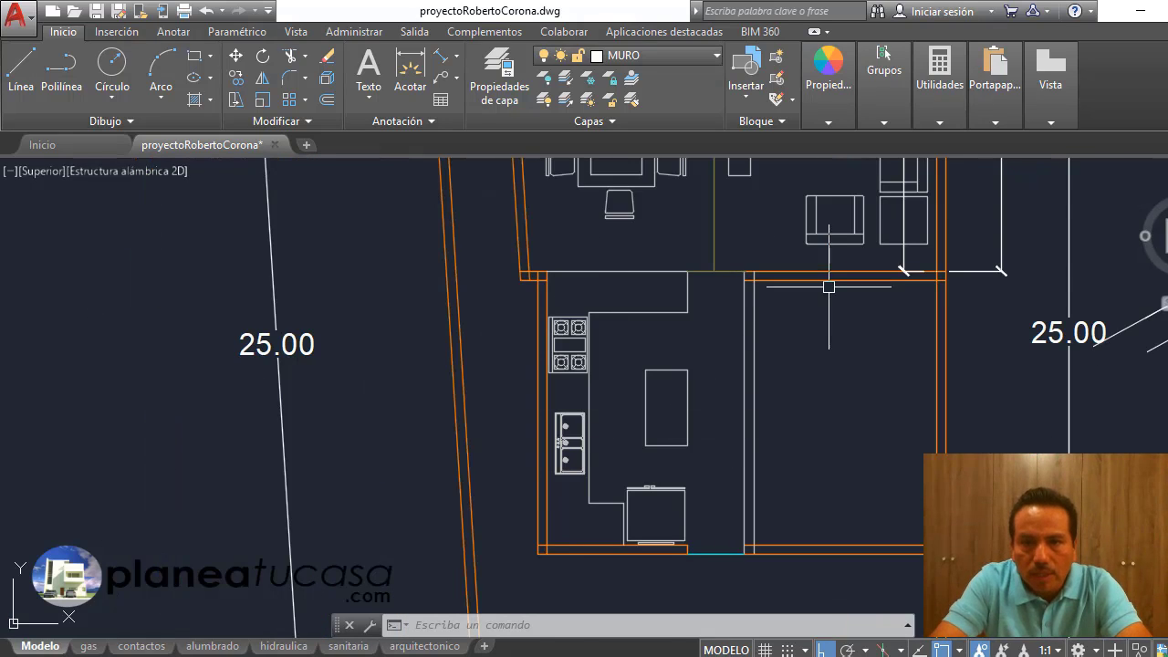
# Step: Draw a 0.15-radius stool circle above the kitchen counter
pyautogui.scroll(2, 456, 189)
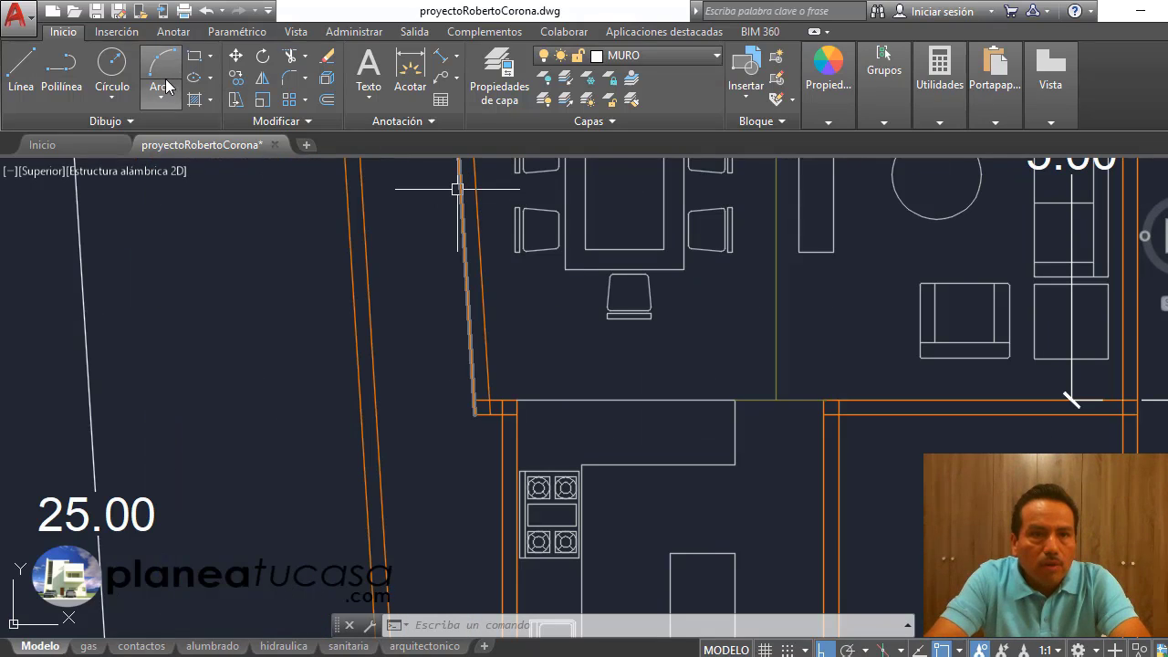
pyautogui.click(113, 64)
pyautogui.click(588, 367)
pyautogui.write('.15')
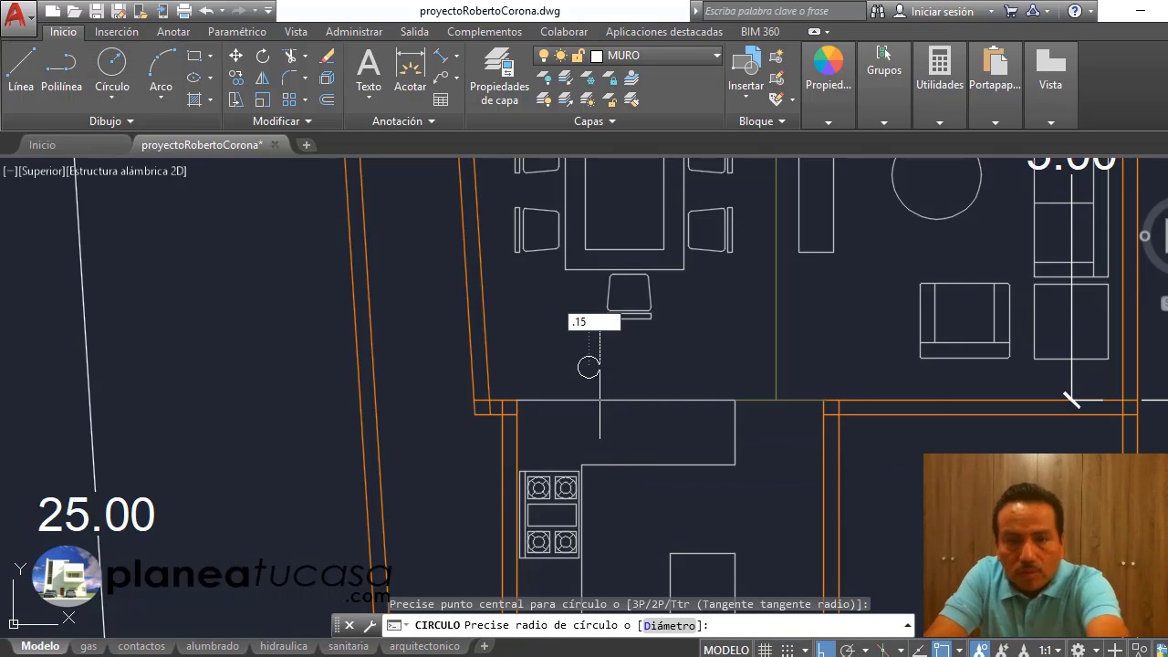
pyautogui.press('Return')
# Step: Copy the stool circle three times to the right in a horizontal row with Ortho on
pyautogui.press('Escape')
pyautogui.scroll(2, 597, 370)
pyautogui.click(236, 78)
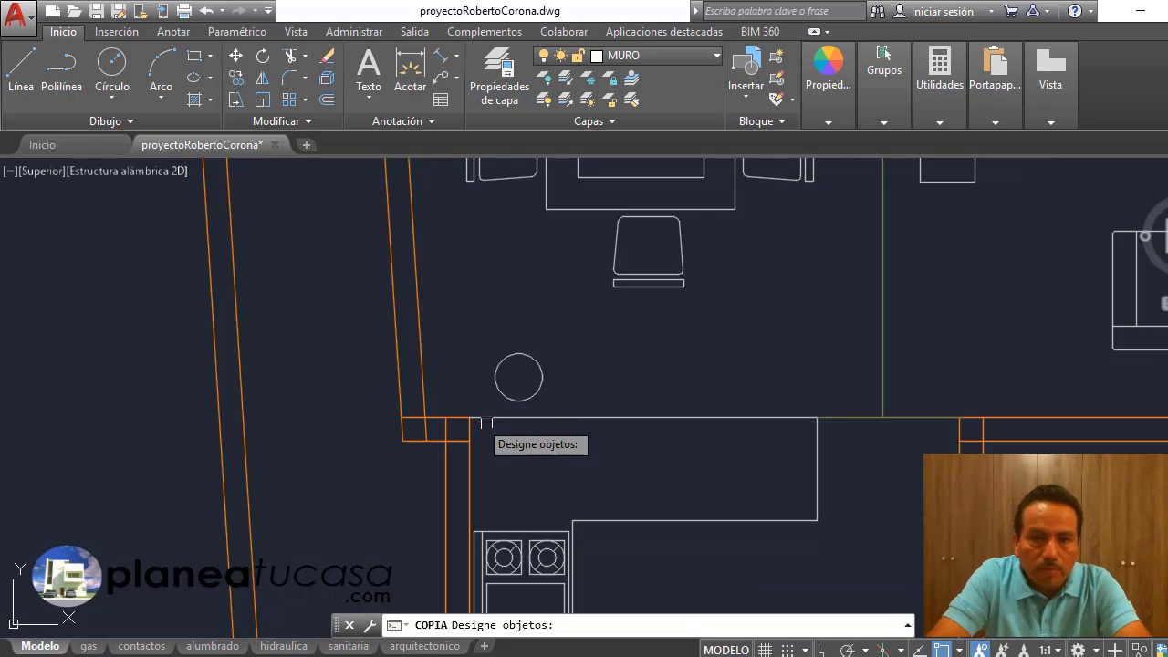
pyautogui.press('Return')
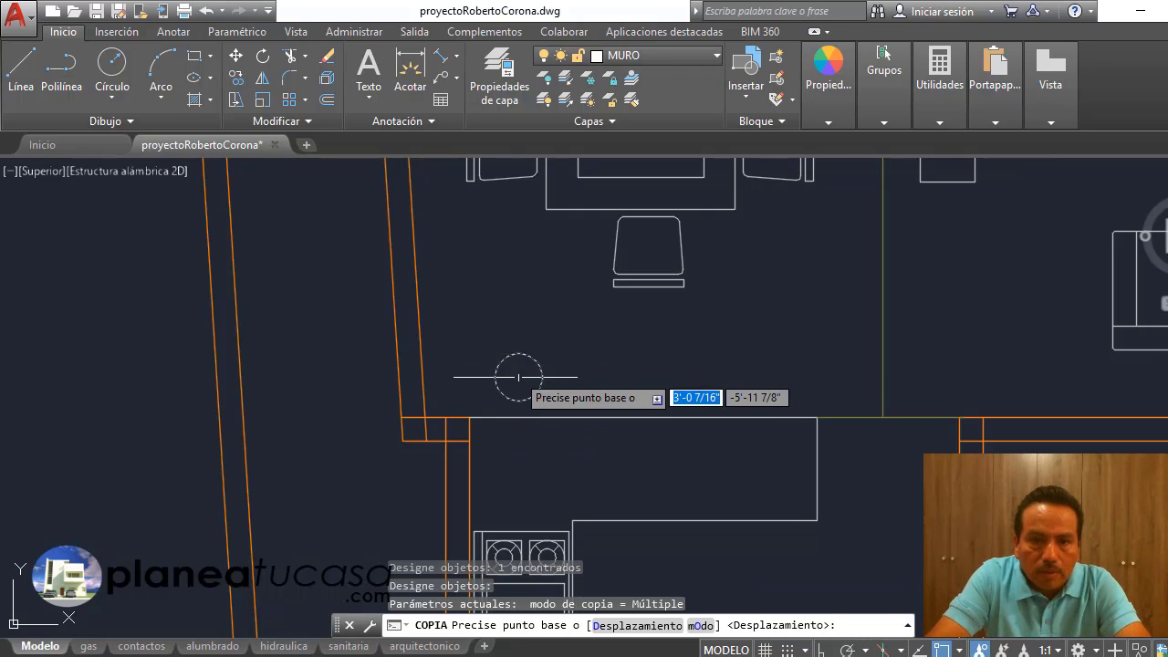
pyautogui.click(519, 374)
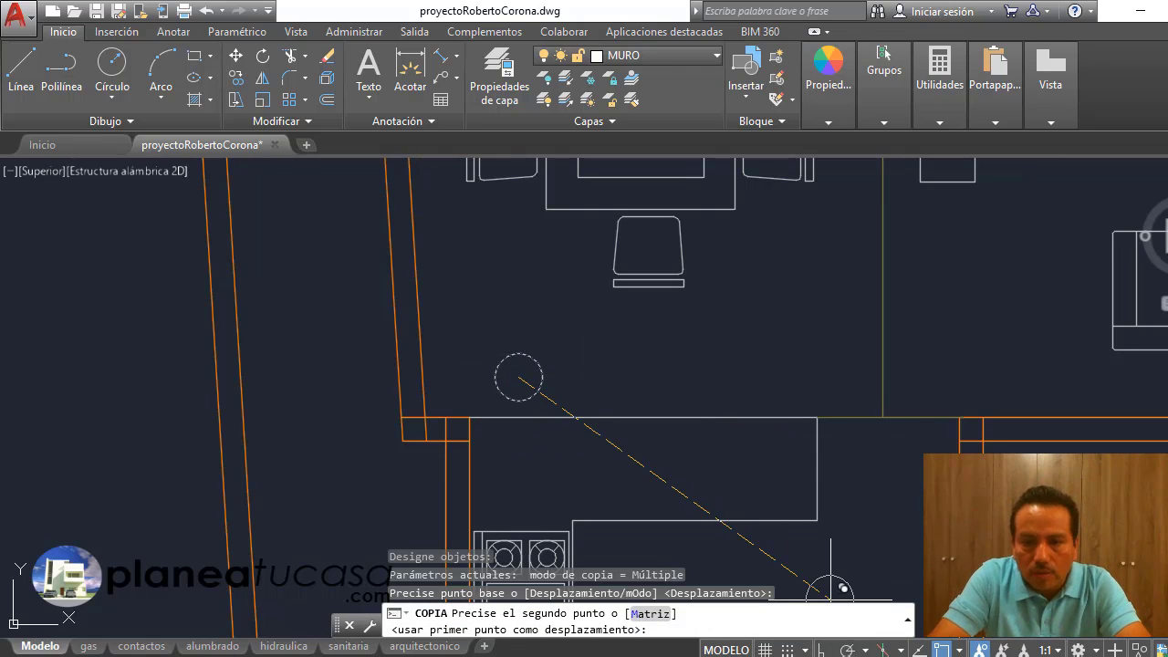
pyautogui.click(824, 650)
pyautogui.click(611, 376)
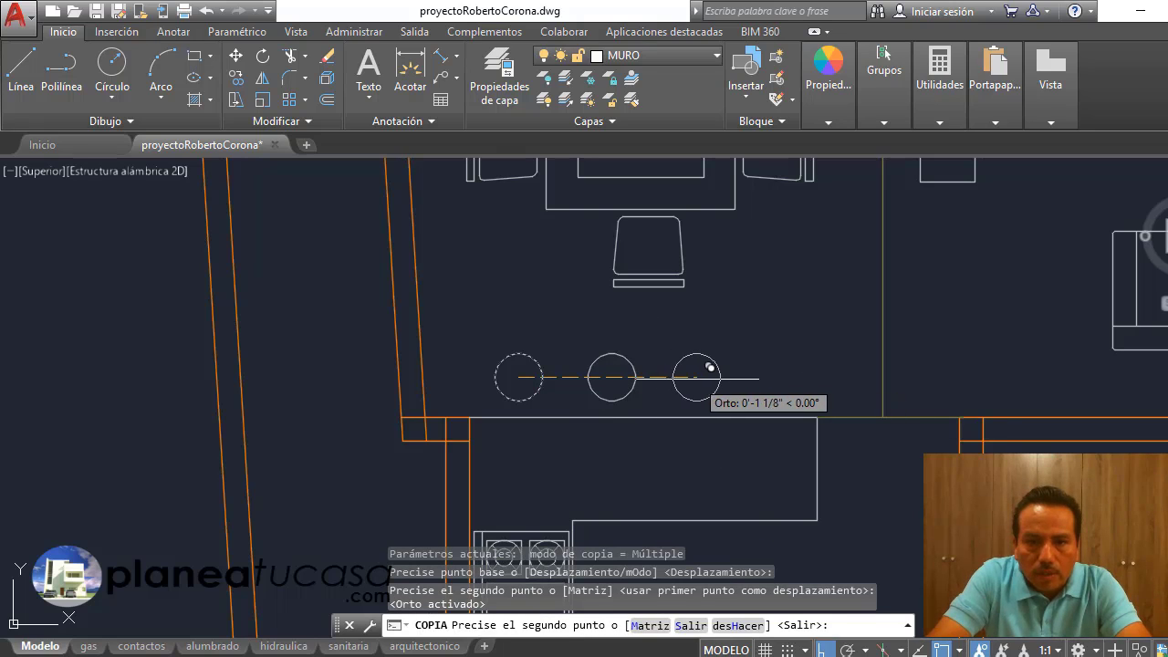
pyautogui.click(701, 376)
pyautogui.click(790, 376)
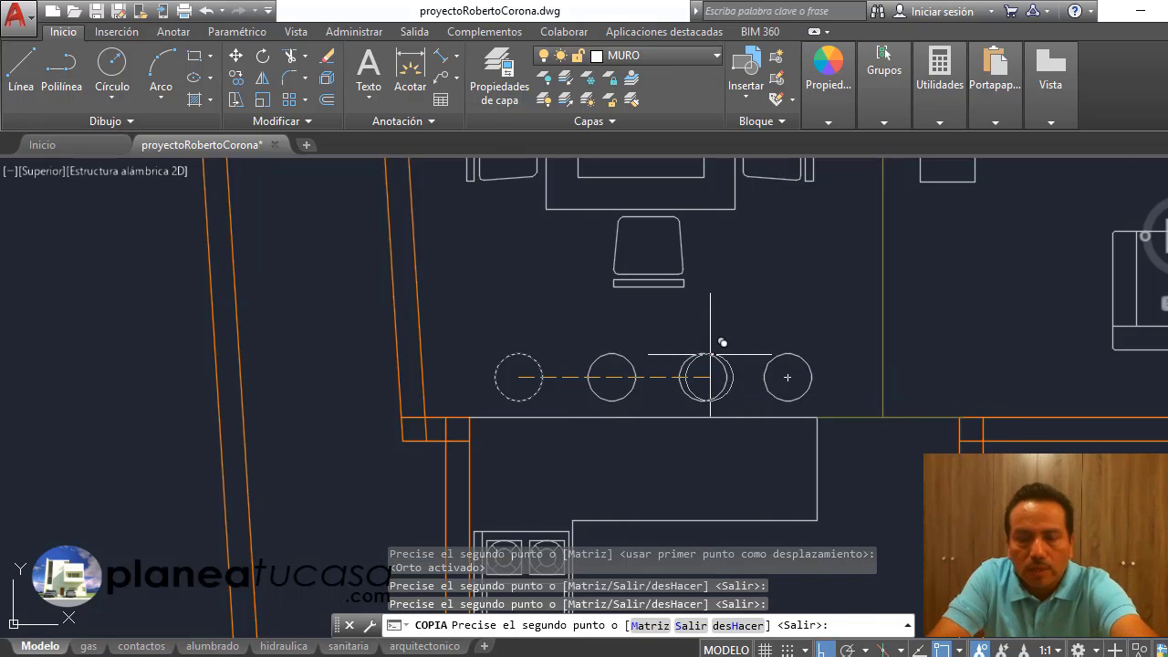
pyautogui.press('Escape')
pyautogui.scroll(-6, 717, 388)
pyautogui.scroll(3, 724, 390)
pyautogui.scroll(-5, 754, 386)
pyautogui.scroll(4, 621, 274)
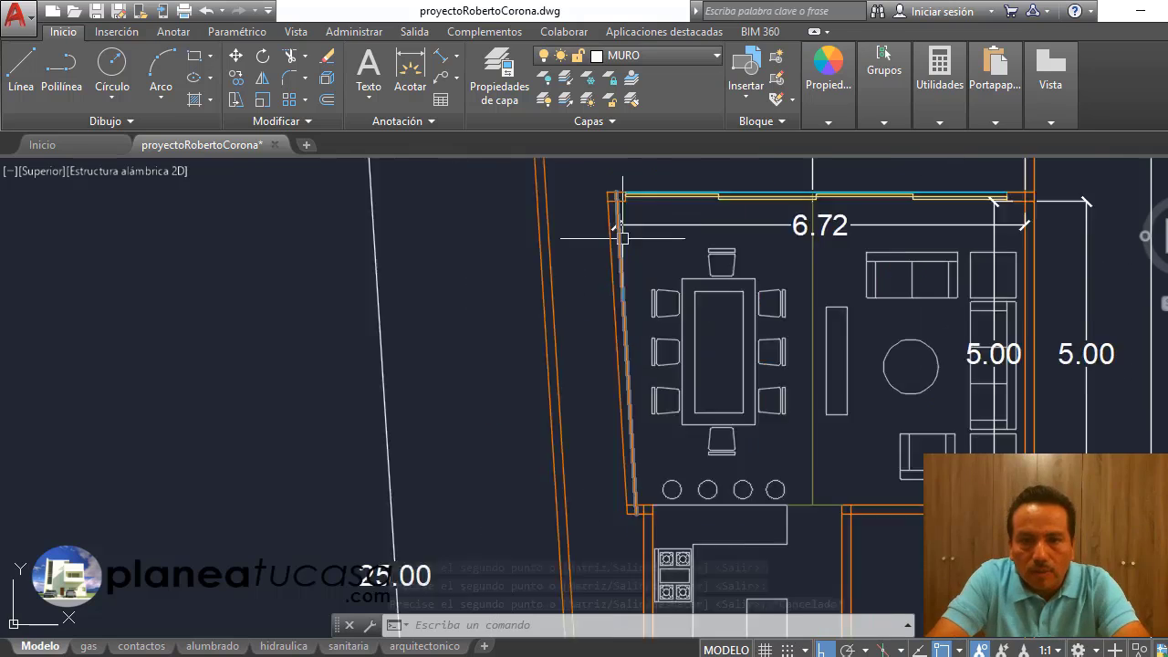
pyautogui.scroll(-2, 602, 469)
pyautogui.click(601, 469)
pyautogui.press('Delete')
pyautogui.scroll(-1, 601, 469)
pyautogui.scroll(1, 606, 428)
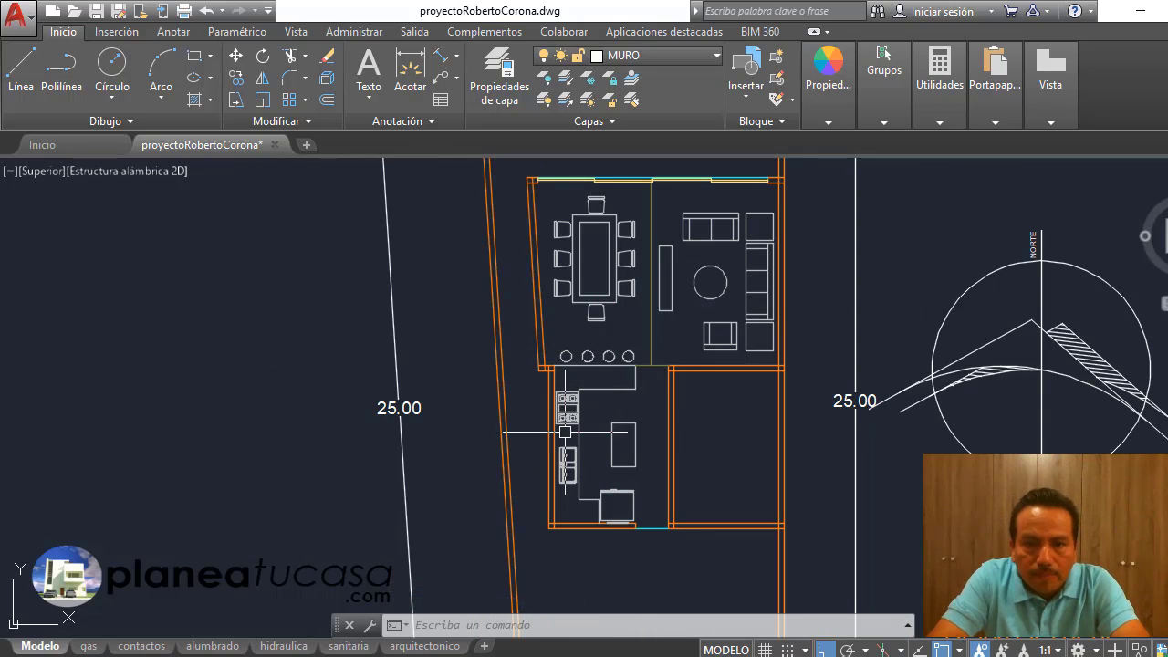
pyautogui.scroll(2, 566, 412)
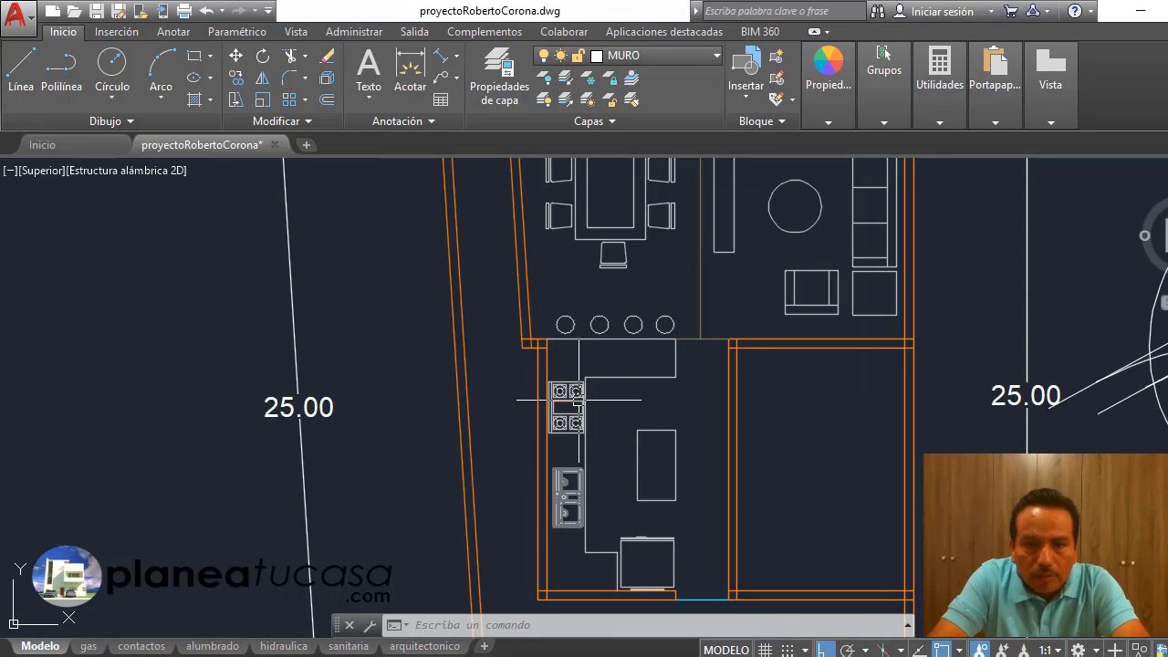
pyautogui.scroll(-2, 566, 505)
pyautogui.scroll(2, 614, 420)
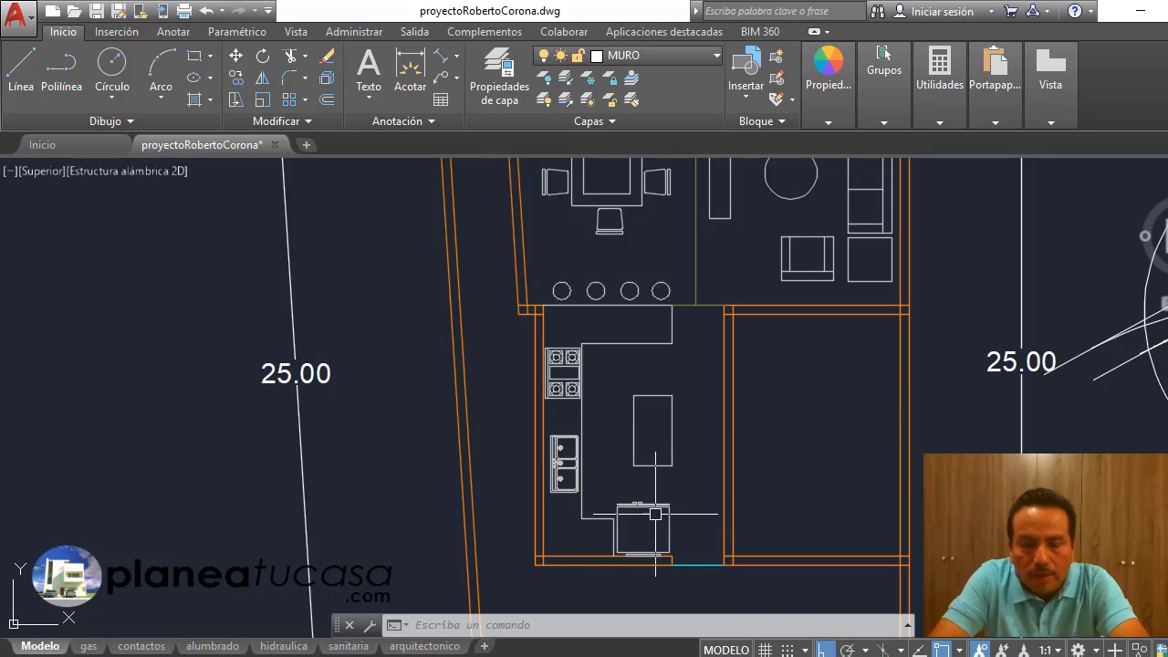
pyautogui.scroll(-4, 656, 514)
pyautogui.scroll(2, 663, 549)
pyautogui.scroll(-2, 652, 570)
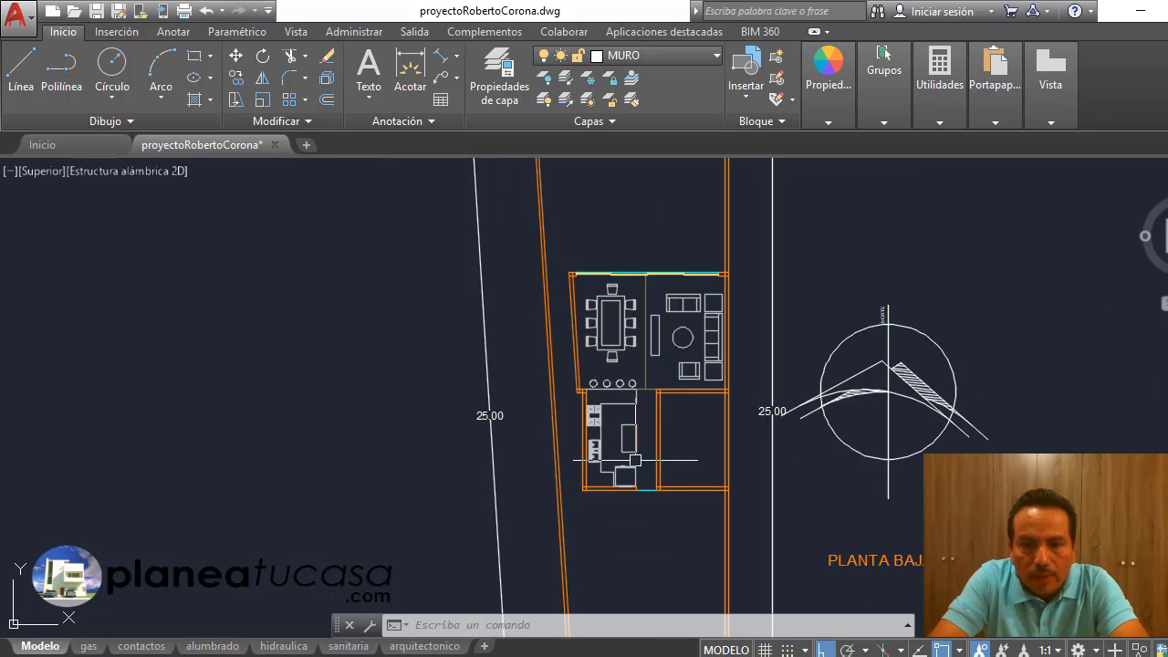
pyautogui.scroll(-2, 638, 548)
pyautogui.scroll(2, 601, 460)
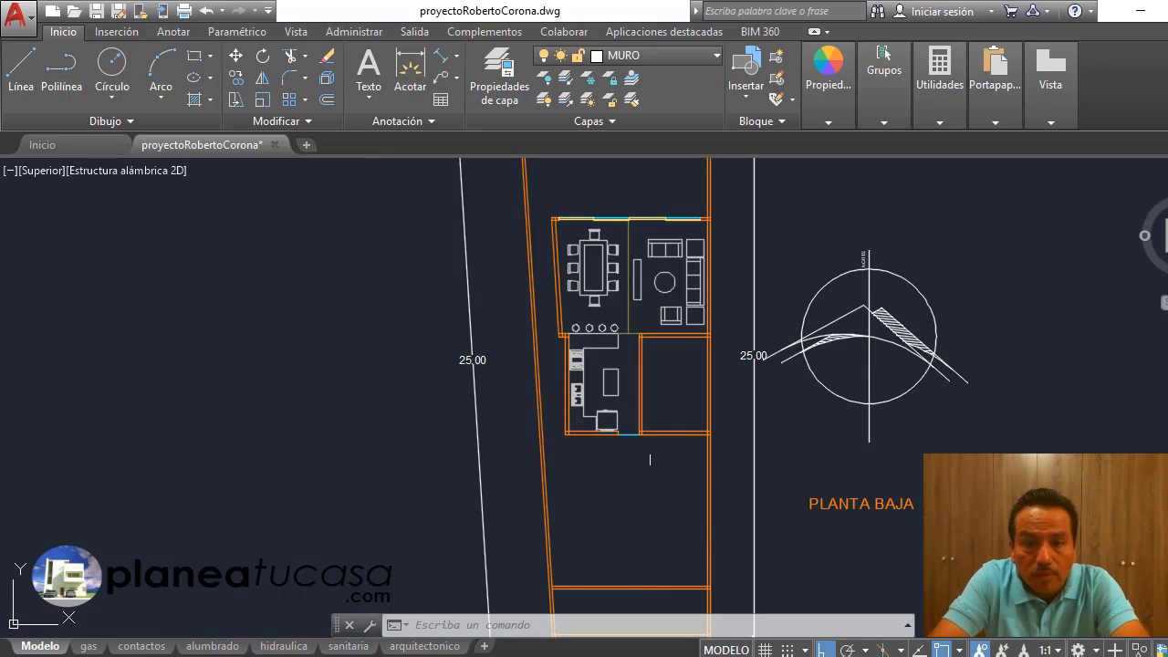
pyautogui.scroll(-3, 602, 474)
pyautogui.scroll(3, 602, 438)
pyautogui.scroll(1, 603, 429)
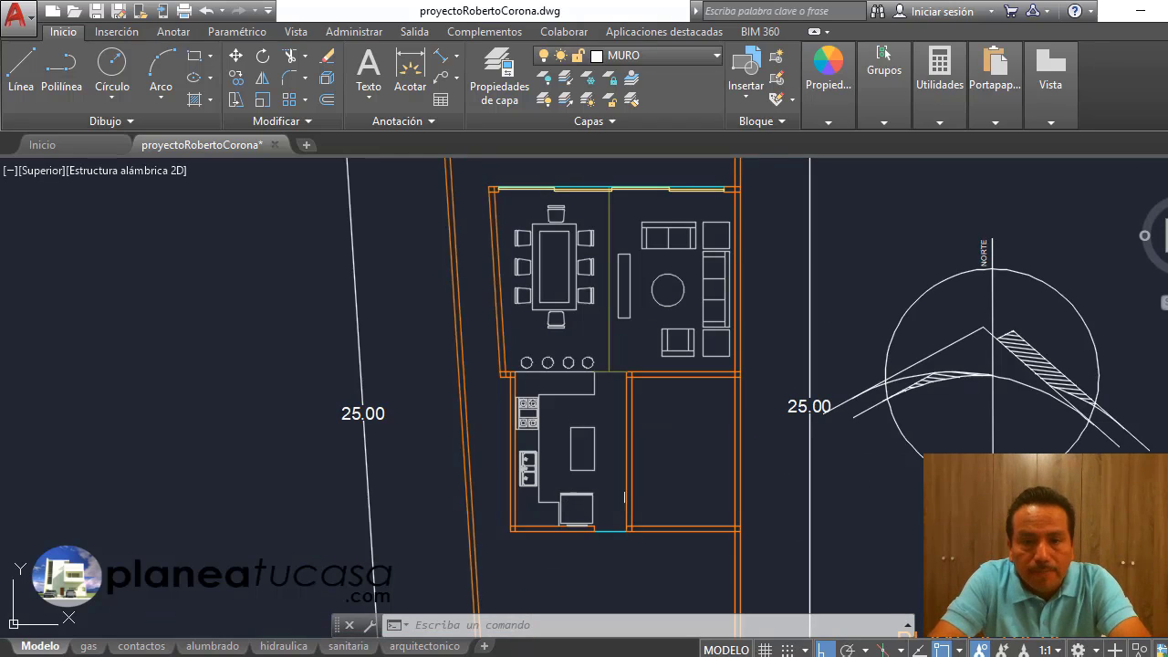
pyautogui.scroll(2, 604, 365)
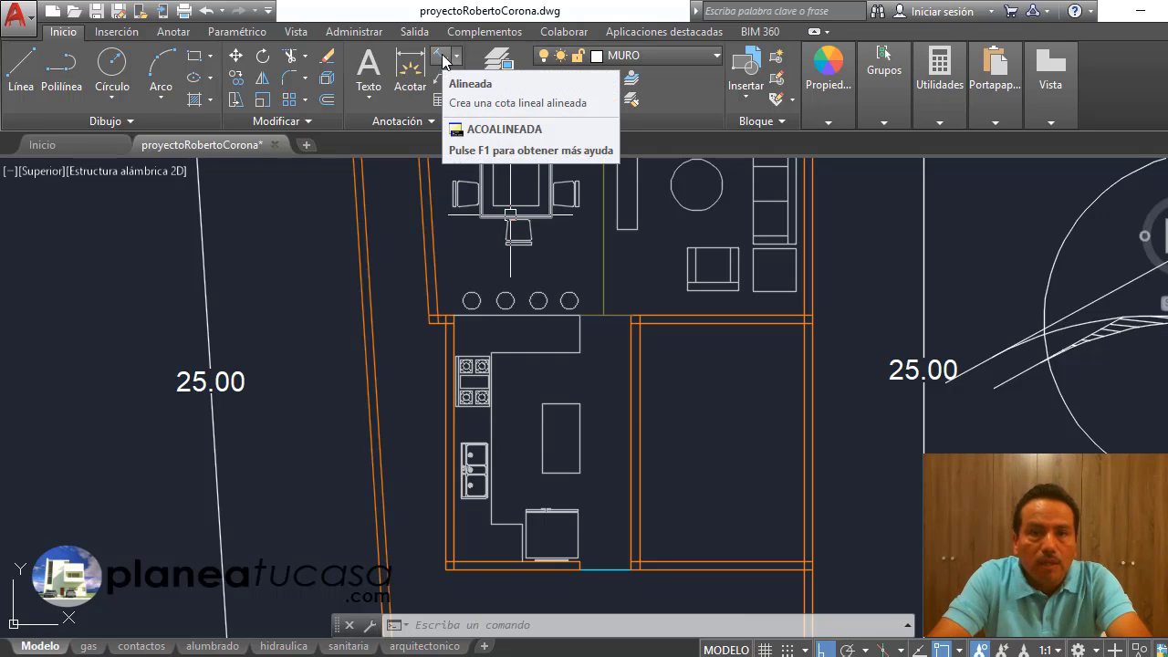
# Step: Add an aligned 3.10 dimension between the kitchen wall corners, placed below the stools, with Ortho off
pyautogui.click(446, 57)
pyautogui.scroll(4, 615, 365)
pyautogui.press('F8')
pyautogui.click(630, 332)
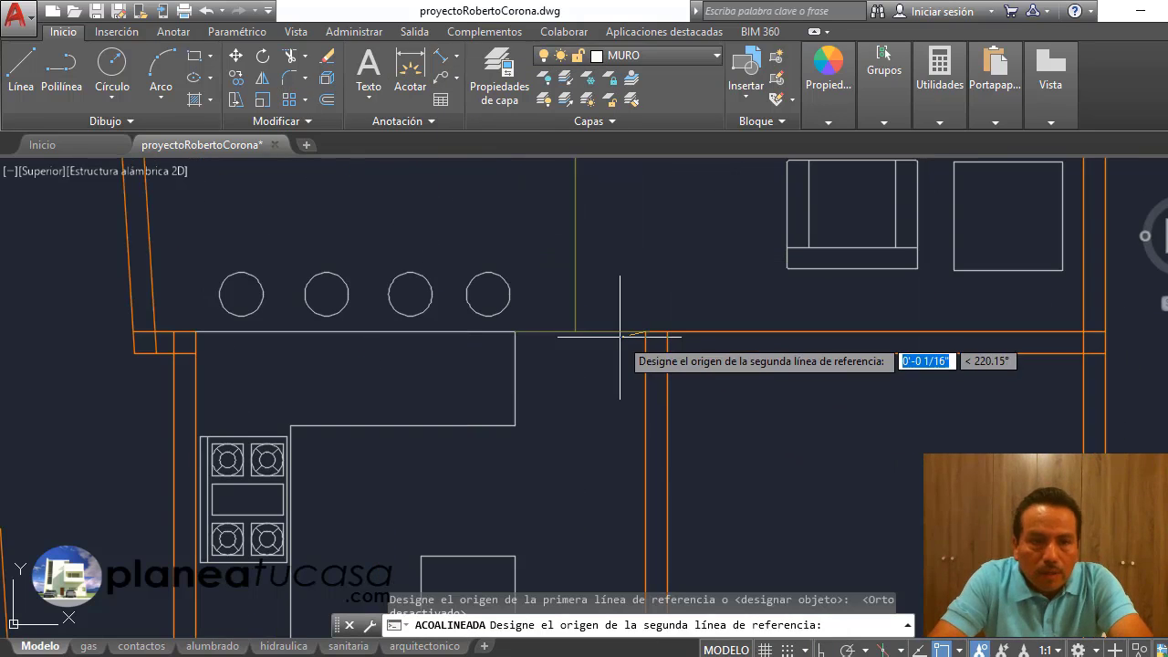
pyautogui.click(188, 333)
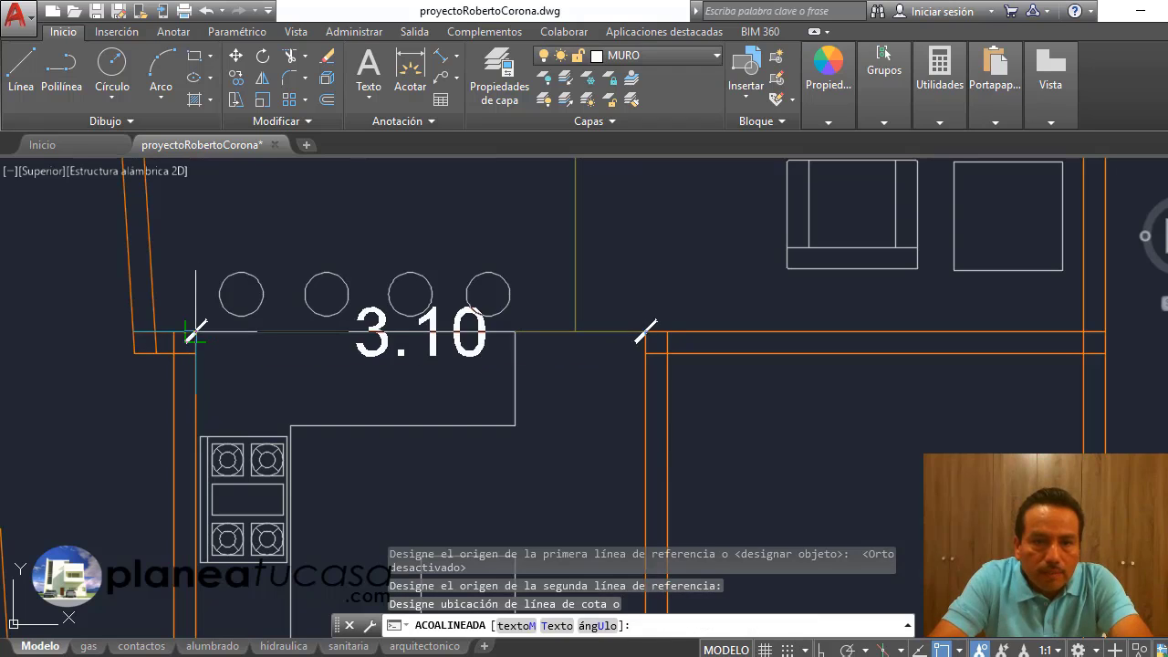
pyautogui.click(396, 378)
pyautogui.scroll(-4, 431, 328)
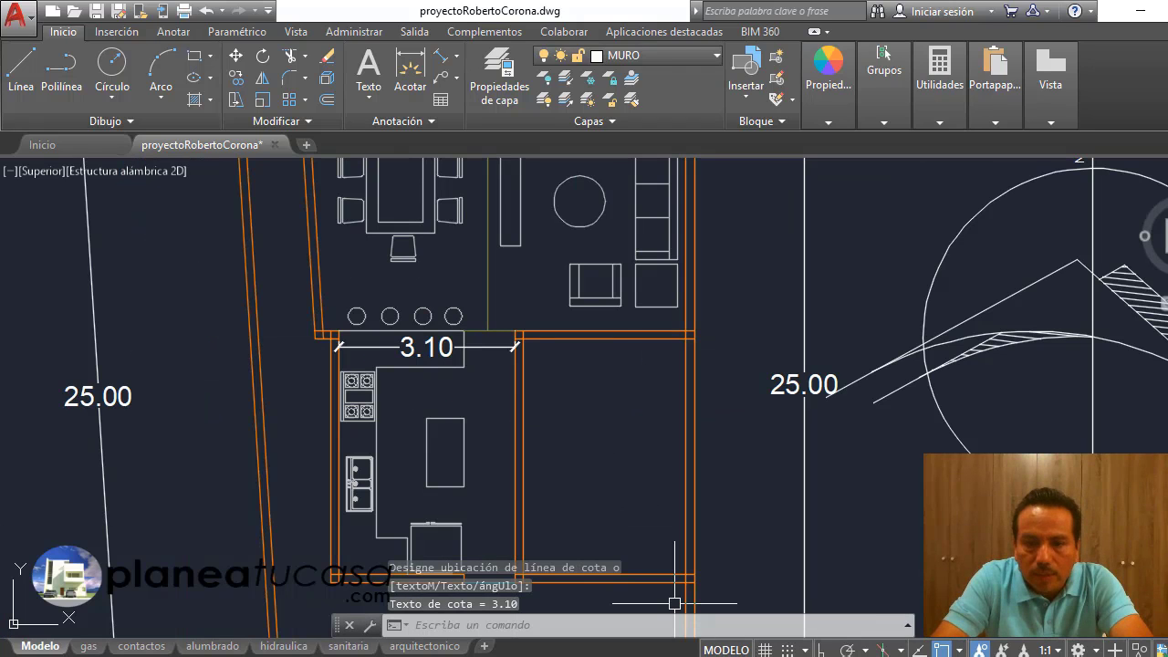
pyautogui.click(456, 56)
pyautogui.click(477, 83)
# Step: Dimension the 4.30 kitchen length and the 0.65 counter depth with linear dimensions
pyautogui.scroll(4, 337, 378)
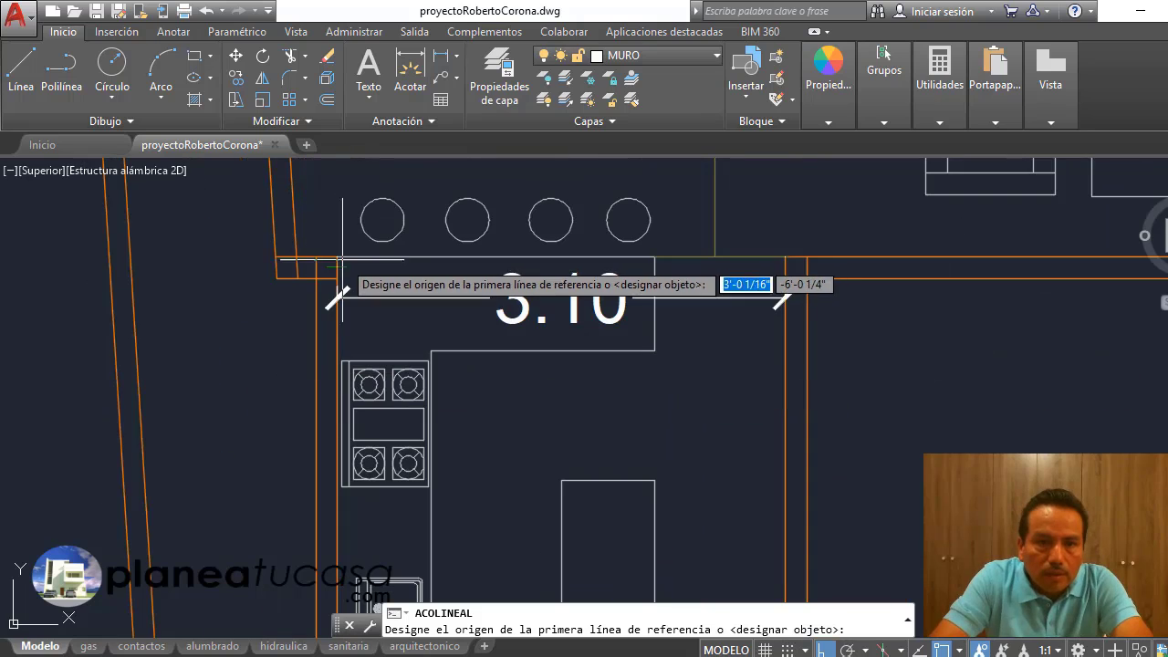
pyautogui.click(342, 262)
pyautogui.scroll(-3, 339, 255)
pyautogui.scroll(3, 383, 529)
pyautogui.click(390, 540)
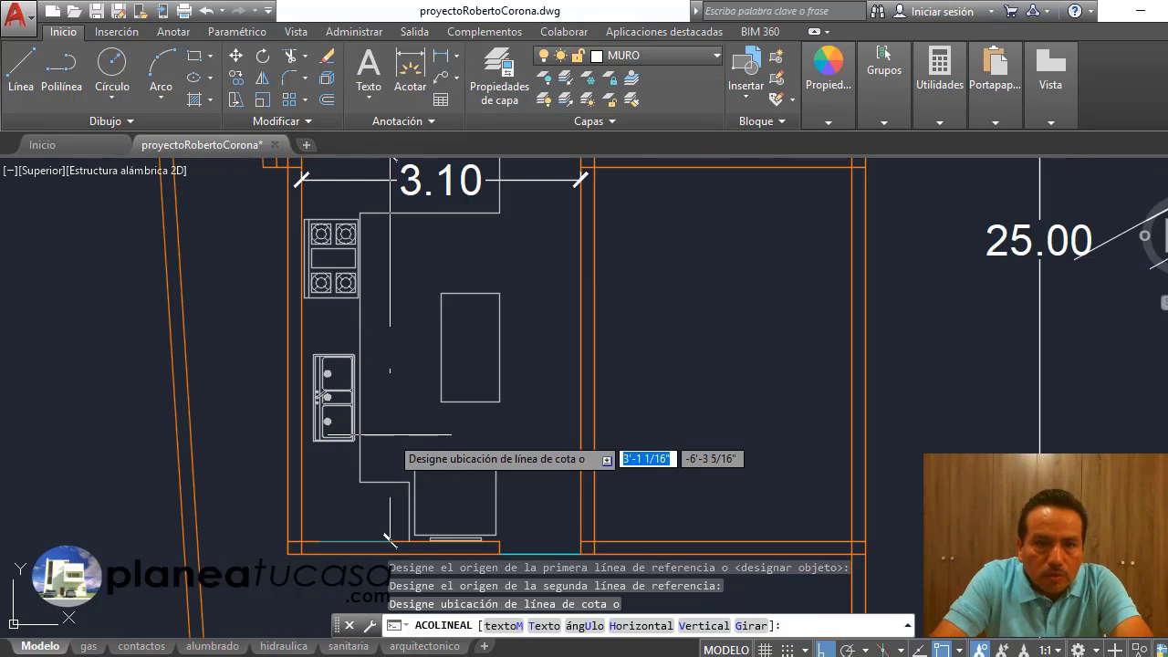
pyautogui.click(350, 426)
pyautogui.scroll(-4, 349, 426)
pyautogui.press('Return')
pyautogui.scroll(6, 345, 455)
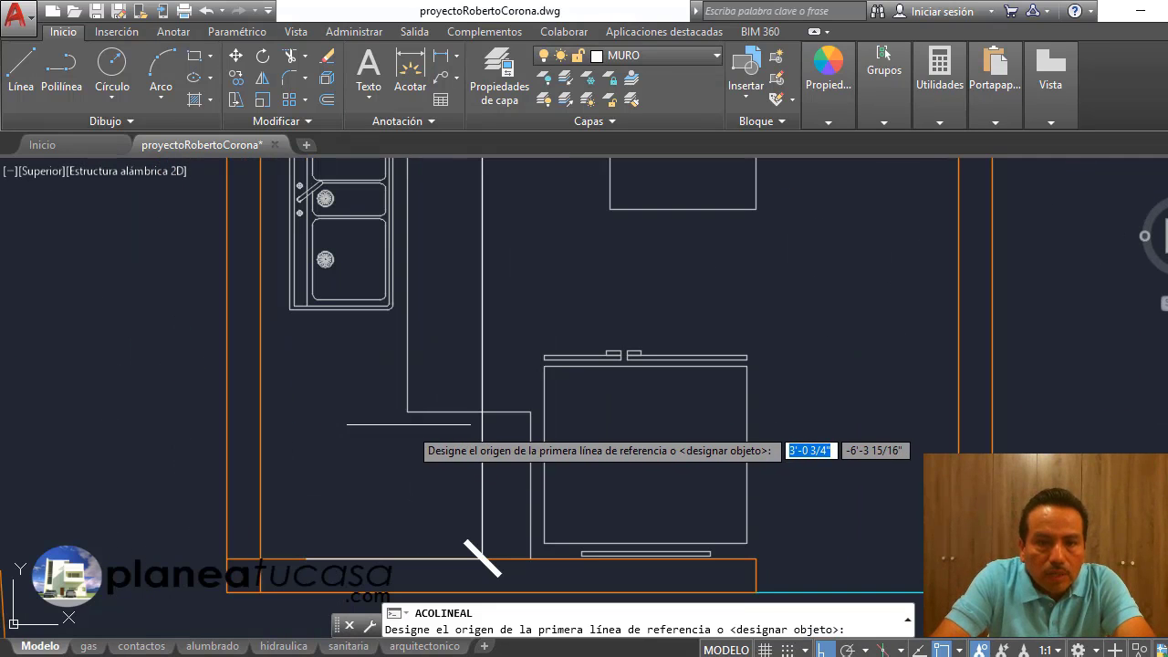
pyautogui.click(257, 415)
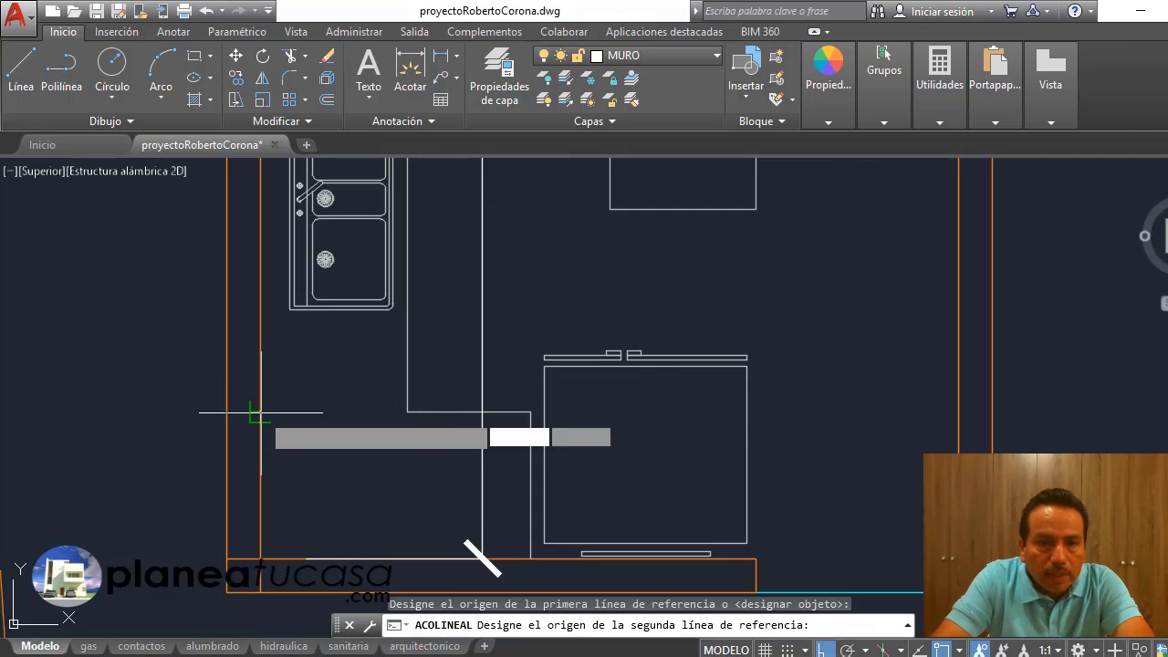
pyautogui.click(365, 399)
pyautogui.scroll(-5, 417, 385)
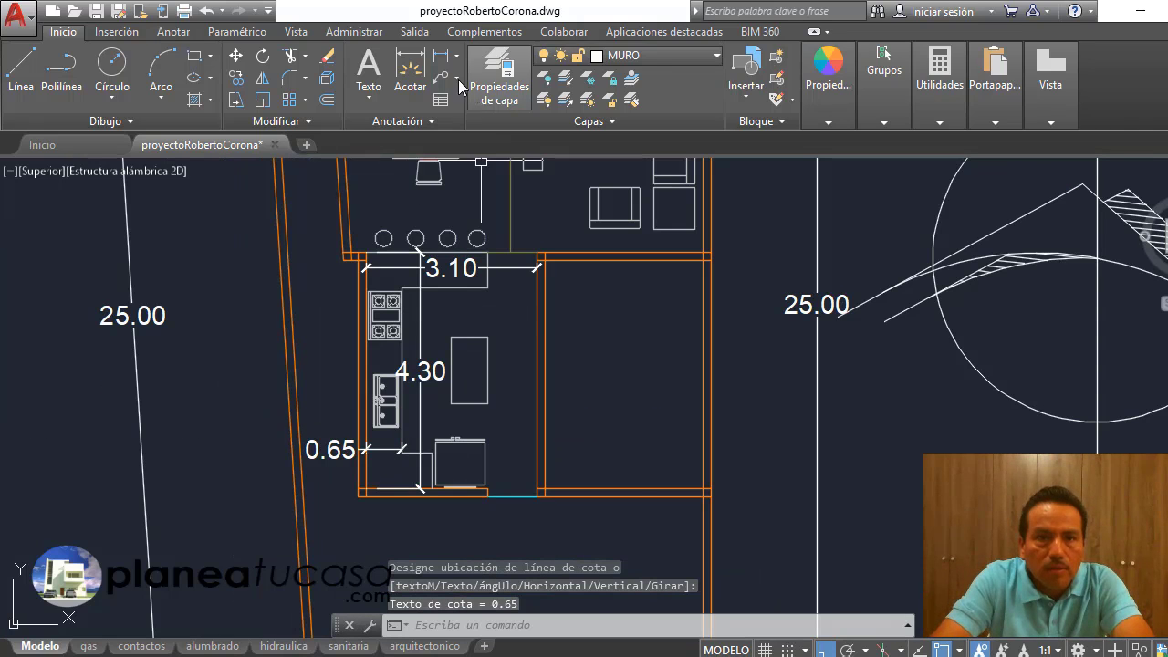
# Step: Dimension the island with a 0.65 depth and a 1.20 length
pyautogui.press('Return')
pyautogui.scroll(4, 444, 412)
pyautogui.click(464, 393)
pyautogui.click(553, 392)
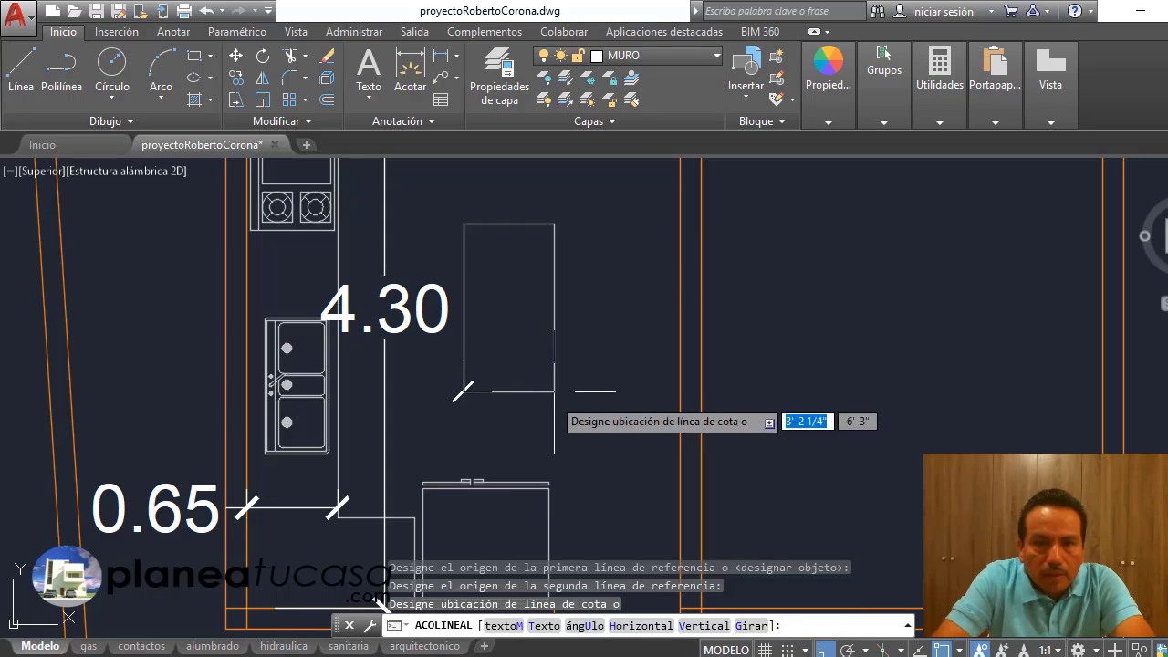
pyautogui.click(547, 348)
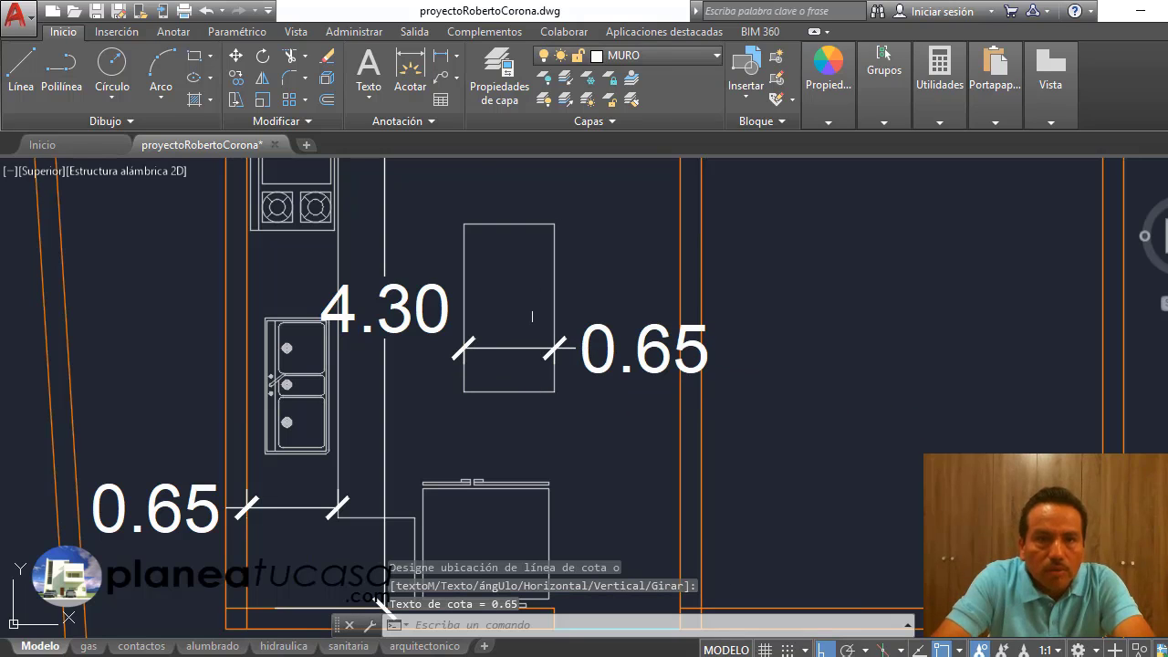
pyautogui.press('Return')
pyautogui.click(508, 223)
pyautogui.click(508, 393)
pyautogui.click(513, 273)
pyautogui.scroll(-2, 512, 271)
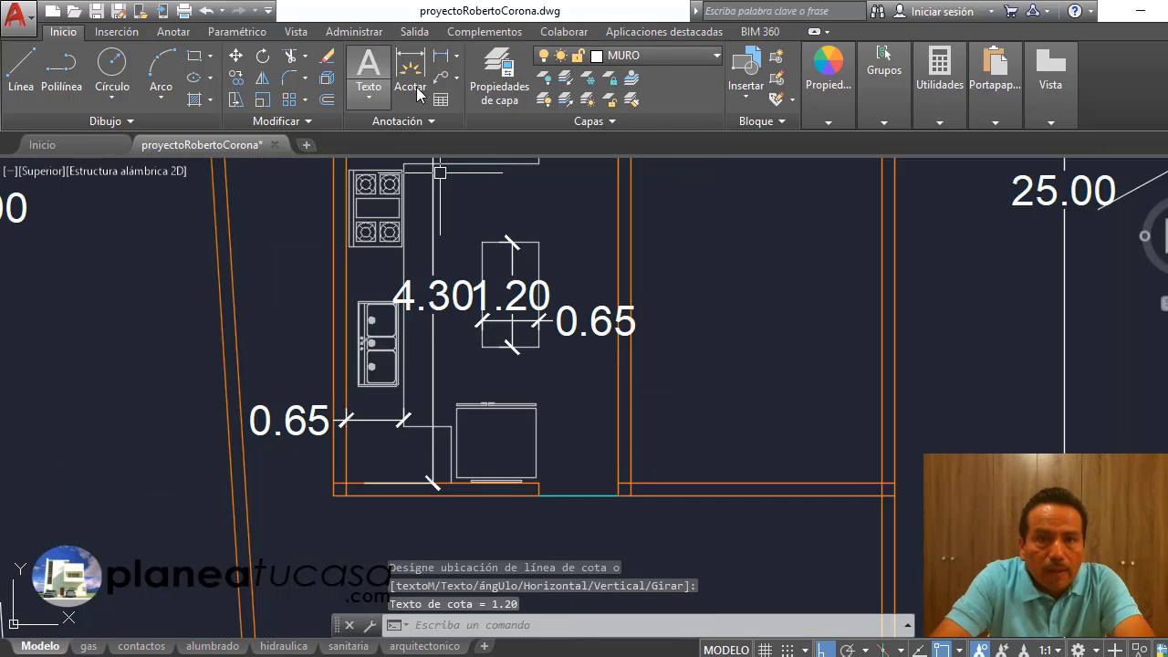
# Step: Add a 1.00 linear dimension across the width of the bottom unit
pyautogui.click(442, 62)
pyautogui.scroll(2, 402, 478)
pyautogui.scroll(2, 390, 475)
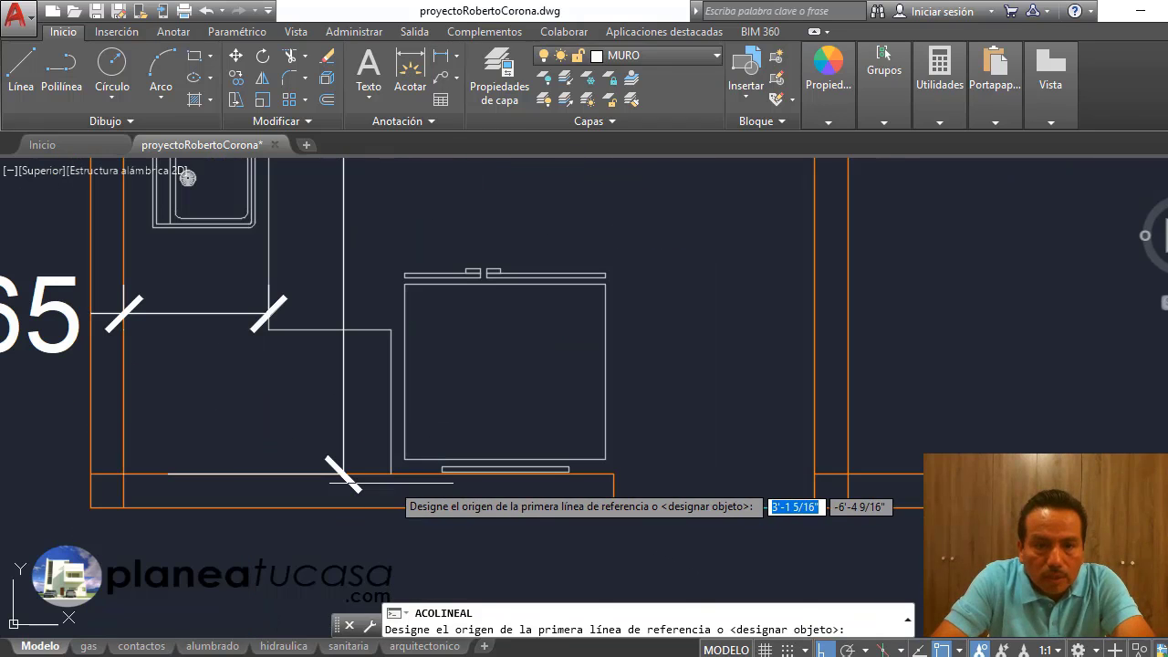
pyautogui.click(390, 474)
pyautogui.click(613, 474)
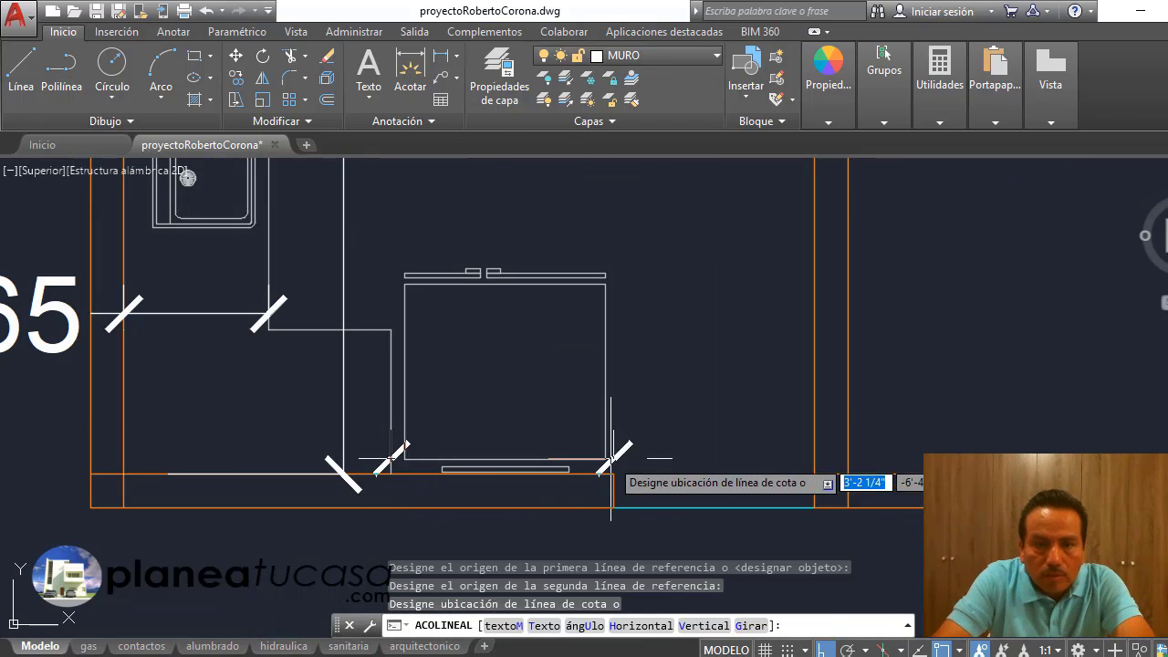
pyautogui.click(634, 398)
pyautogui.scroll(-2, 630, 402)
pyautogui.scroll(-1, 625, 398)
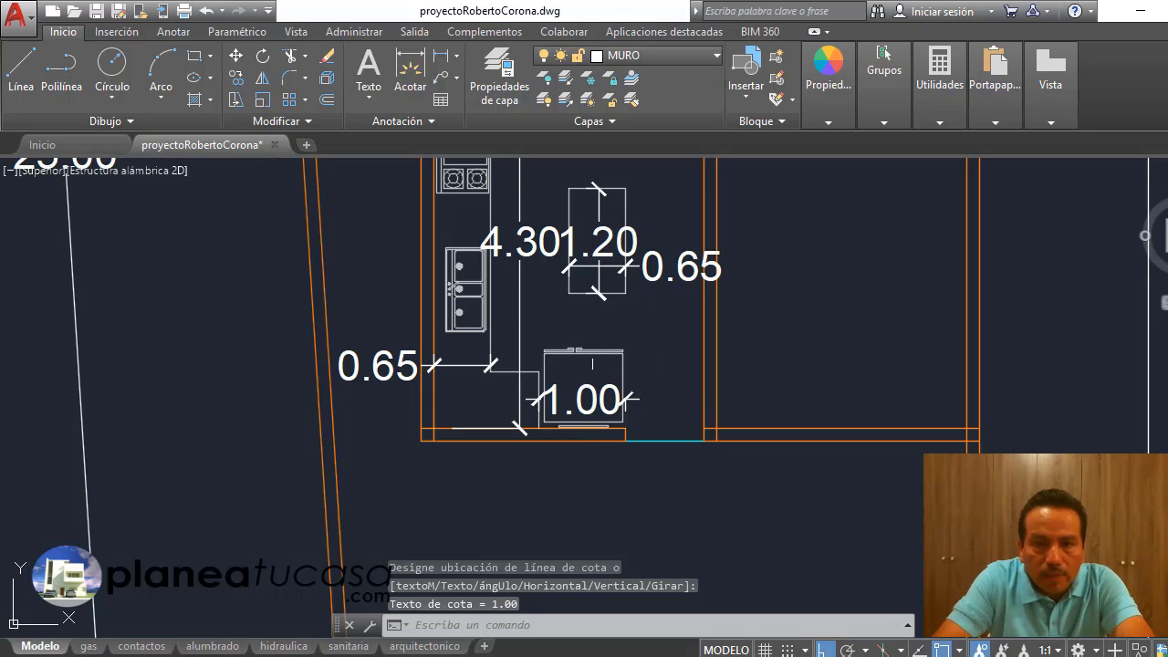
pyautogui.scroll(-2, 590, 410)
pyautogui.scroll(-2, 590, 411)
pyautogui.scroll(-2, 587, 411)
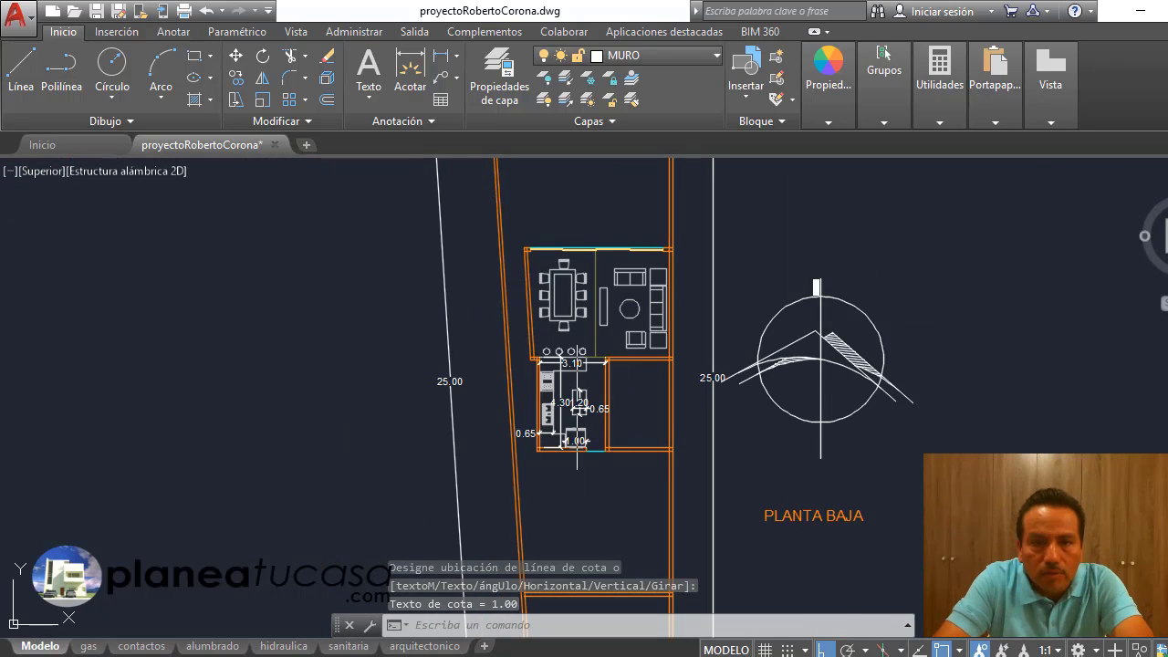
pyautogui.scroll(3, 585, 411)
pyautogui.scroll(-3, 504, 382)
pyautogui.scroll(5, 612, 399)
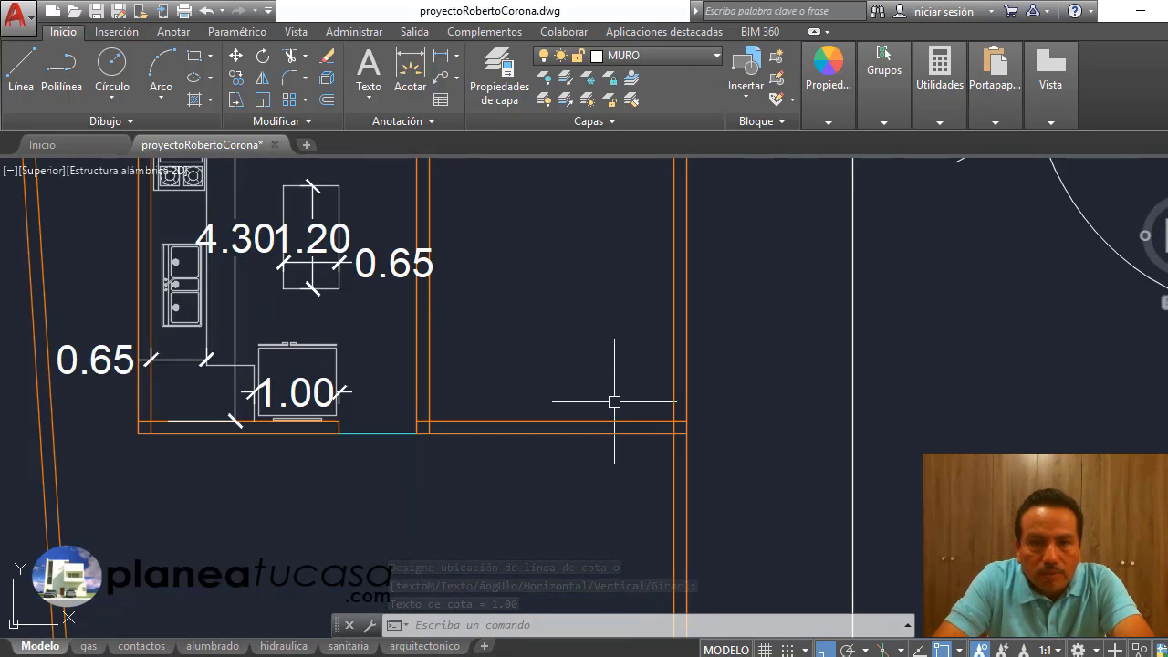
pyautogui.scroll(-4, 612, 399)
pyautogui.scroll(4, 496, 339)
pyautogui.scroll(-4, 393, 315)
pyautogui.scroll(3, 392, 315)
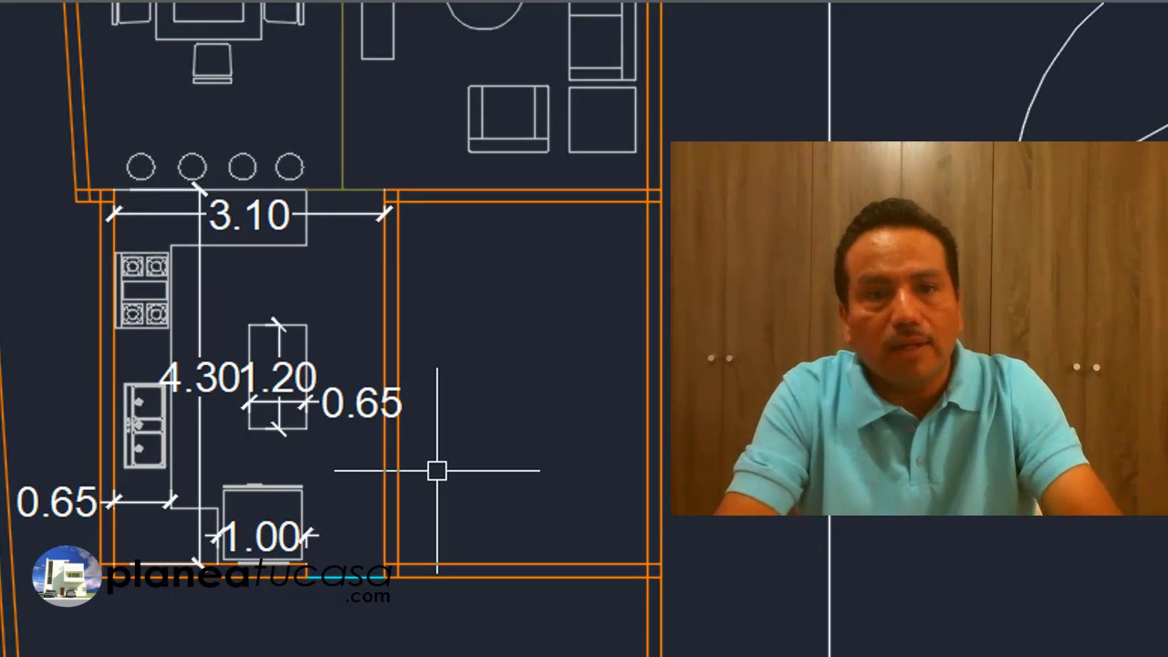
pyautogui.scroll(-2, 436, 467)
pyautogui.scroll(-2, 396, 513)
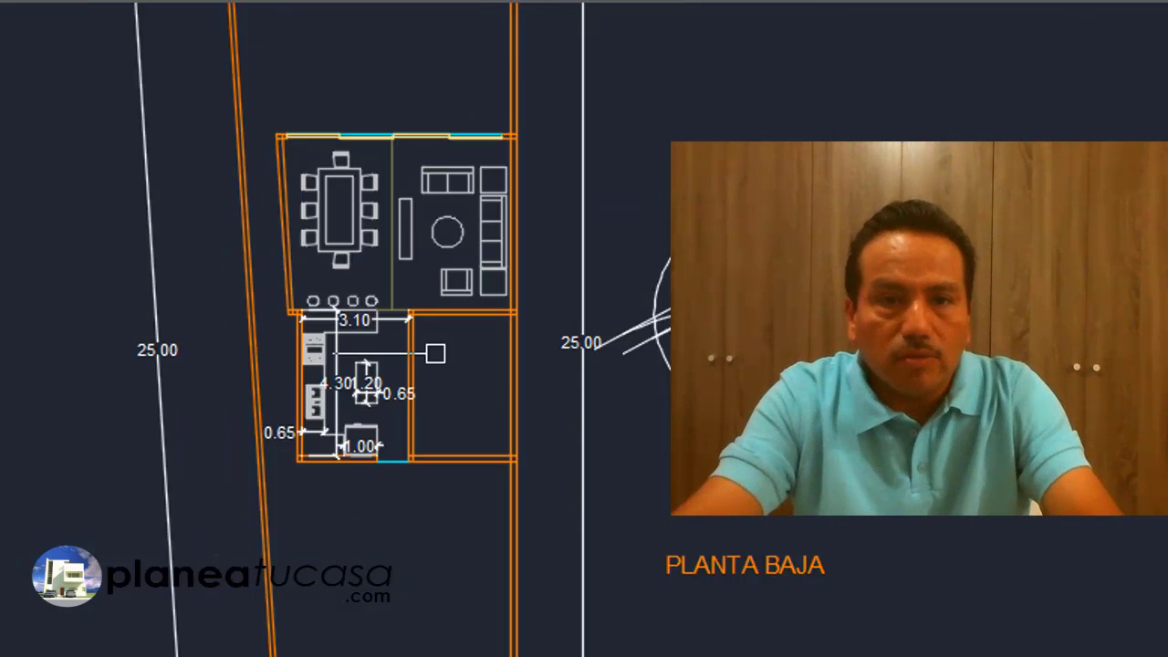
pyautogui.scroll(-2, 435, 346)
pyautogui.scroll(5, 459, 333)
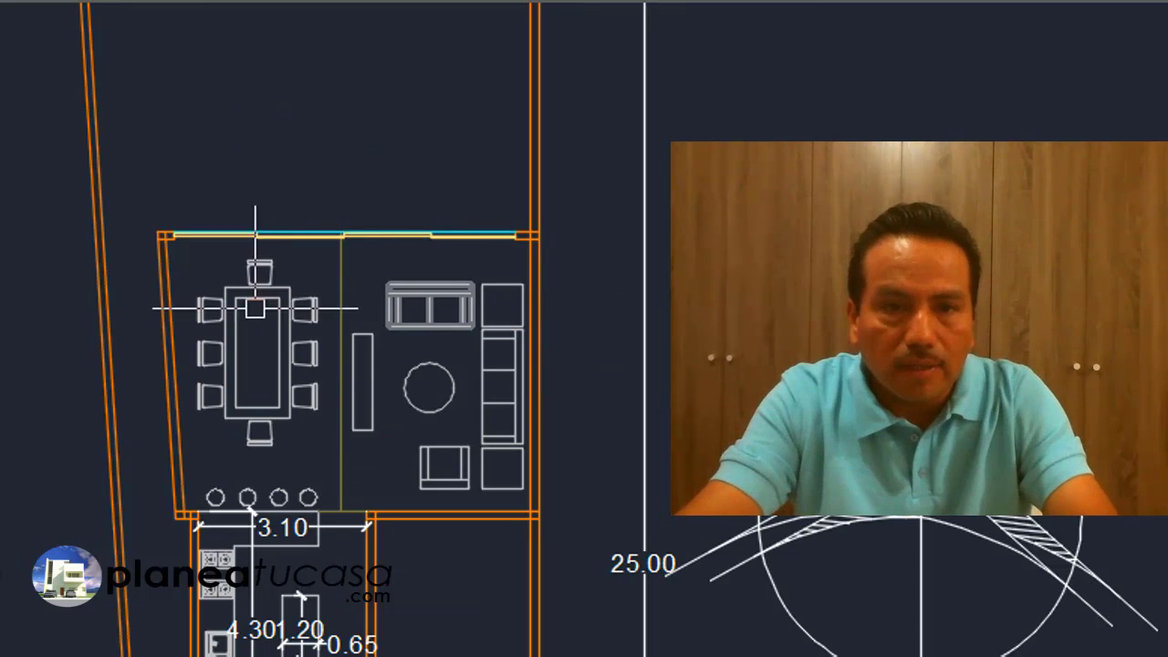
pyautogui.scroll(-2, 398, 173)
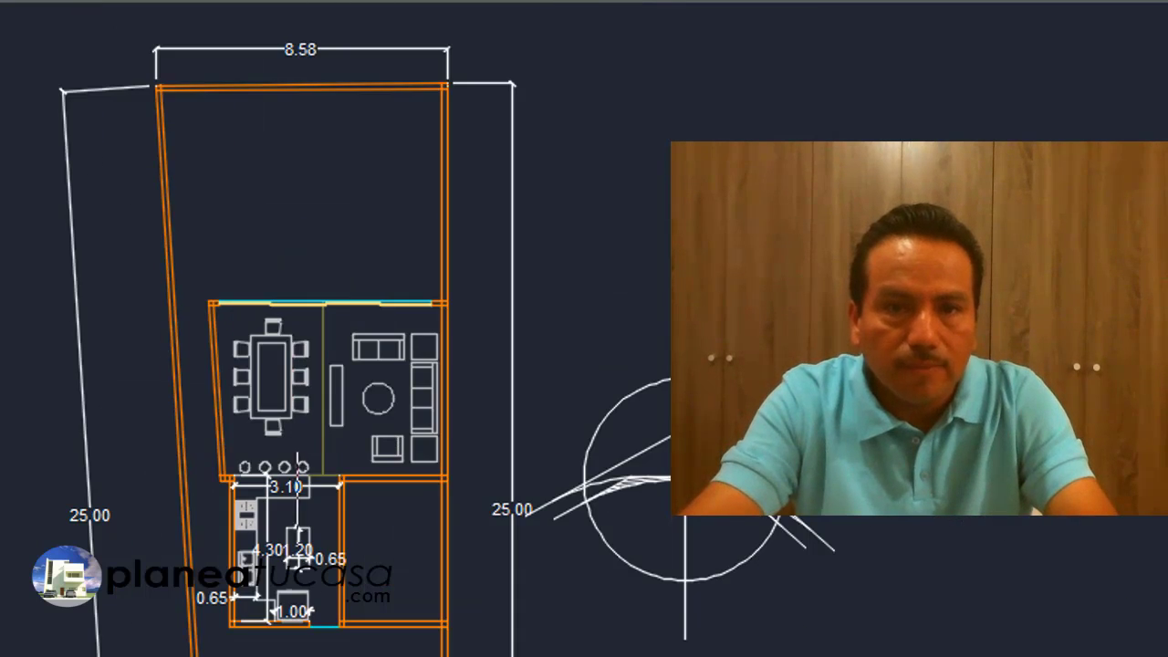
pyautogui.scroll(2, 410, 209)
pyautogui.scroll(-5, 370, 493)
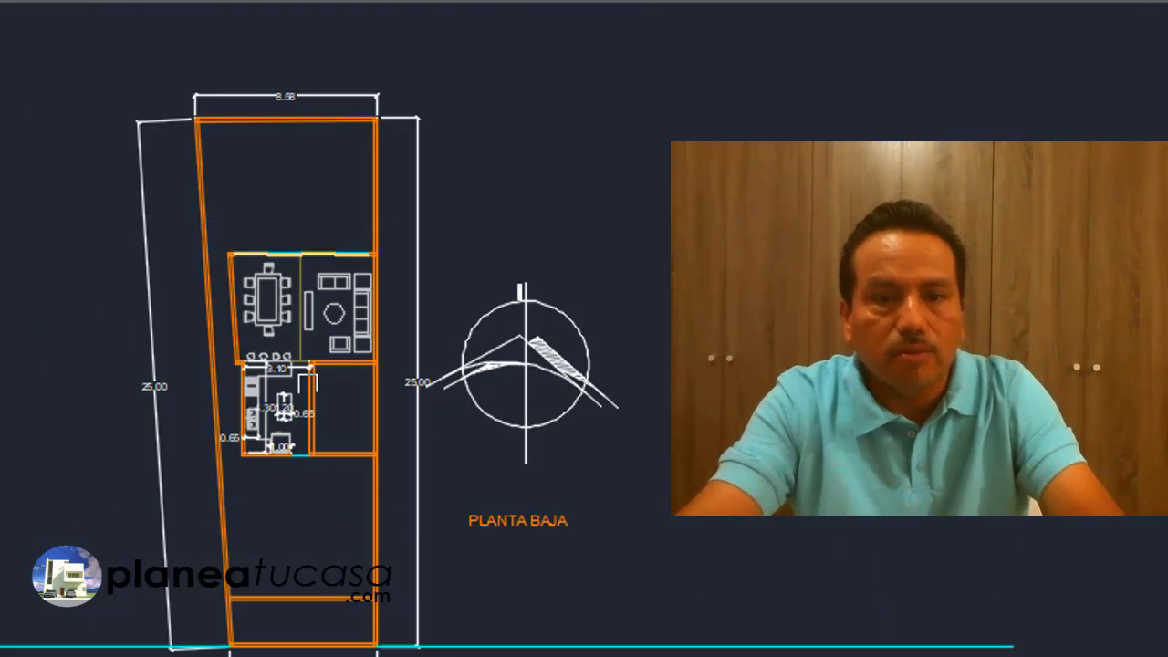
pyautogui.scroll(5, 313, 410)
pyautogui.scroll(-2, 349, 410)
pyautogui.scroll(2, 394, 444)
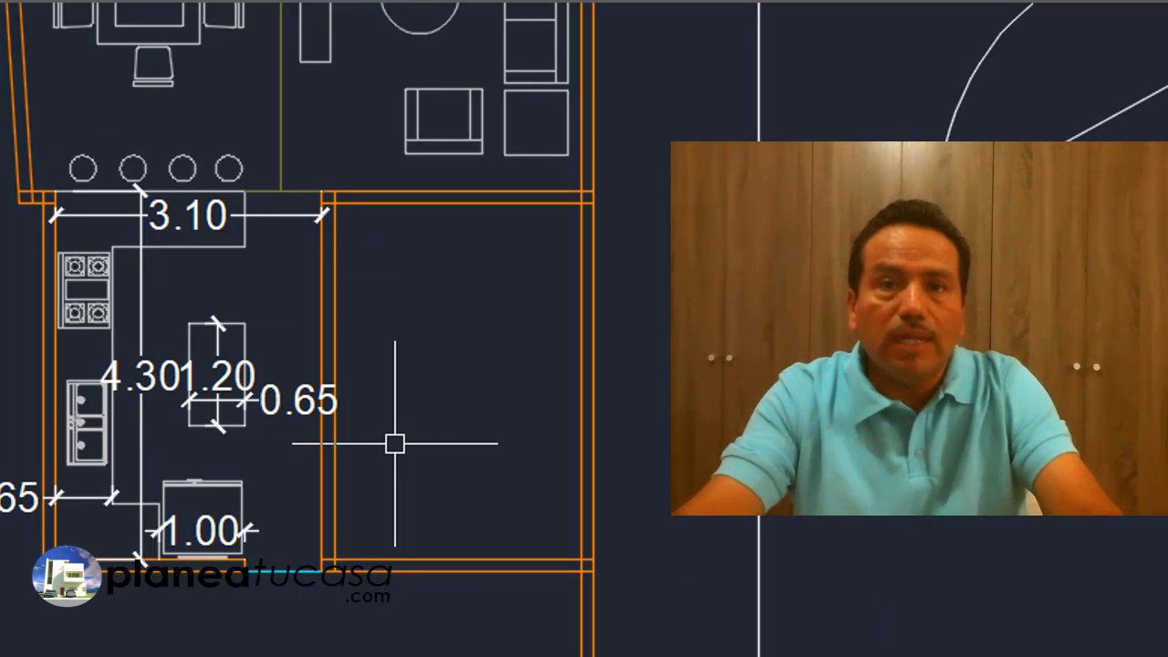